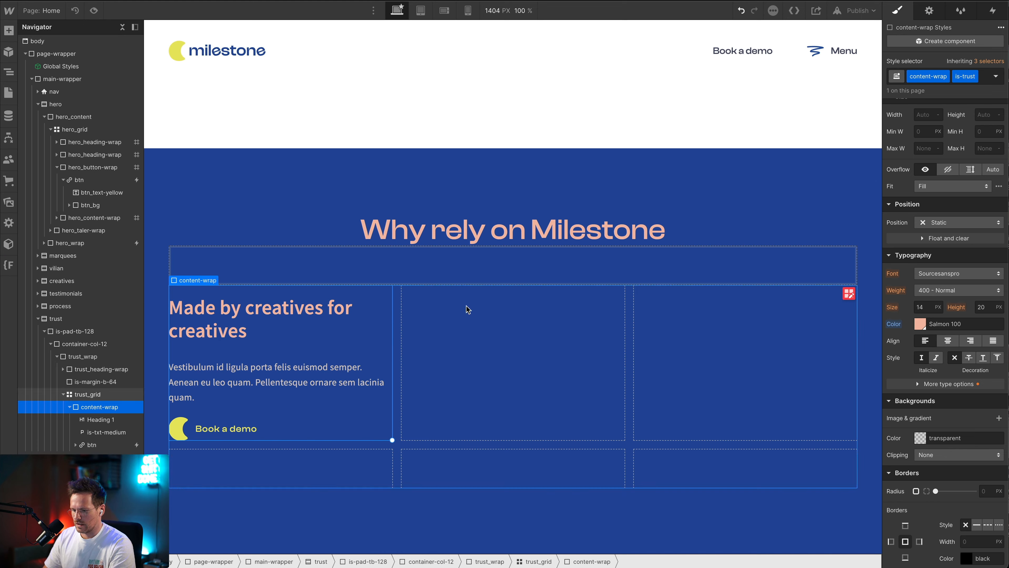
Switch to the Figma design, draw a temporary rectangle about 430 × 1421 over the moon's central column, and delete it
key(super+Tab)
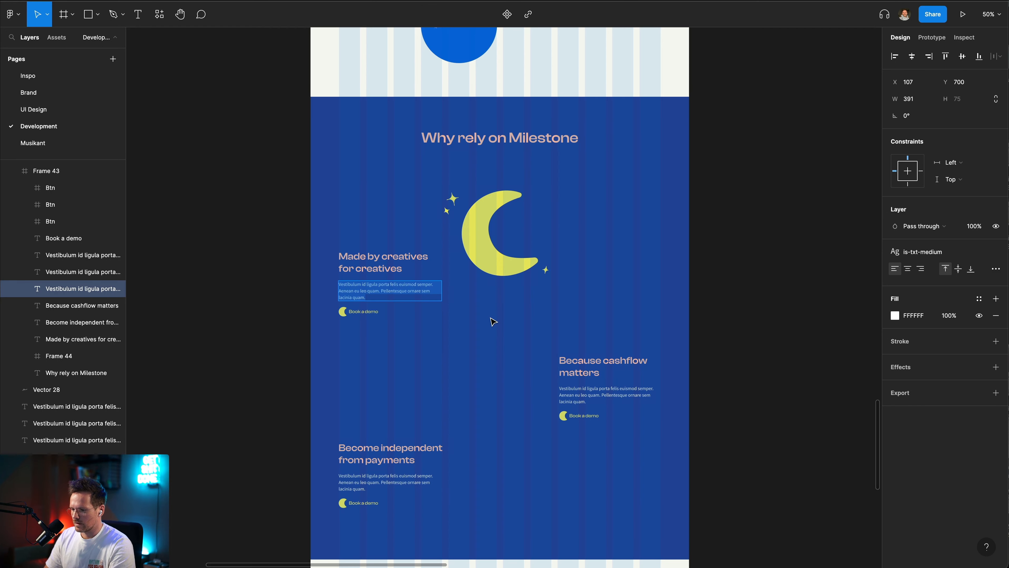
key(super+Tab)
key(super+Tab)
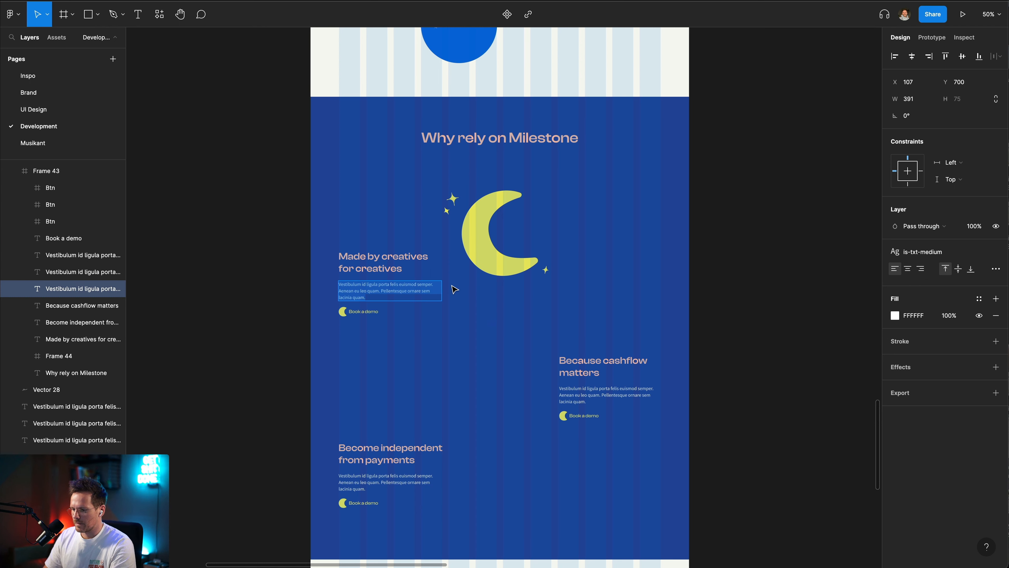
click(462, 200)
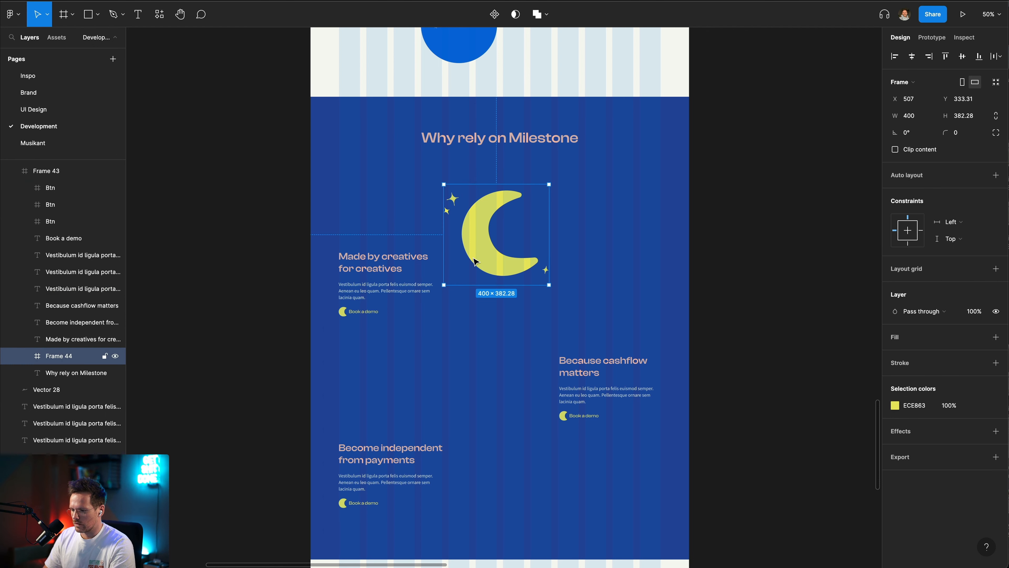
key(r)
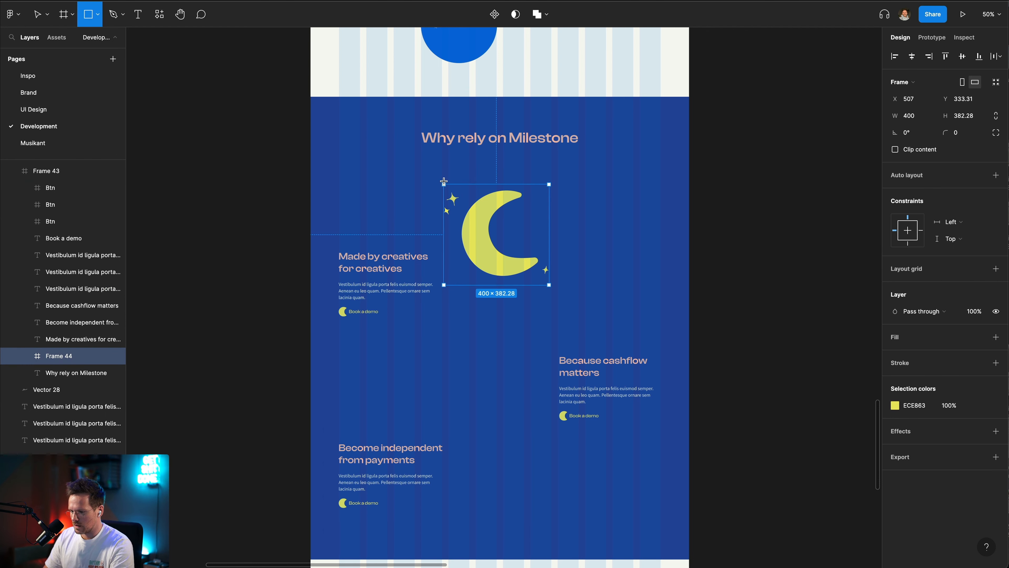
drag(442, 181, 555, 557)
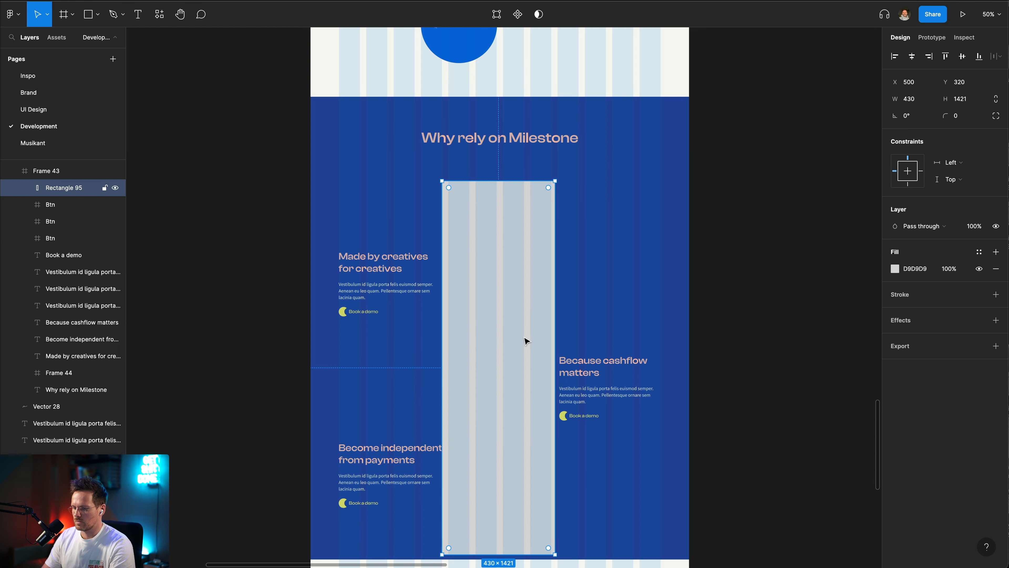
key(Delete)
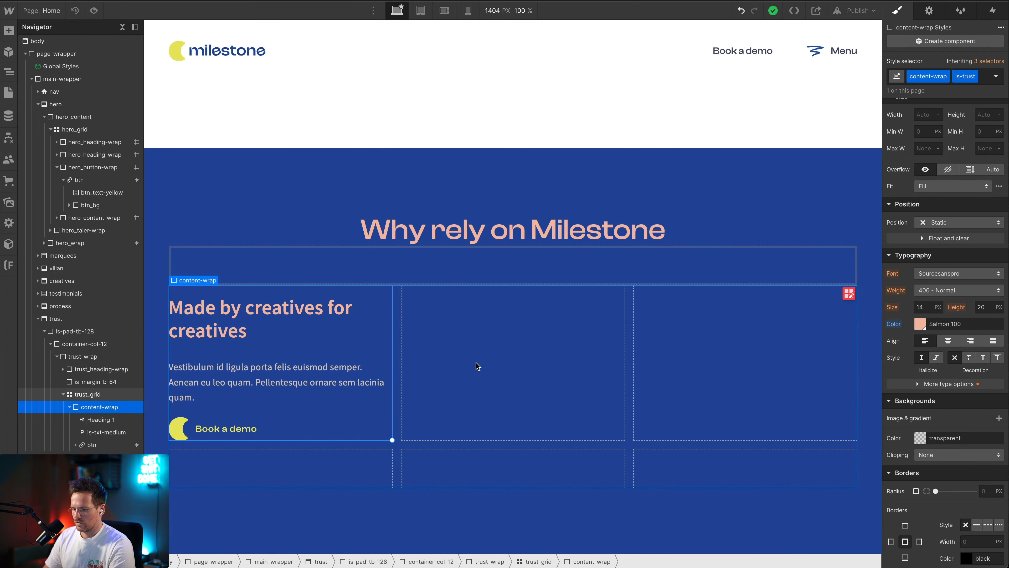
Back in Webflow, add a div block to the trust grid and give it the class trust_moon-wrap
key(Up)
key(ctrl+k)
text(div)
key(Return)
key(ctrl+Return)
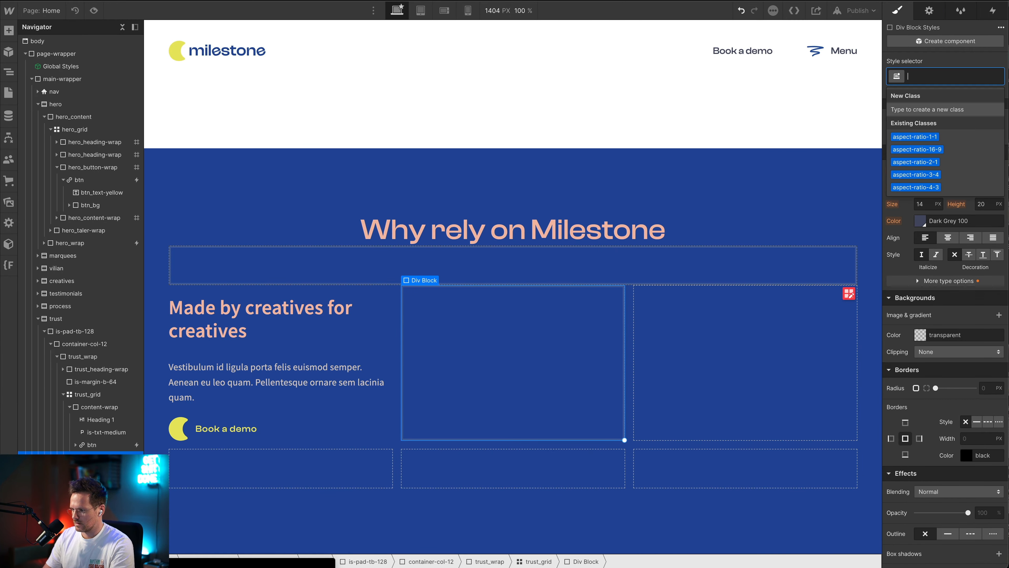
text(trust_)
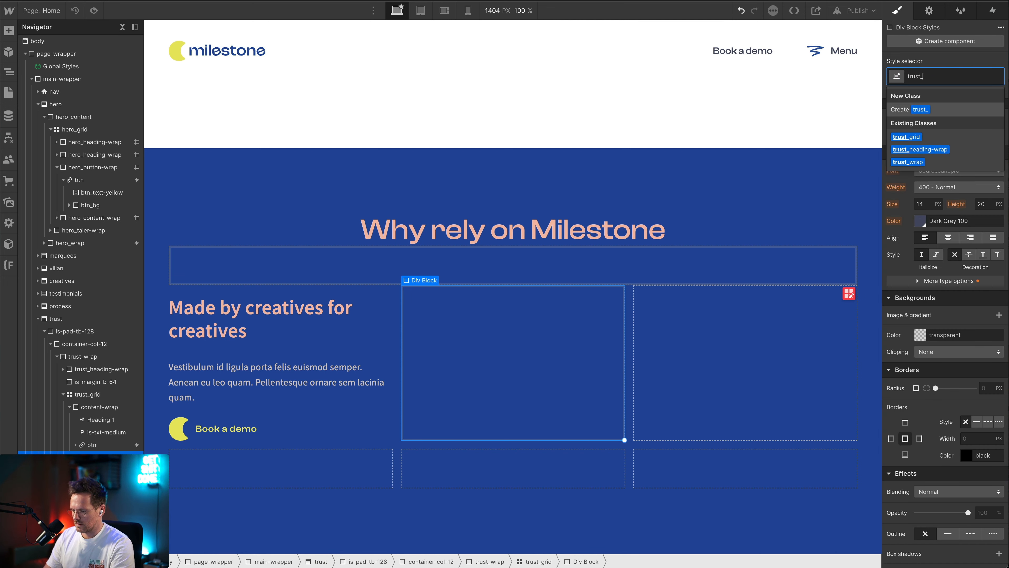
text(moon-wrap)
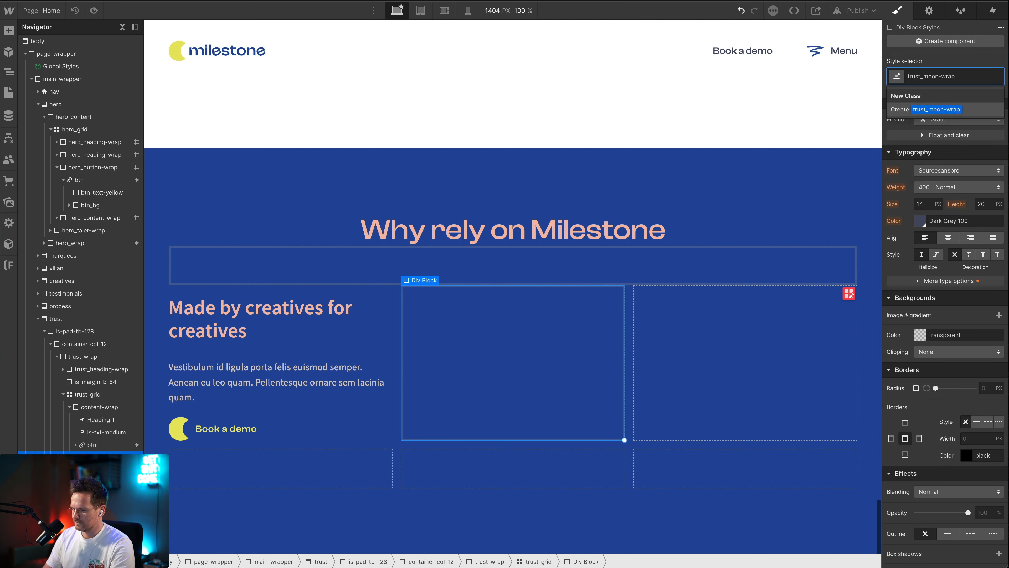
key(Return)
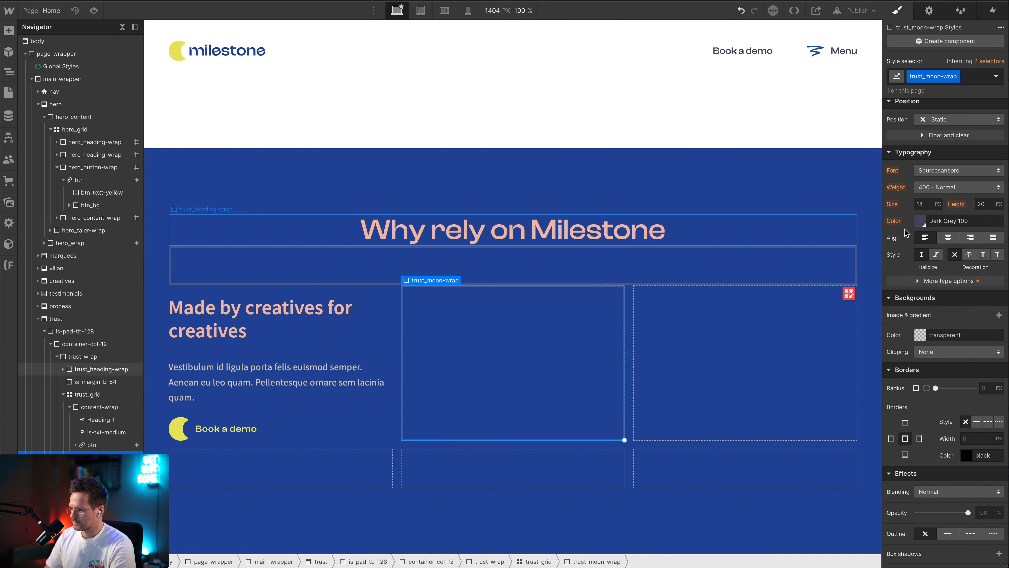
Position trust_moon-wrap manually in the grid with its row end set to 3
click(988, 140)
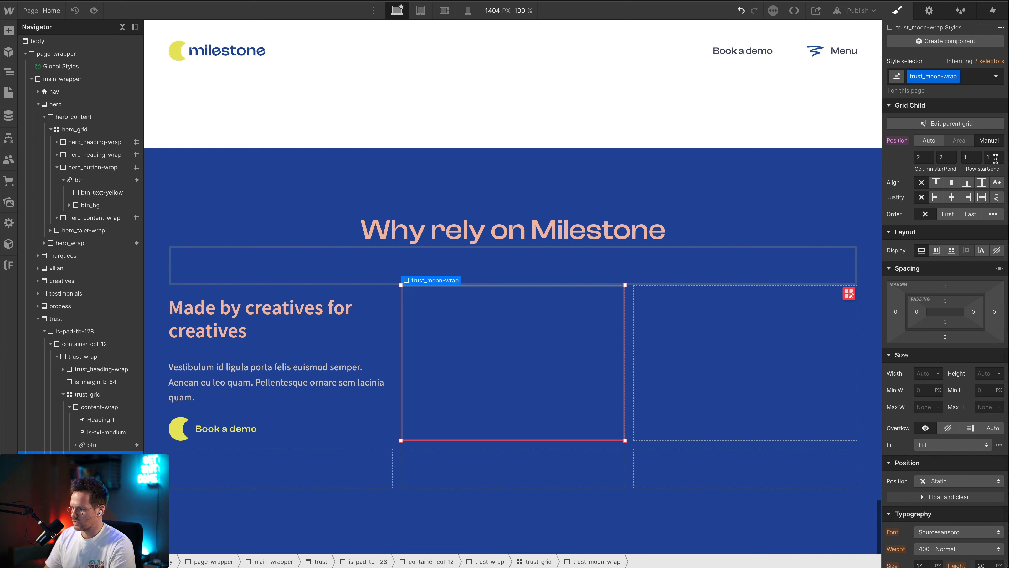
click(969, 158)
click(993, 158)
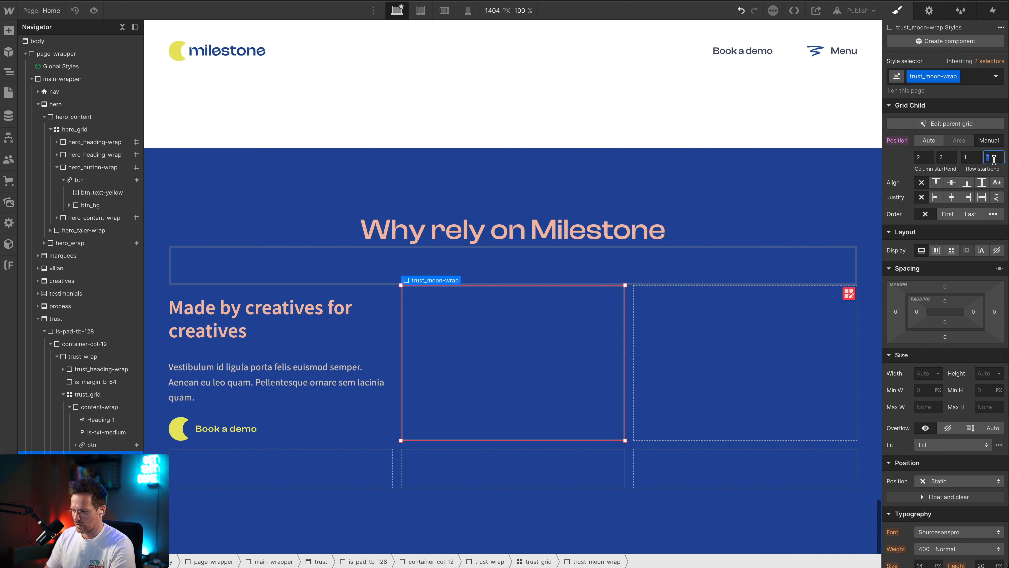
text(3)
scroll(717, 216, down, 1)
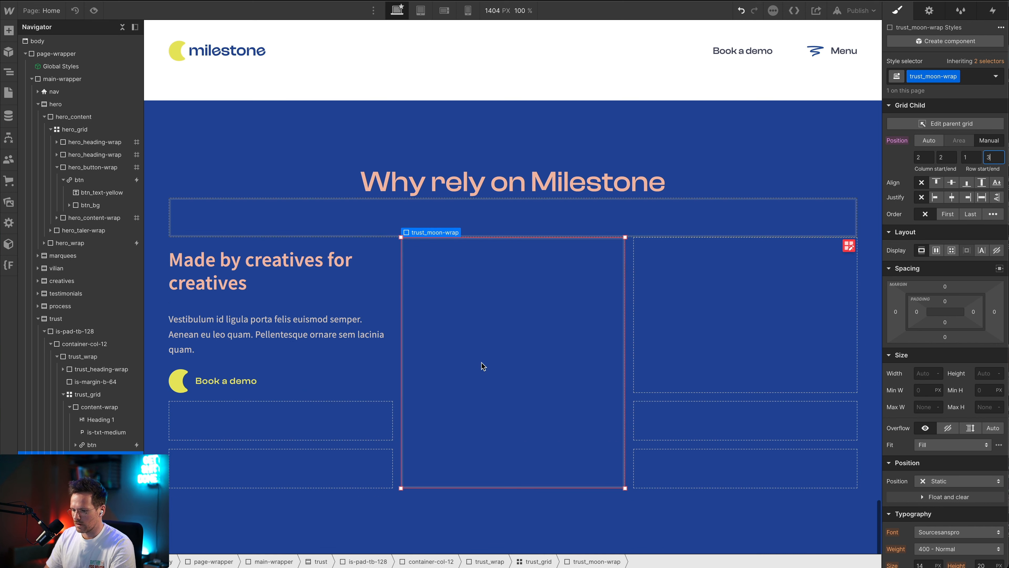
Duplicate the "Made by creatives for creatives" content-wrap and place the copy after trust_moon-wrap in the trust grid
click(354, 384)
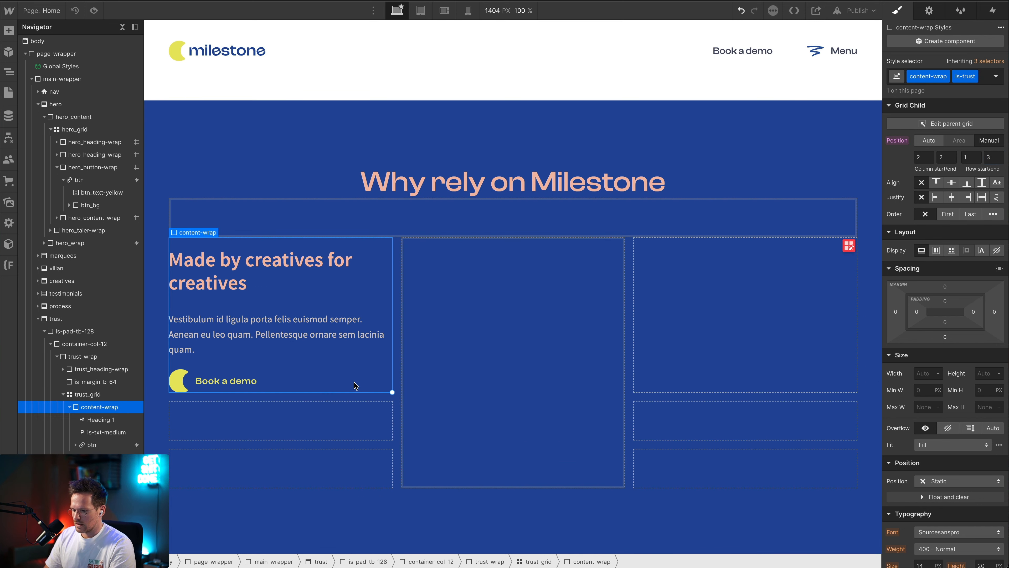
click(70, 406)
key(super+v)
click(96, 422)
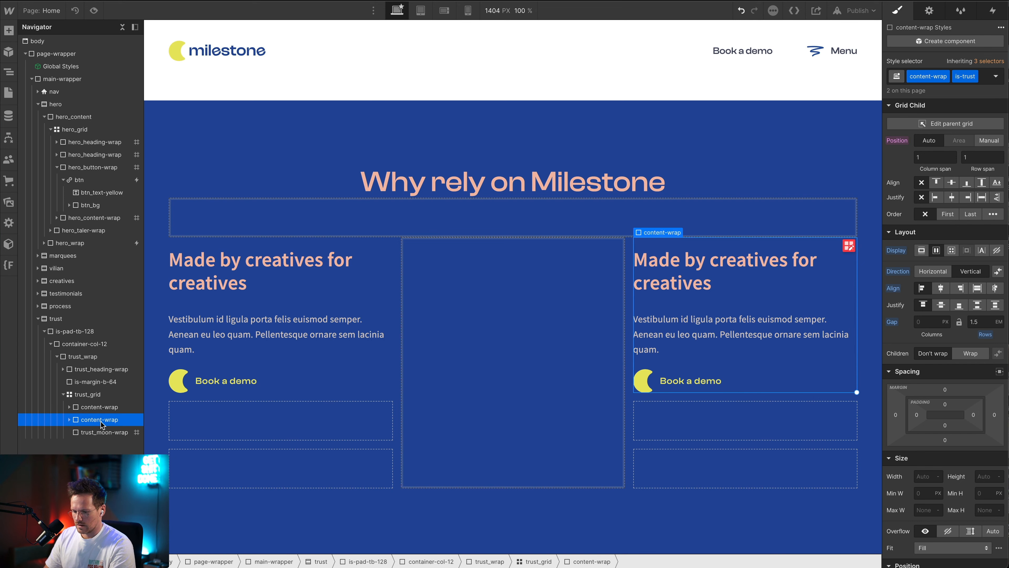
drag(100, 423, 100, 441)
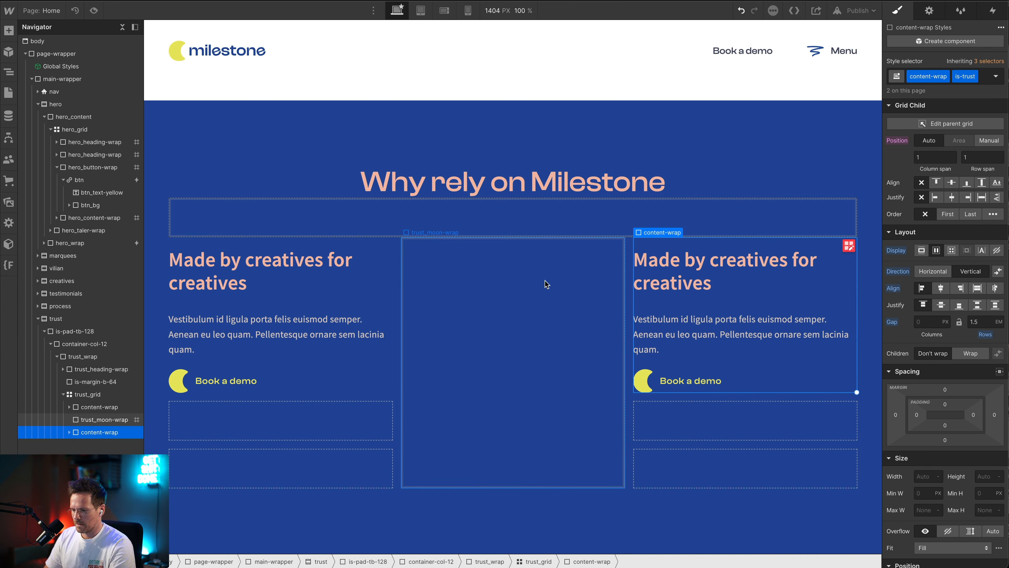
Copy the heading "Because cashflow matters" from the Figma design and replace the duplicated block's heading with it in Webflow
key(super+Tab)
click(599, 373)
double_click(599, 373)
key(ctrl+c)
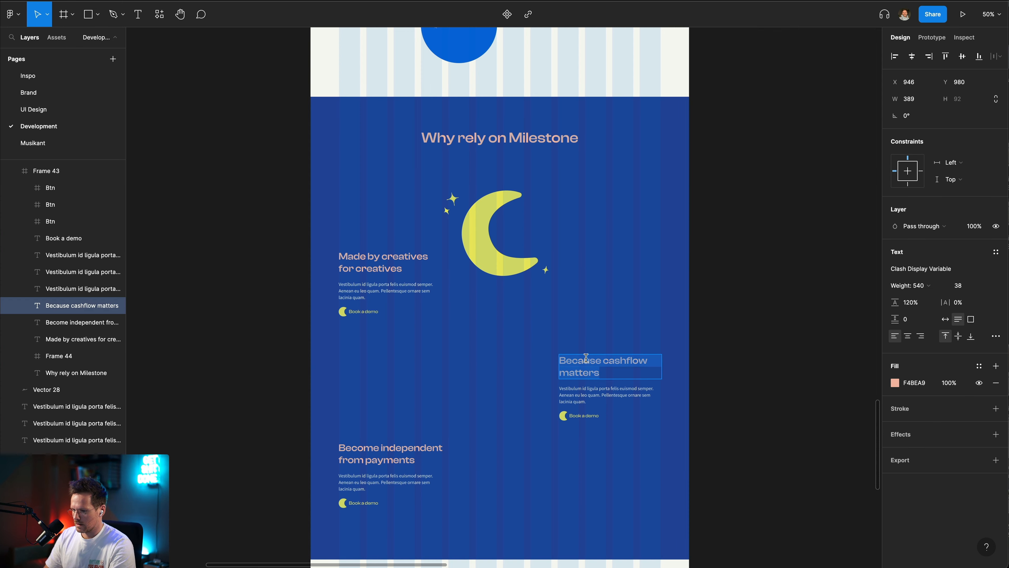
key(super+Tab)
double_click(740, 261)
key(ctrl+a)
key(ctrl+v)
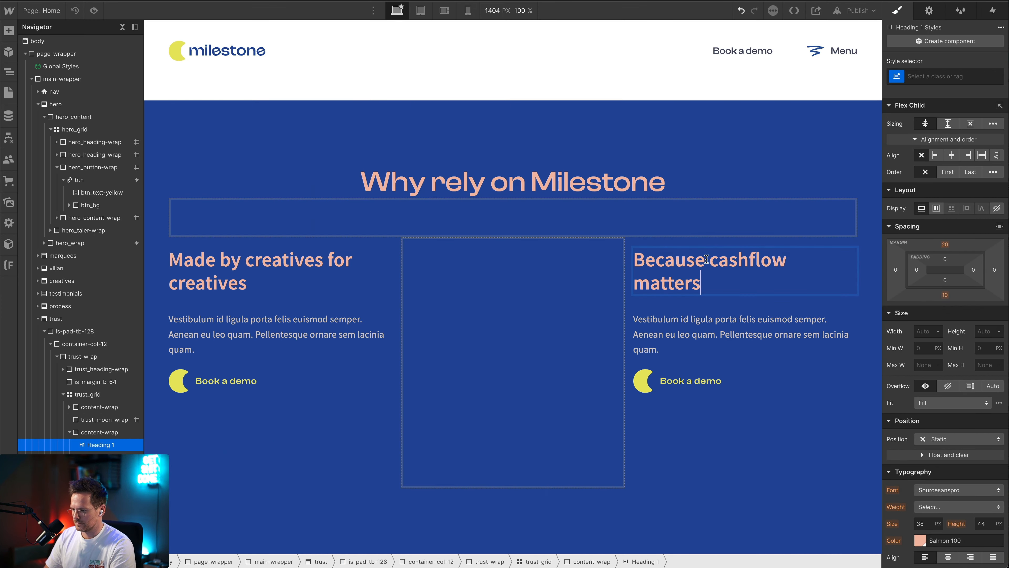
Check the Figma layout, return to Webflow, and duplicate the "Because cashflow matters" content-wrap in the trust grid
key(super+Tab)
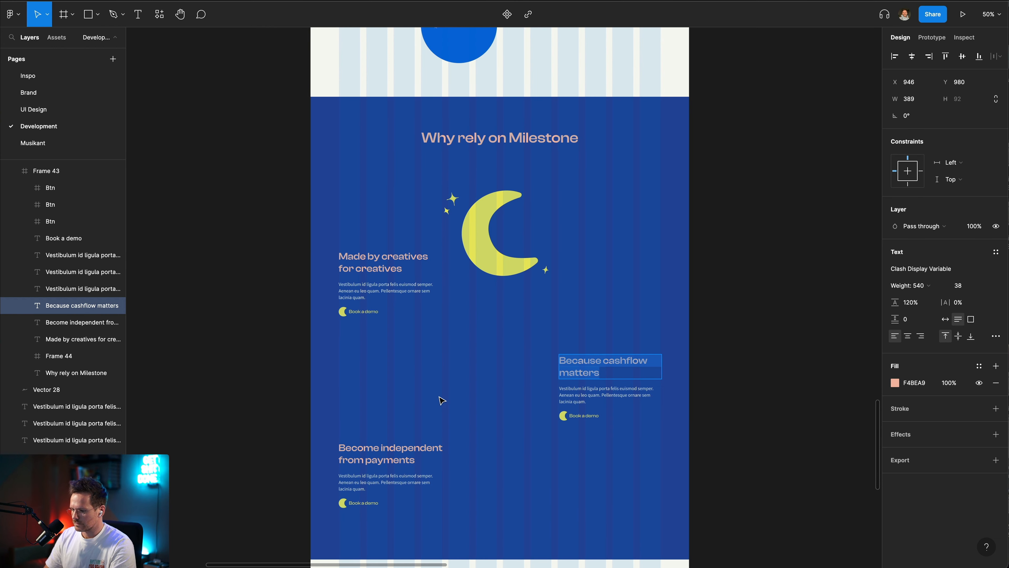
scroll(442, 399, down, 3)
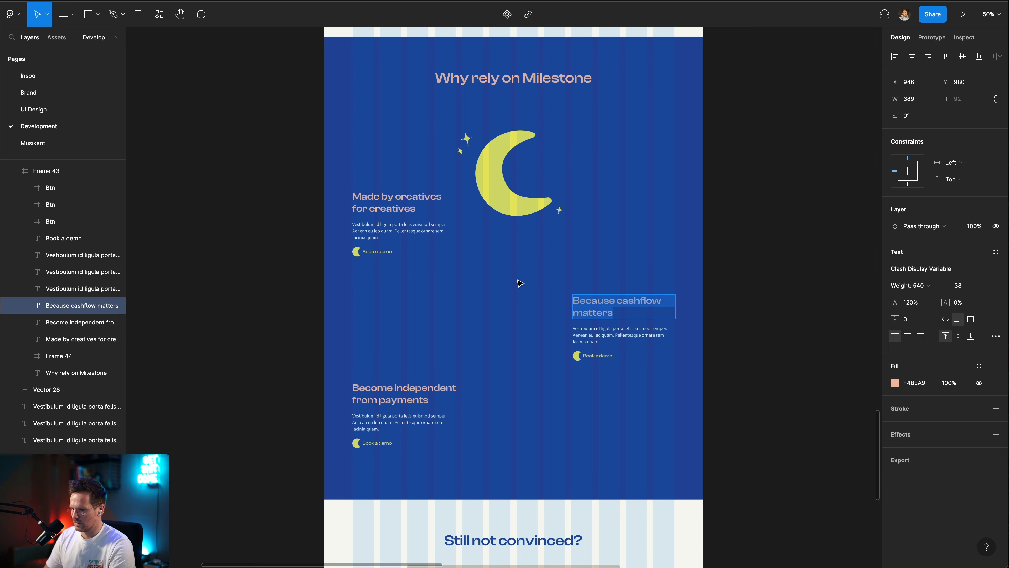
key(super+Tab)
click(754, 311)
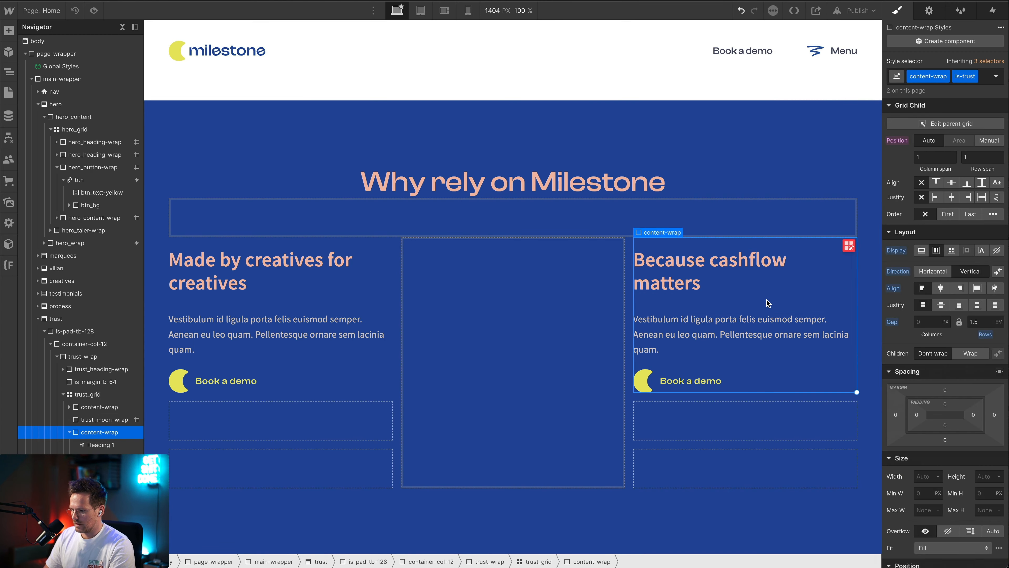
key(super+d)
scroll(435, 355, down, 3)
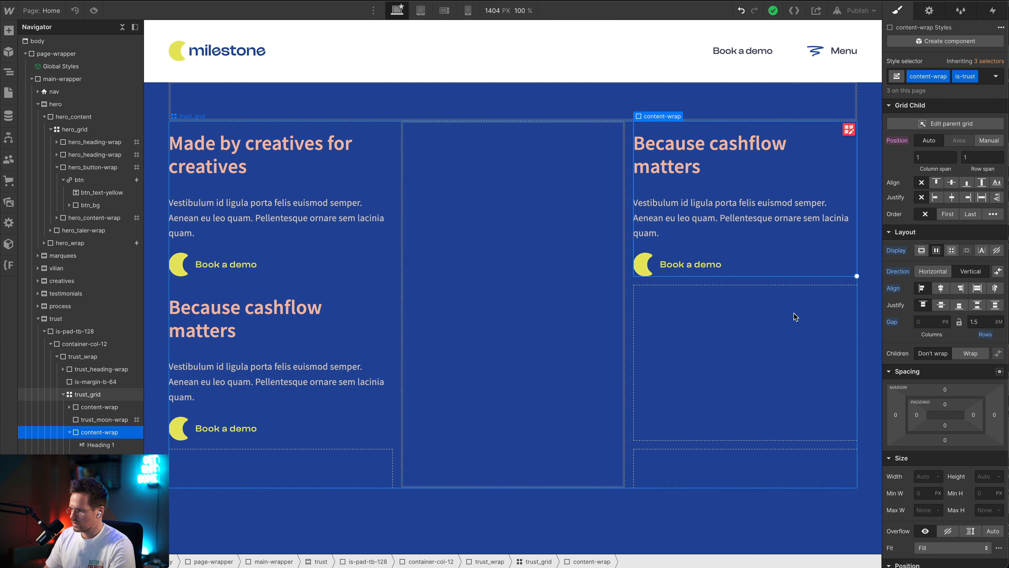
Position the selected "Because cashflow matters" block manually with row start and row end set to 2
click(990, 144)
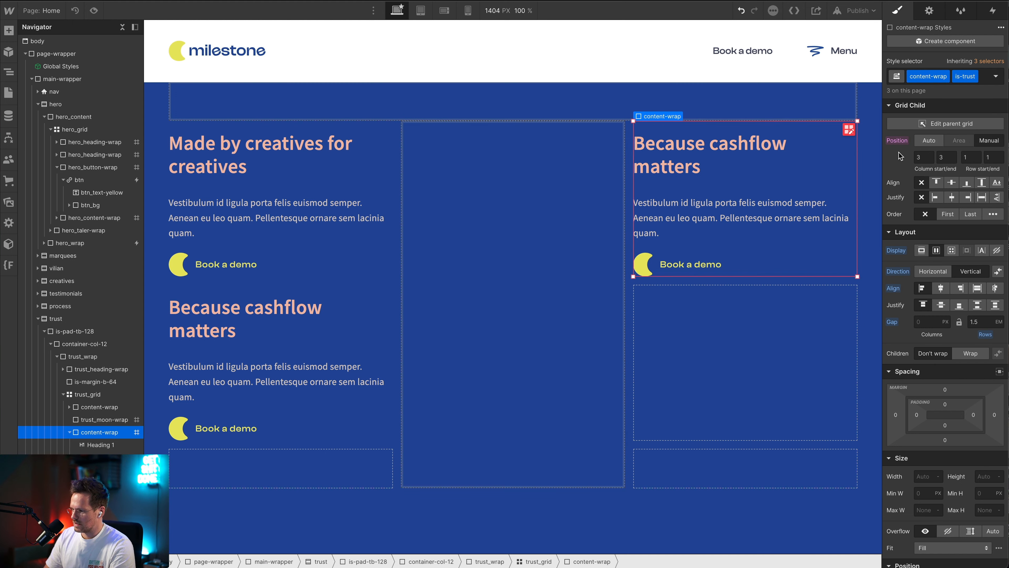
click(967, 159)
text(2)
key(Tab)
text(2)
key(Tab)
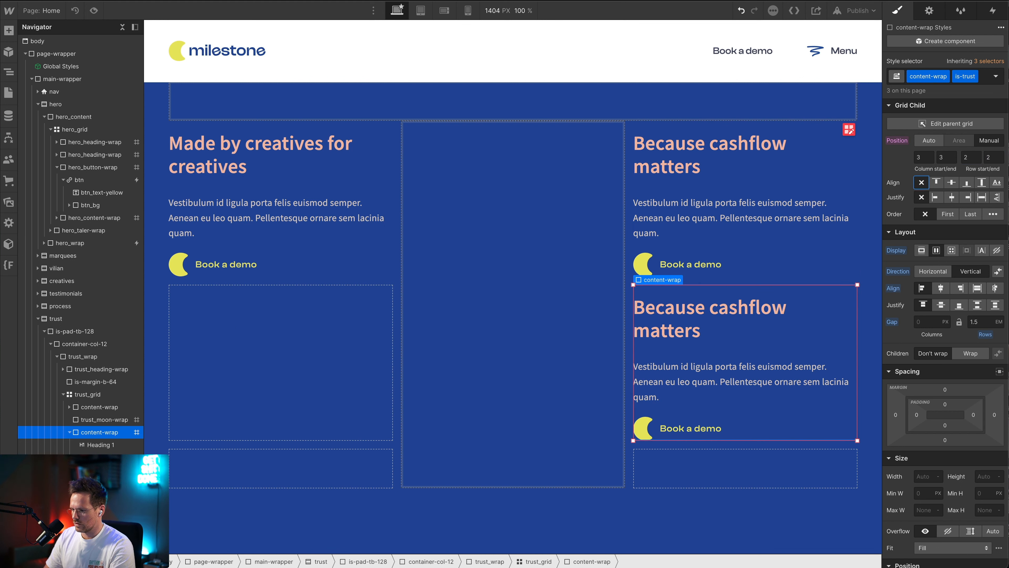
Position the other "Because cashflow matters" block manually with column start and end 1 and row start and end 3
click(817, 262)
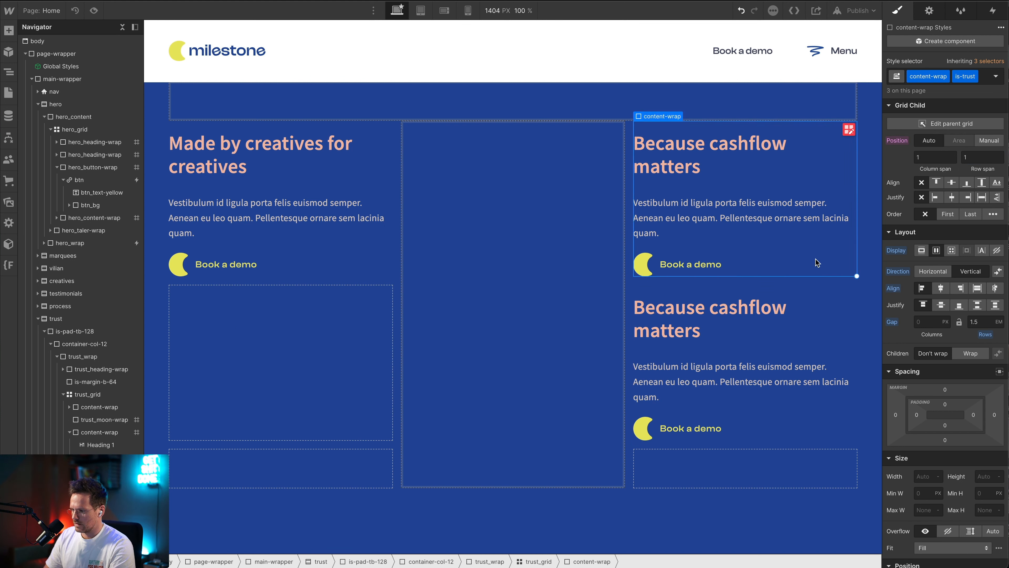
click(989, 140)
click(925, 157)
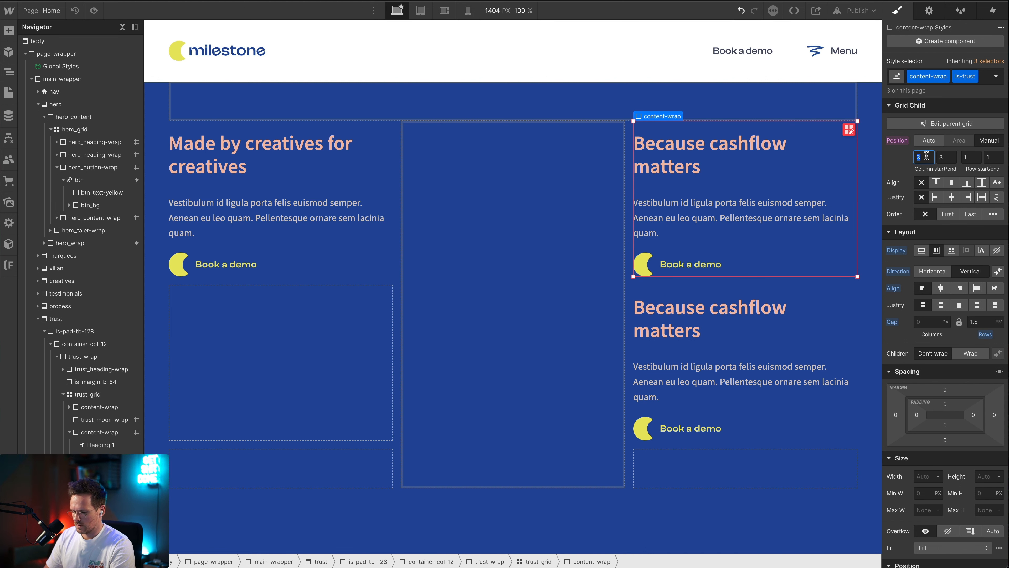
text(1)
key(Tab)
text(1)
key(Tab)
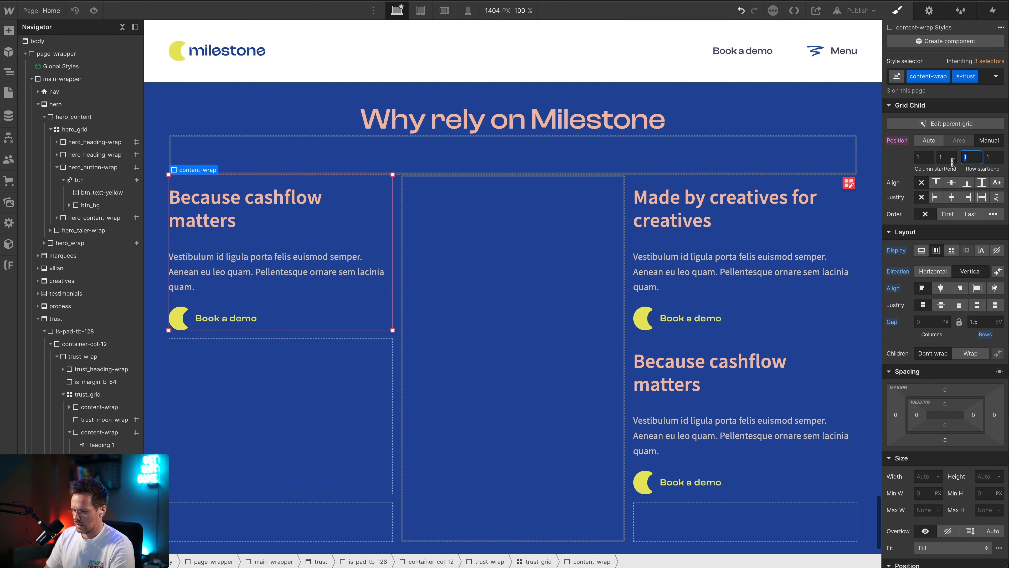
text(3)
key(Tab)
text(3)
key(Tab)
key(3)
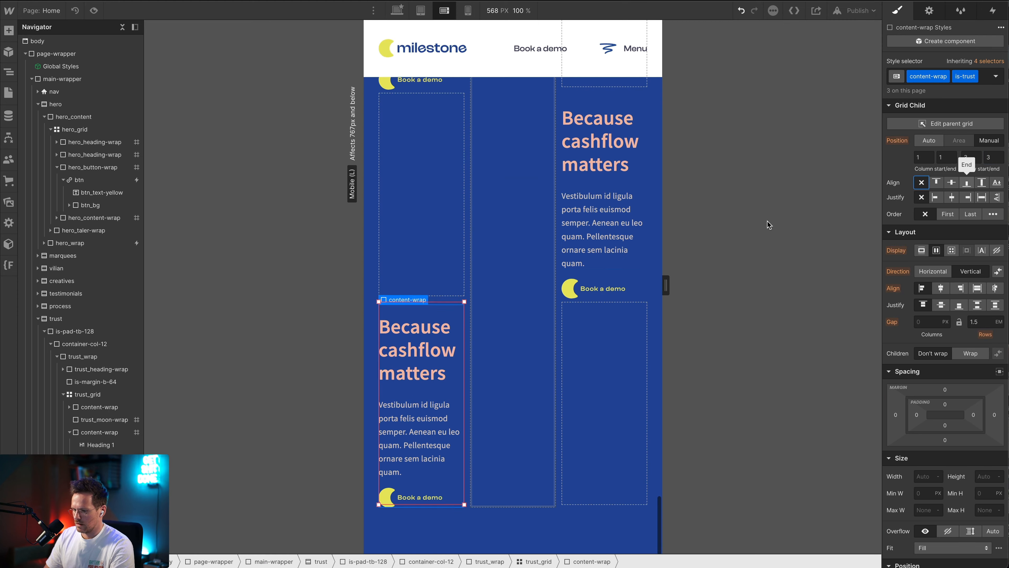
key(1)
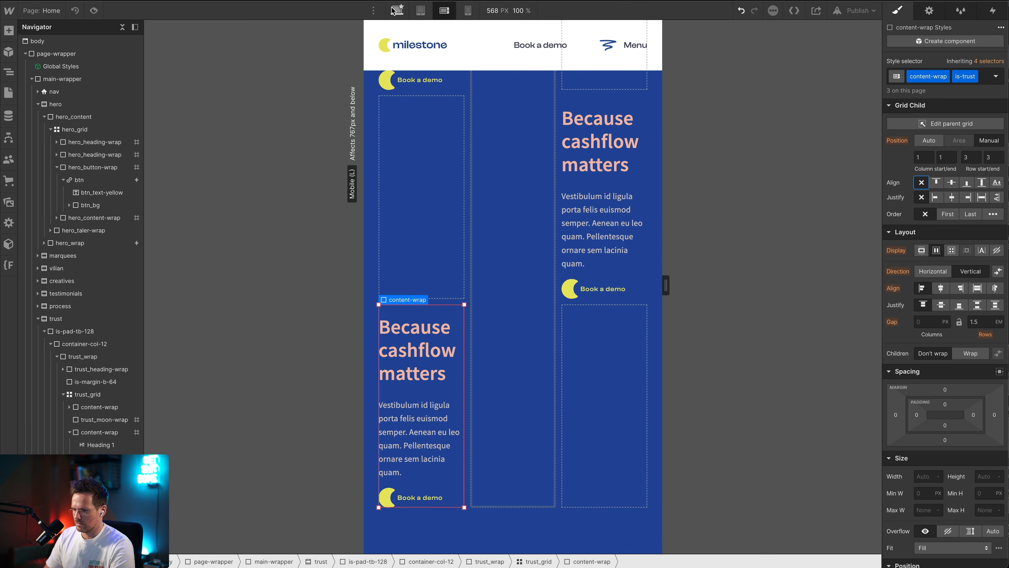
Switch the canvas to the desktop breakpoint and compare the trust grid's block placement with the Figma layout
scroll(473, 303, down, 10)
scroll(473, 303, up, 5)
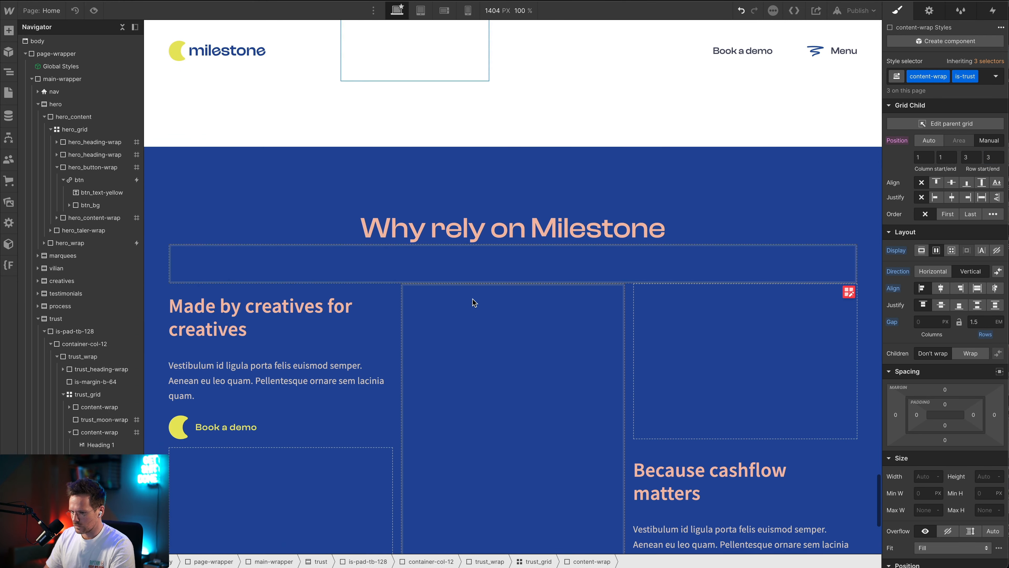
scroll(474, 303, down, 3)
key(super+Tab)
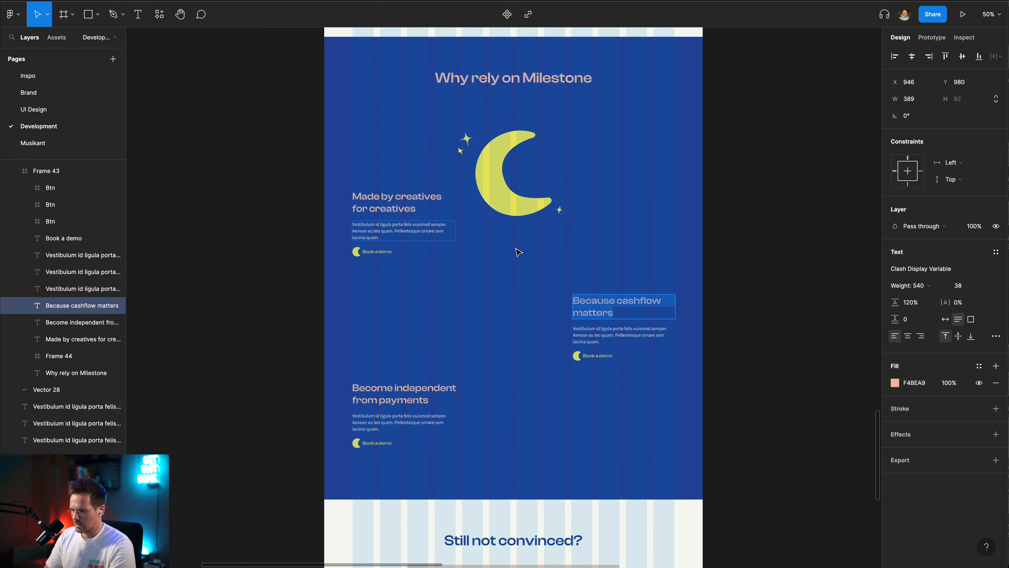
key(super+Tab)
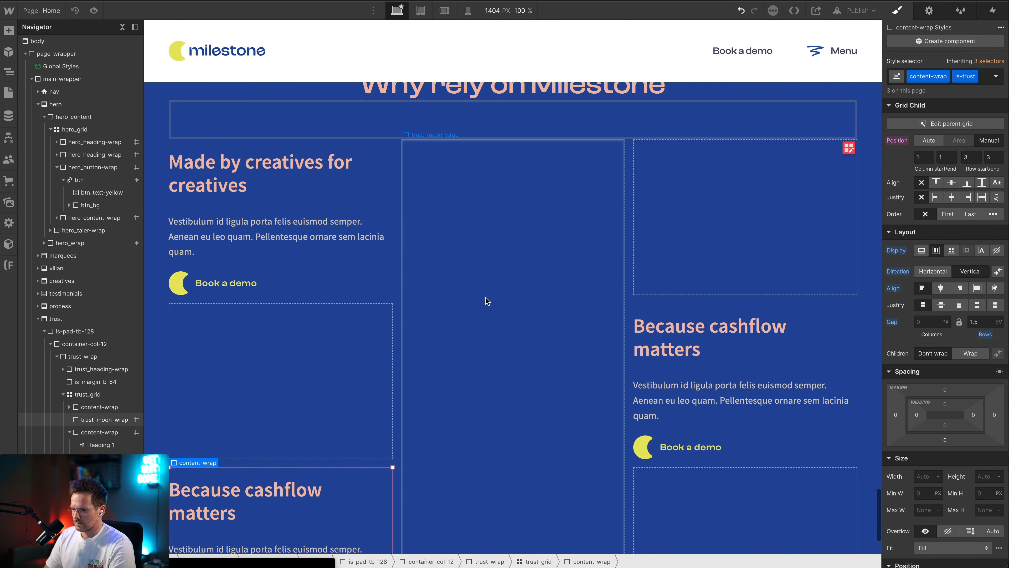
key(super+Tab)
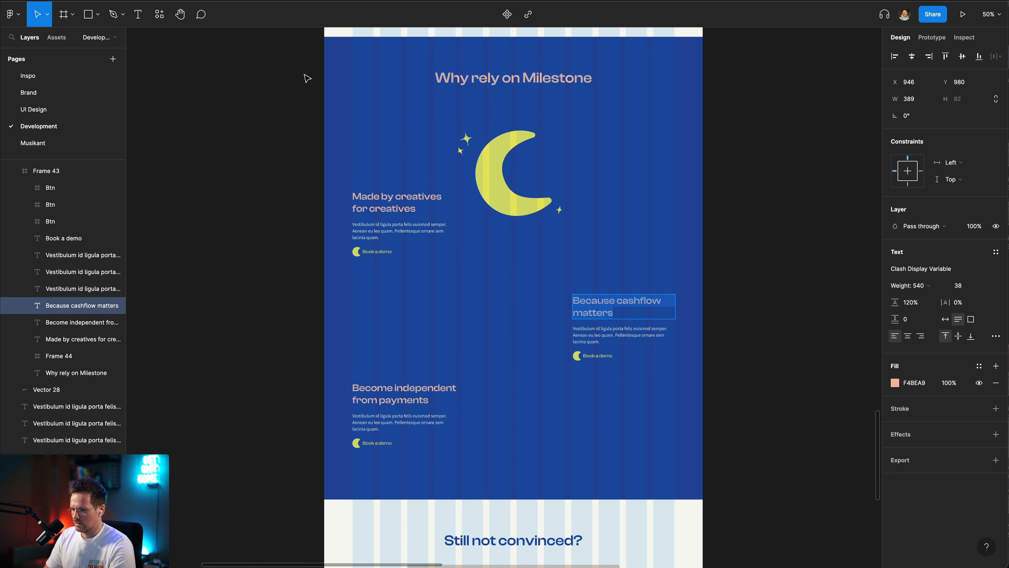
key(super+Tab)
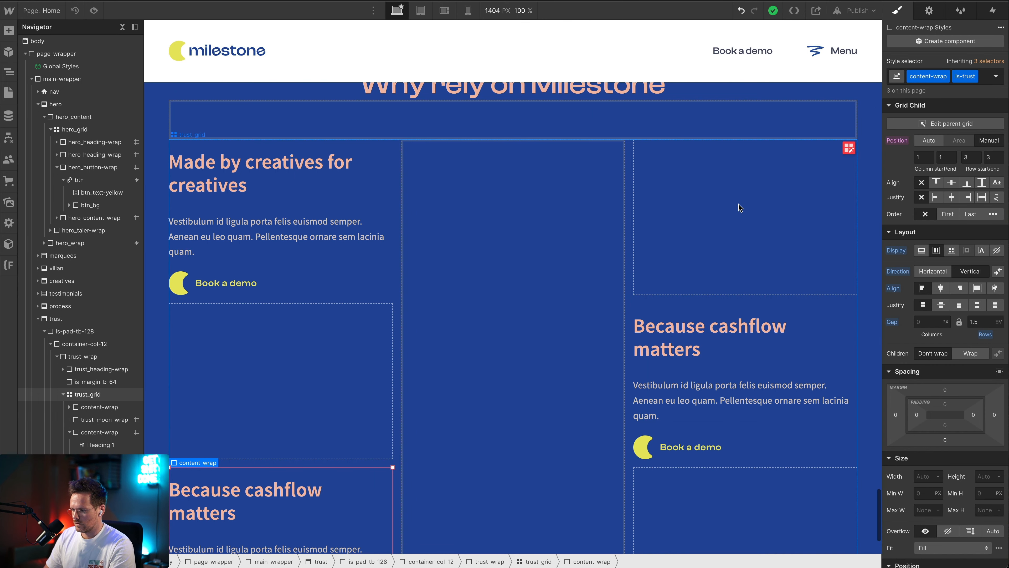
click(952, 123)
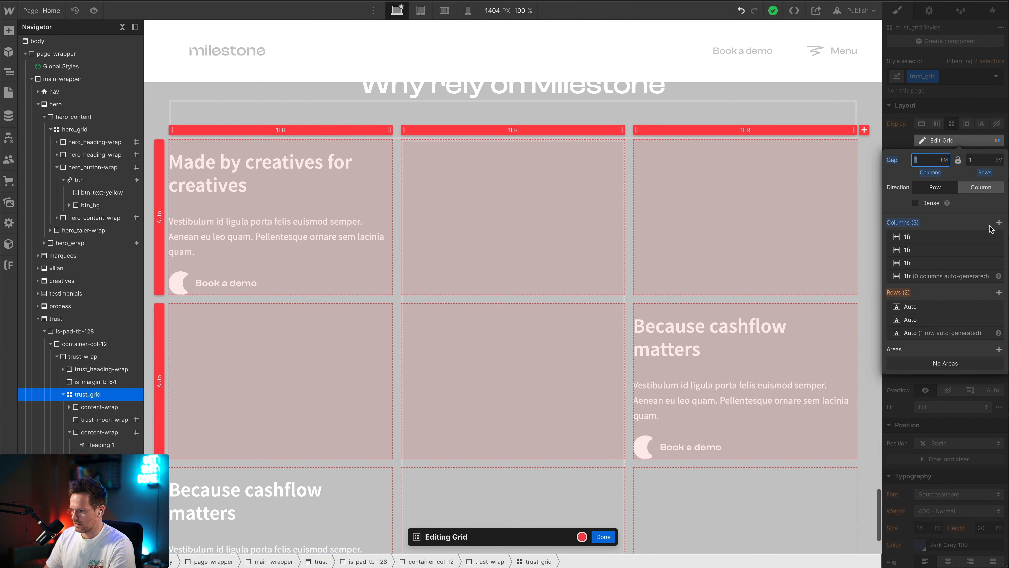
click(999, 222)
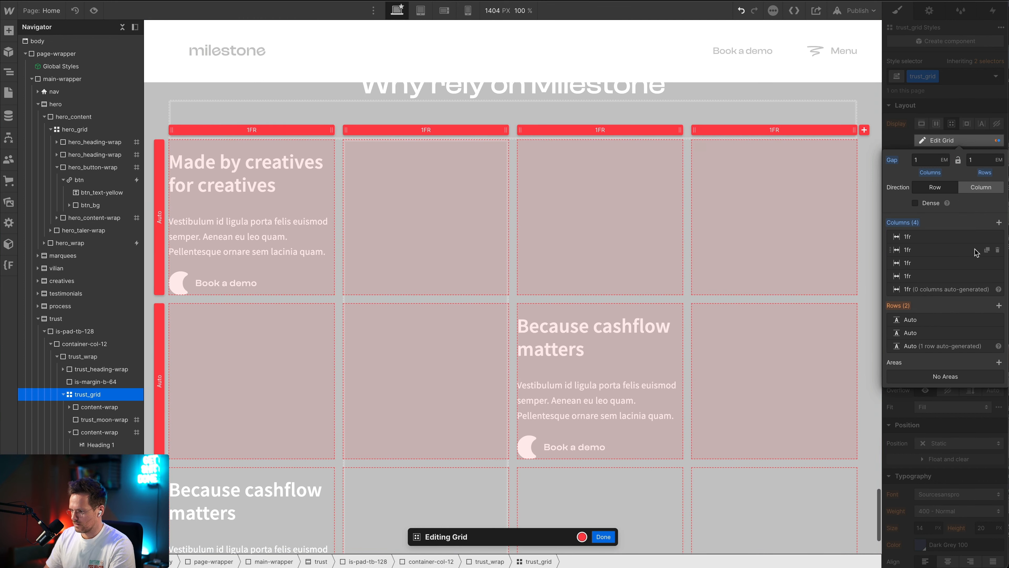
click(997, 237)
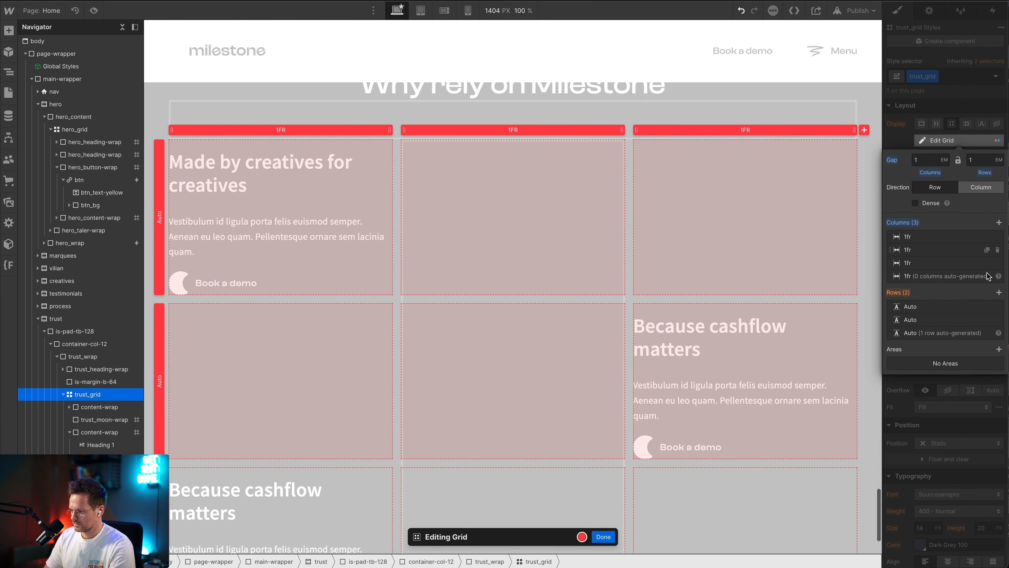
click(999, 293)
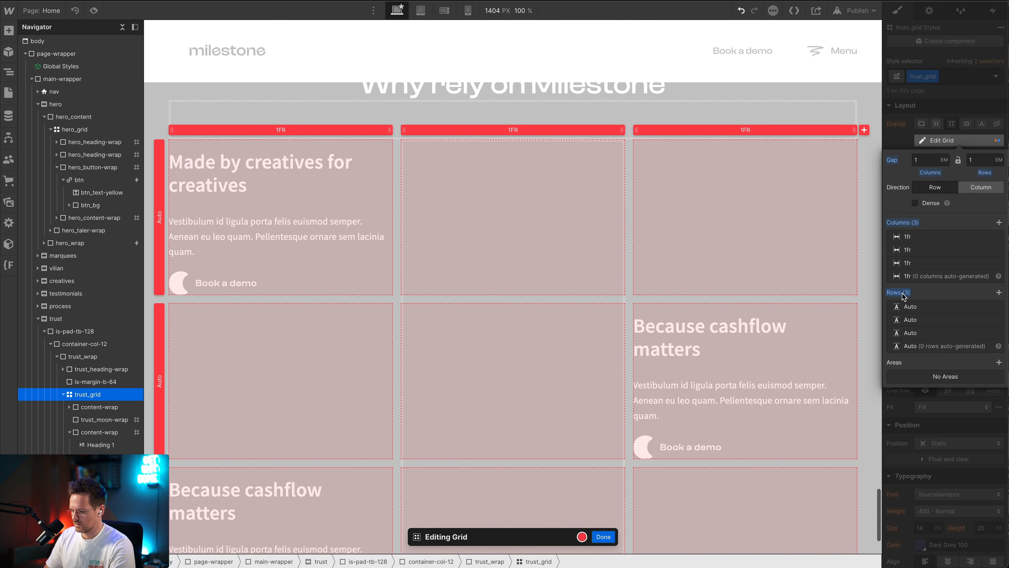
key(Escape)
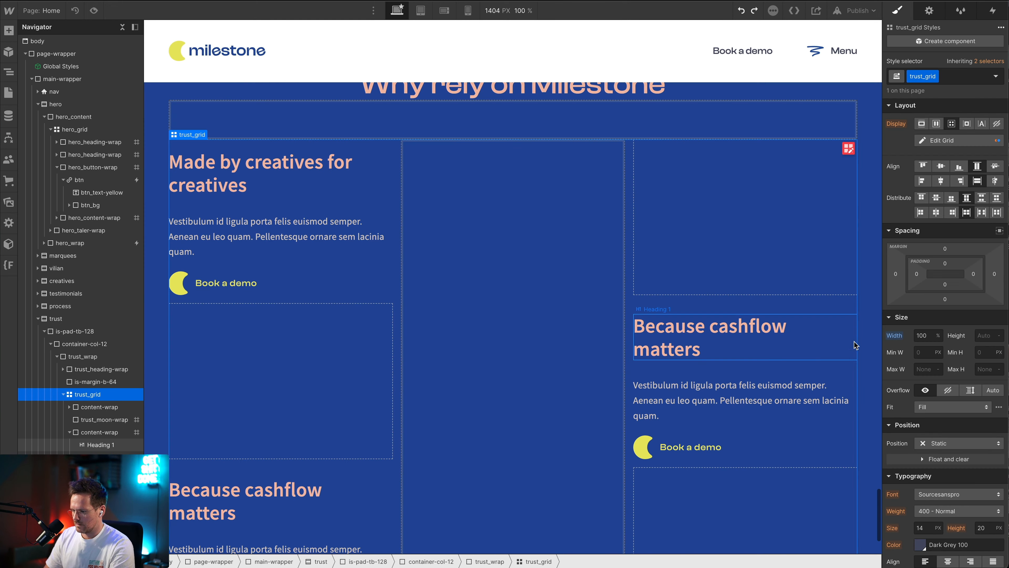
Move the first-column "Because cashflow matters" block to row start and row end 4 in the trust grid
scroll(223, 423, down, 3)
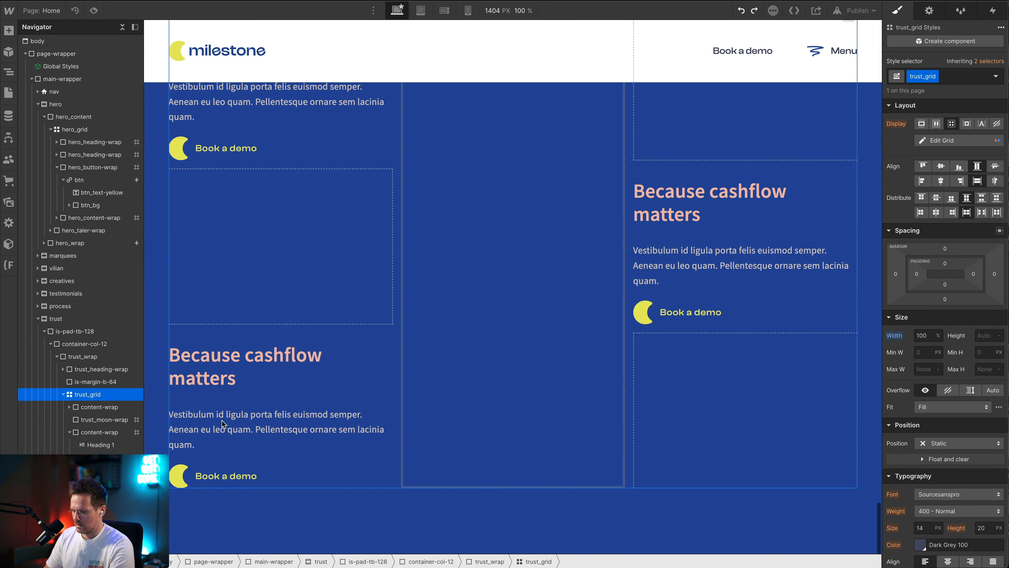
click(337, 481)
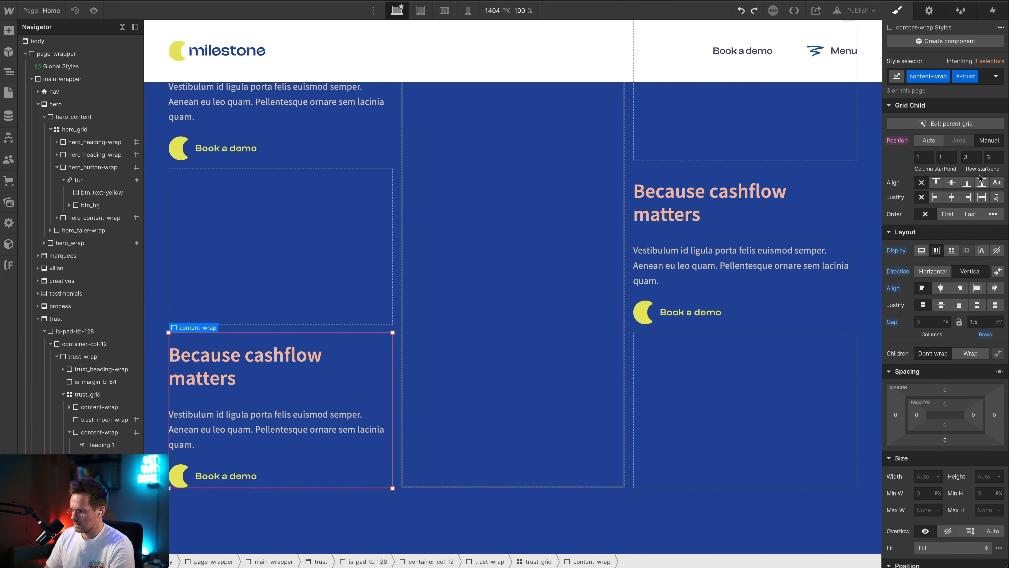
click(973, 160)
text(4)
key(Tab)
text(4)
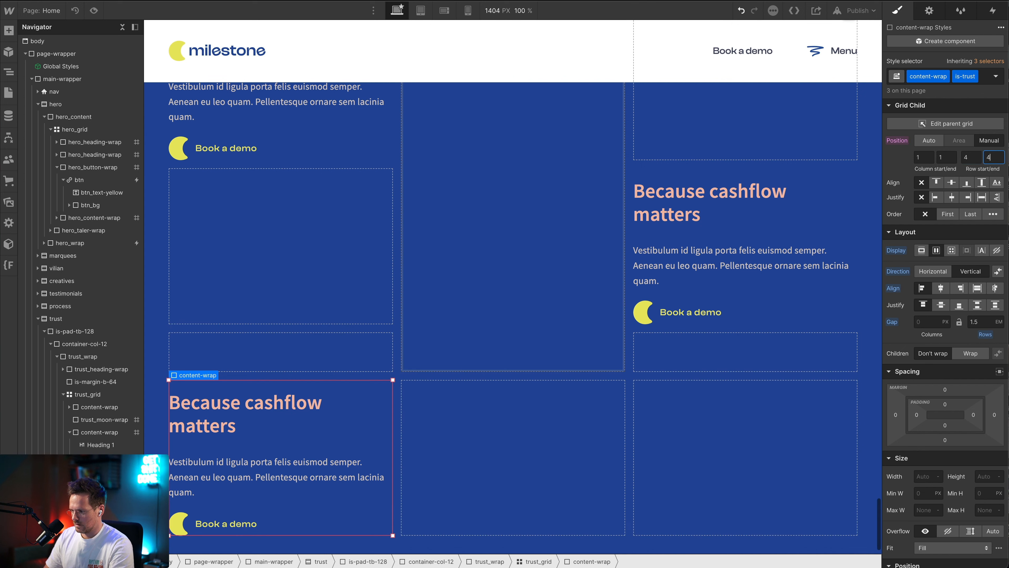
key(Tab)
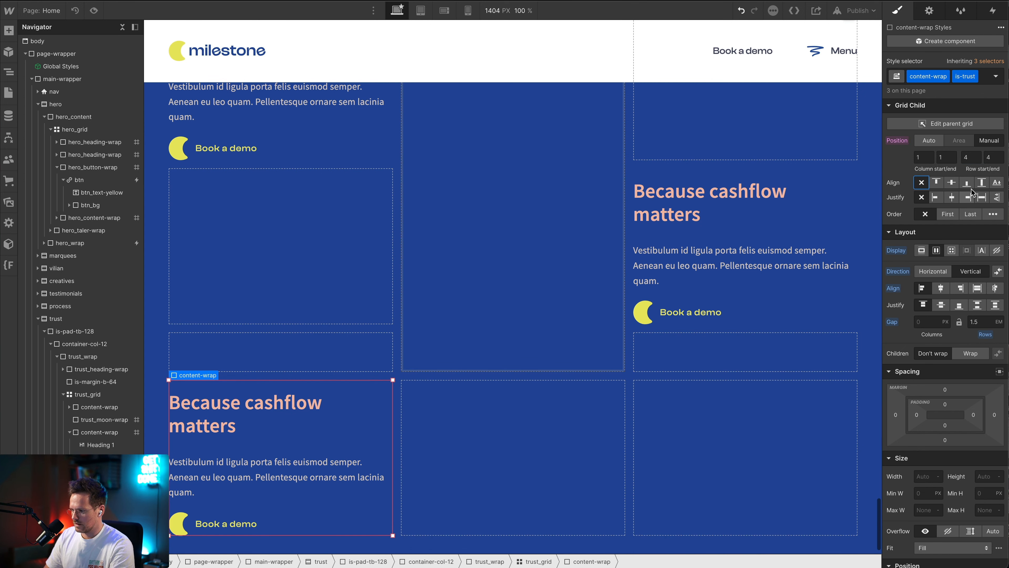
Move the third-column "Because cashflow matters" block to row start and row end 3
click(820, 323)
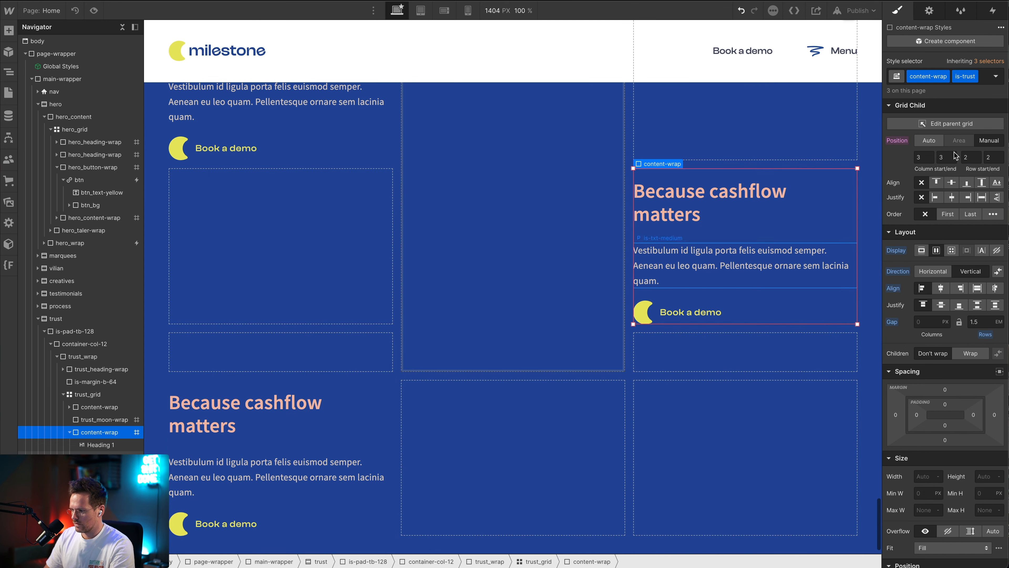
click(975, 157)
text(3)
key(Tab)
key(Tab)
Position the "Made by creatives for creatives" block manually with row start and row end set to 2
scroll(385, 213, up, 3)
click(349, 231)
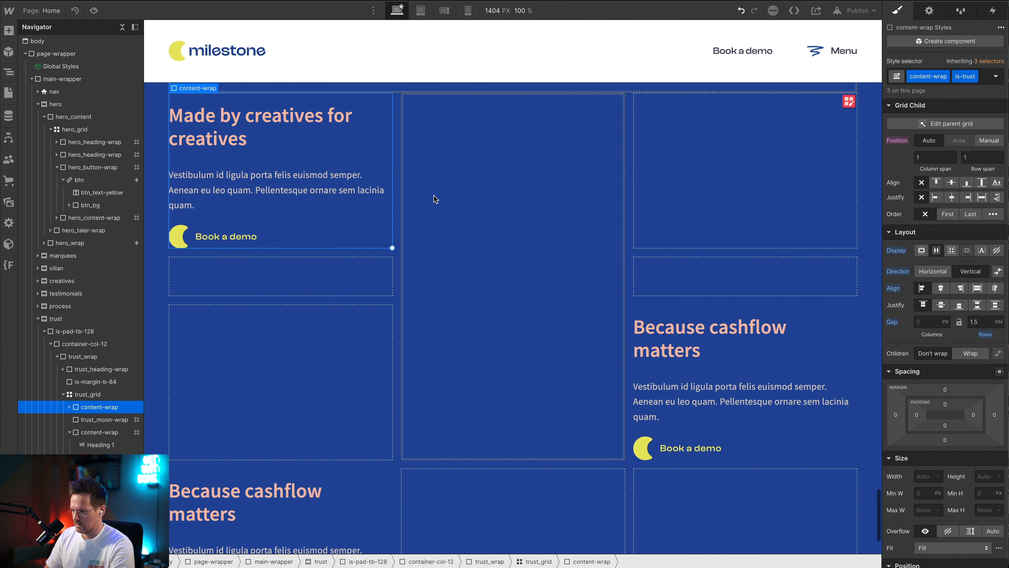
click(989, 141)
click(975, 158)
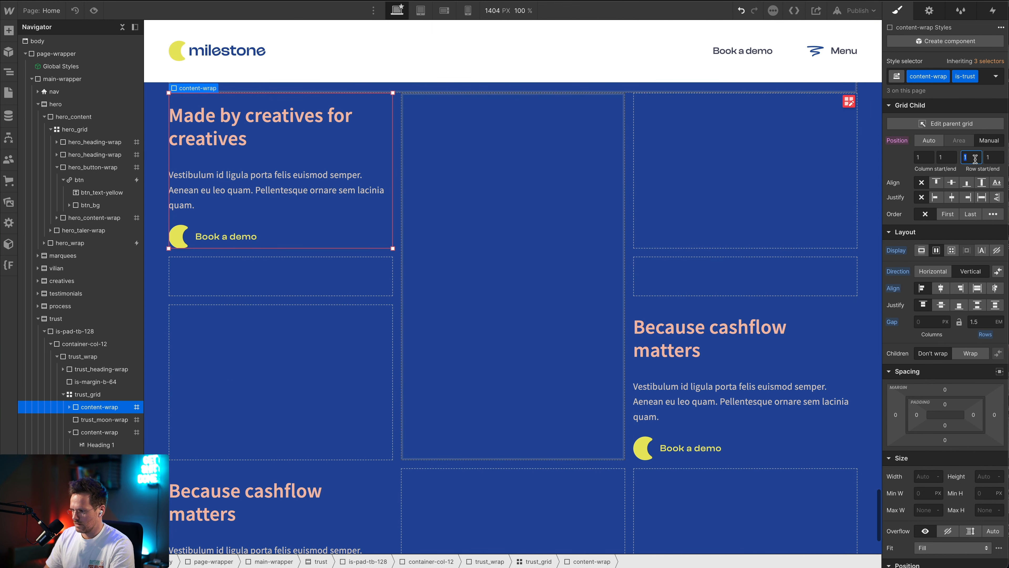
text(2)
key(Tab)
key(Tab)
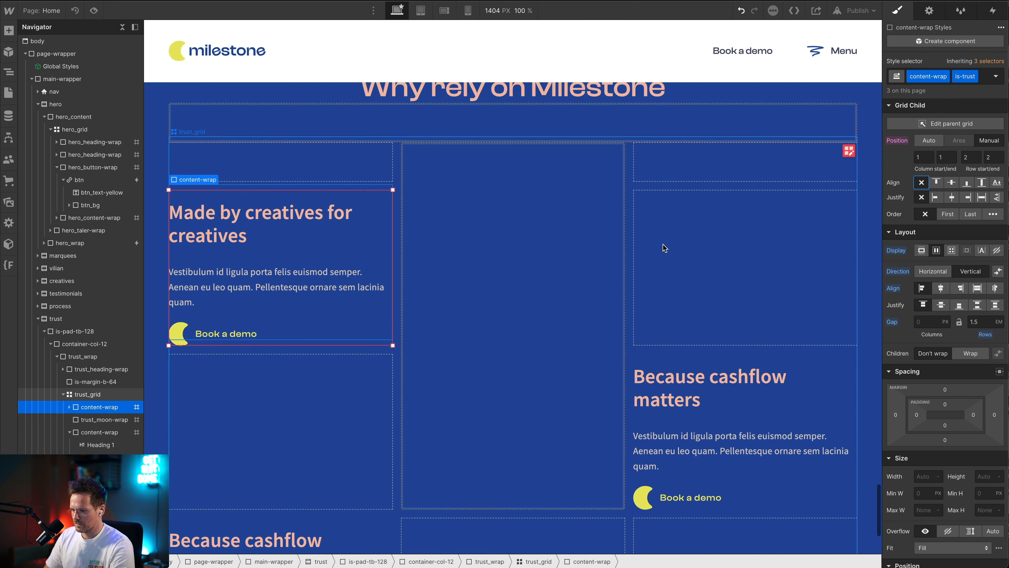
Insert a Lottie Animation element into the trust_moon-wrap block of the trust grid
scroll(377, 266, up, 4)
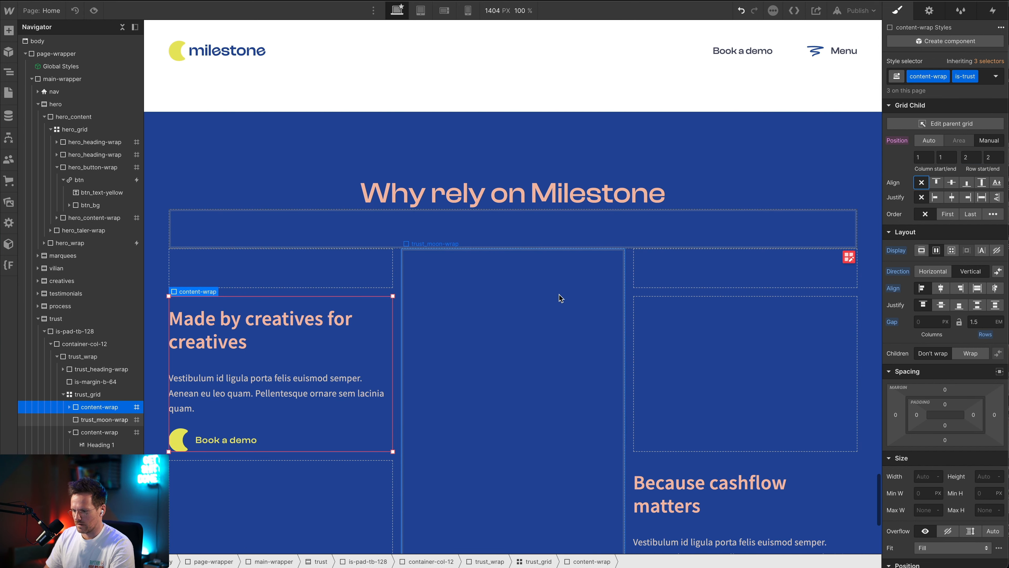
scroll(560, 298, down, 2)
click(554, 283)
key(ctrl+k)
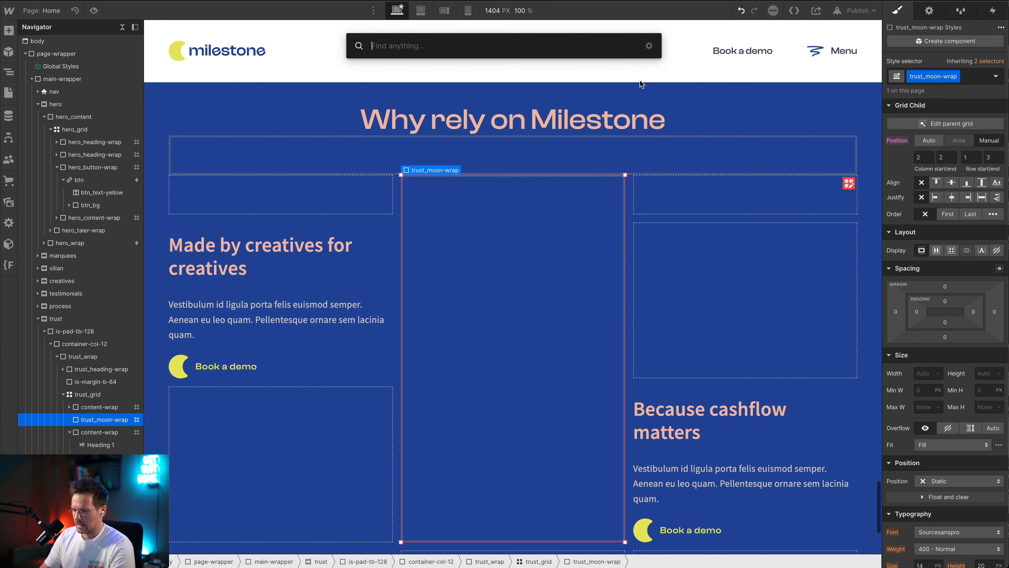
text(lottie)
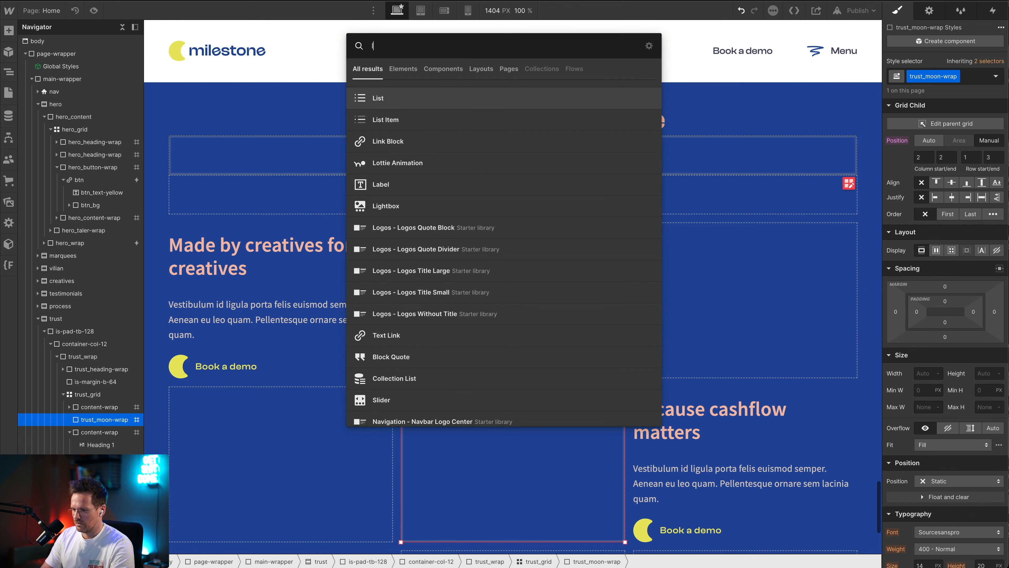
key(Return)
key(ctrl+Return)
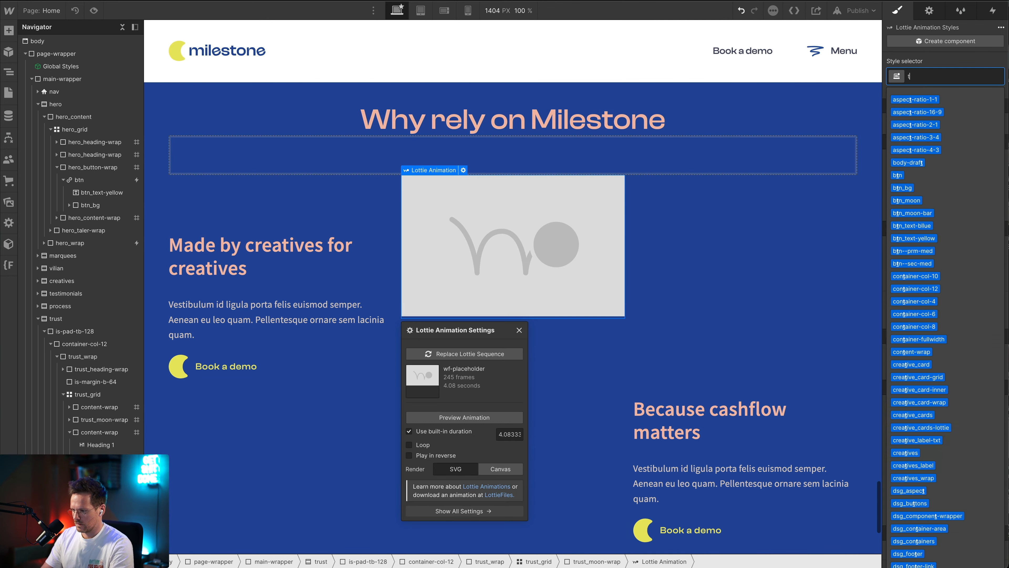
Give the Lottie animation the class trust_moon and replace its placeholder sequence with Mond_Sterne.json
text(trust_moon)
key(Return)
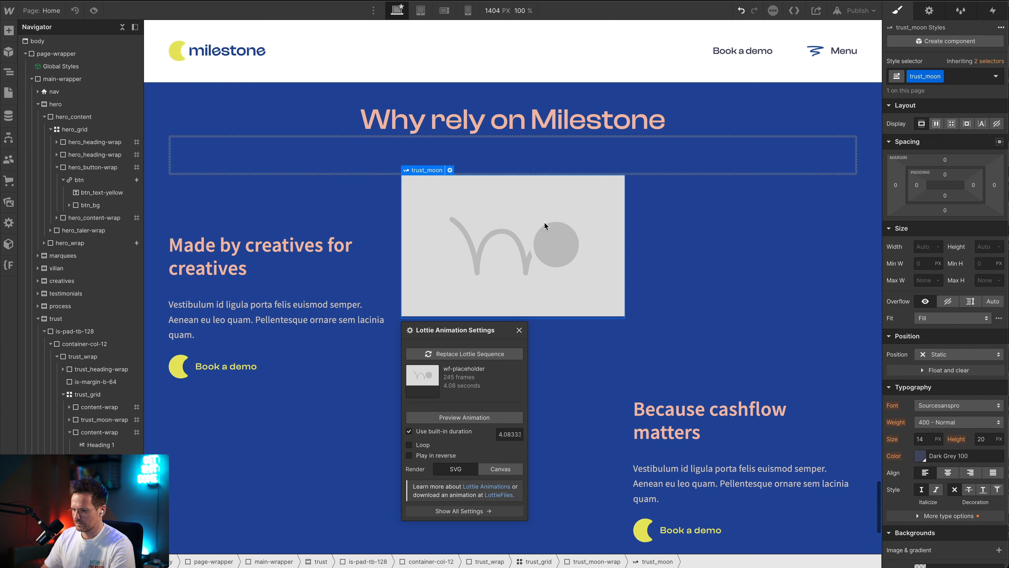
click(451, 353)
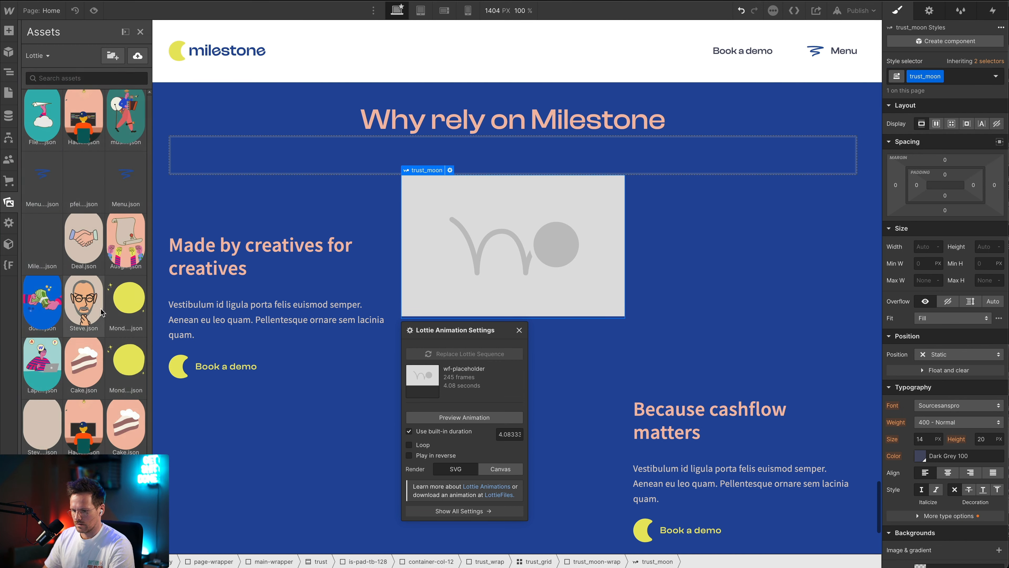
click(129, 298)
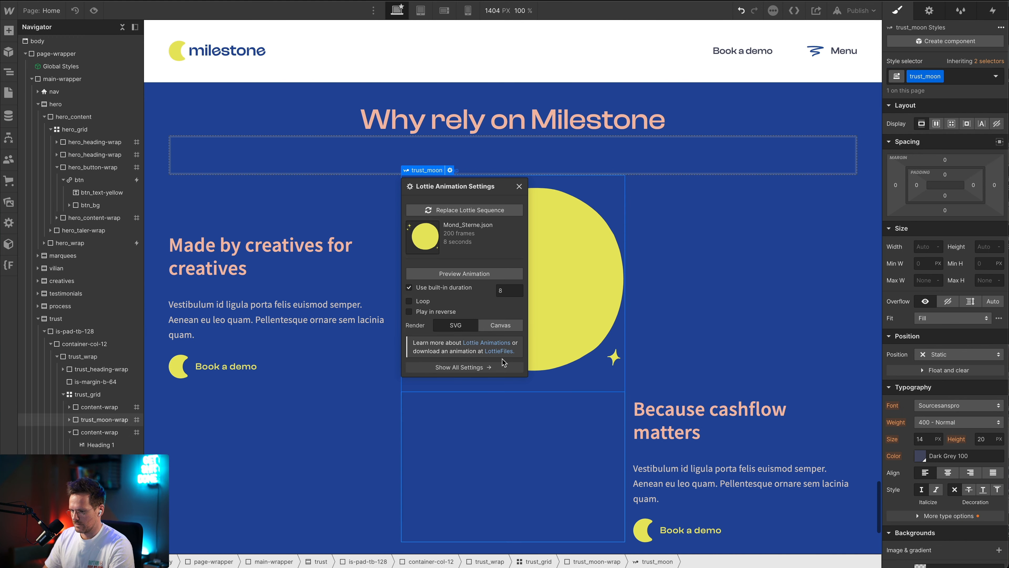
Select trust_grid and compare its spacing and moon placement with the "Why rely on Milestone" section in Figma
click(735, 215)
scroll(713, 350, down, 5)
scroll(713, 349, up, 6)
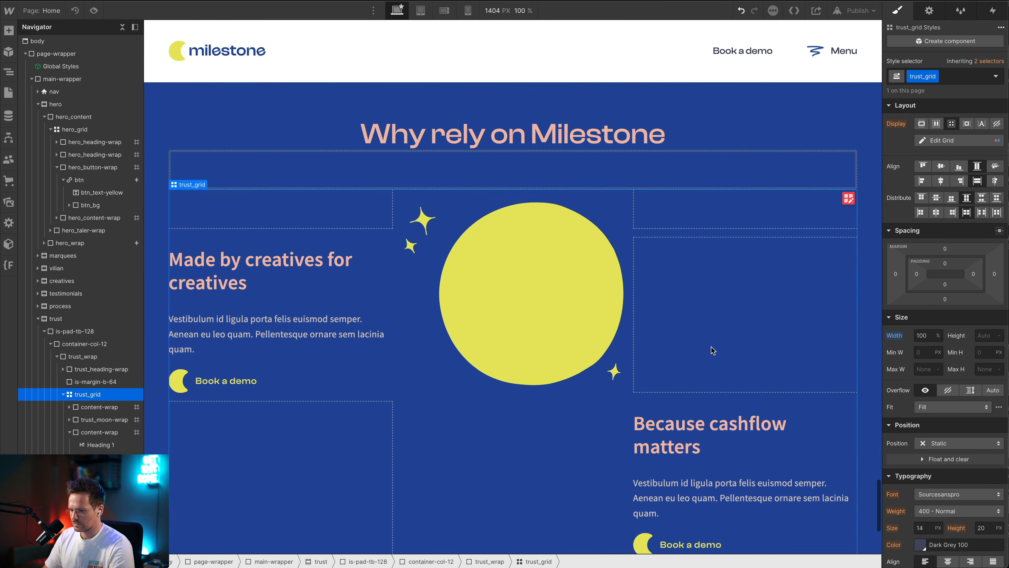
scroll(713, 350, down, 4)
scroll(712, 350, up, 3)
key(super+Tab)
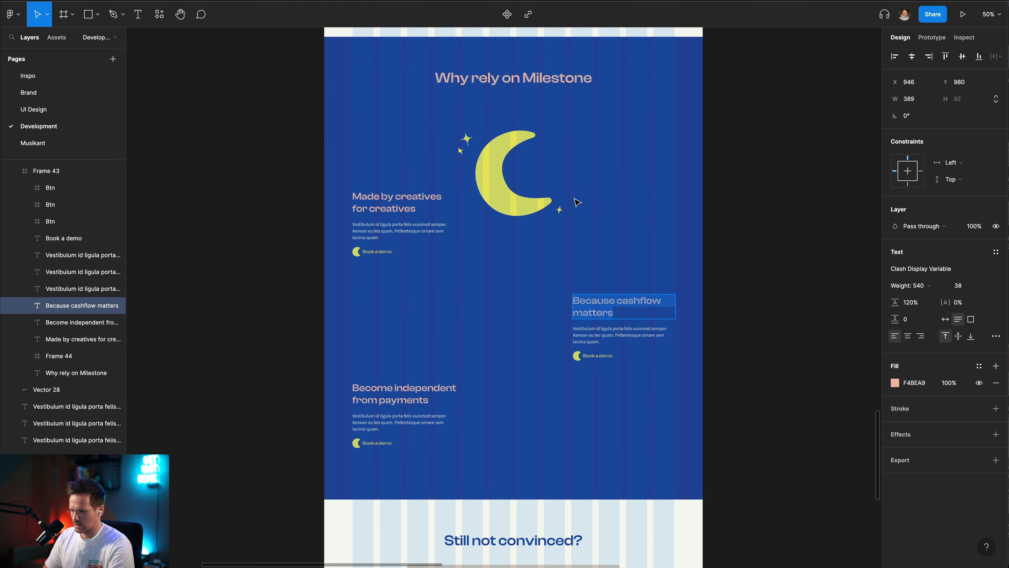
scroll(577, 203, up, 2)
scroll(577, 202, right, 1)
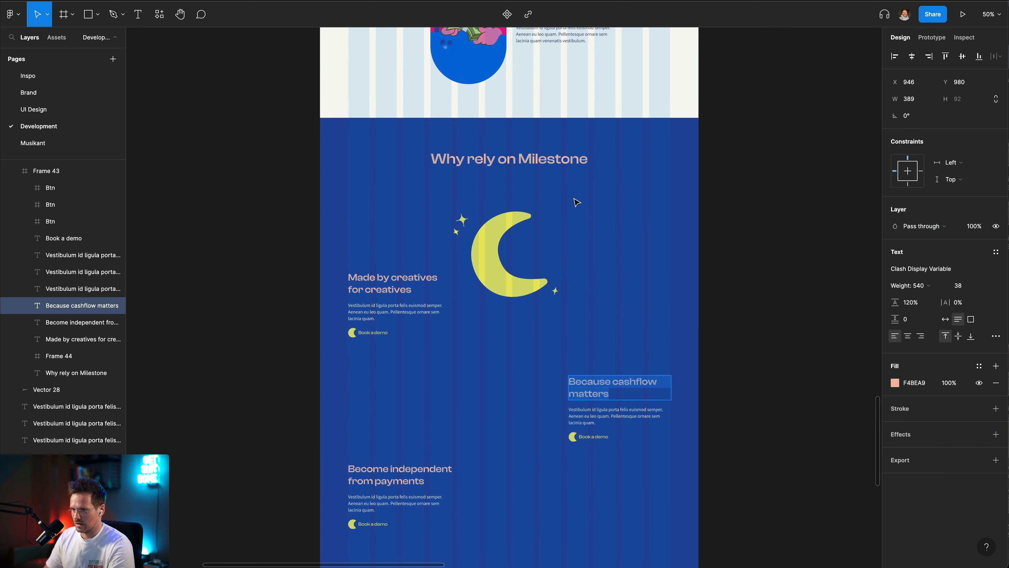
key(super+Tab)
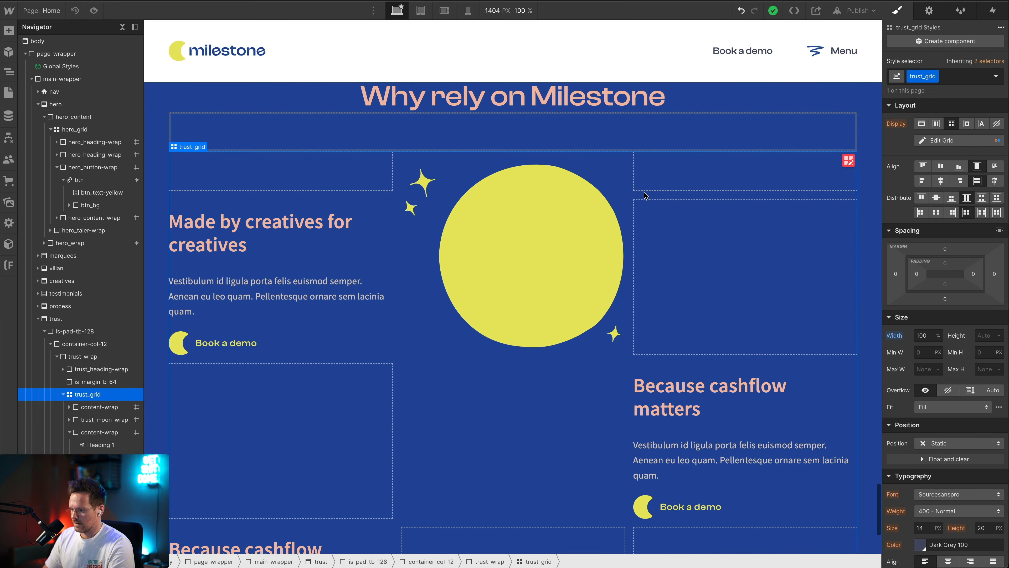
Set the trust grid's column gap to 0 em and its row gap to 8 em, and switch to Figma to compare
click(849, 160)
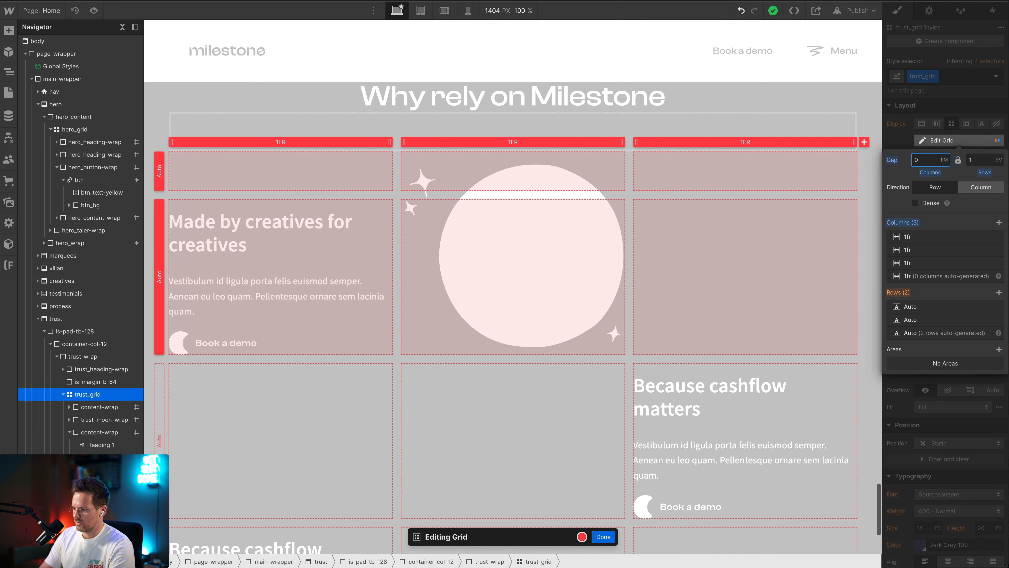
text(0)
key(Return)
click(981, 160)
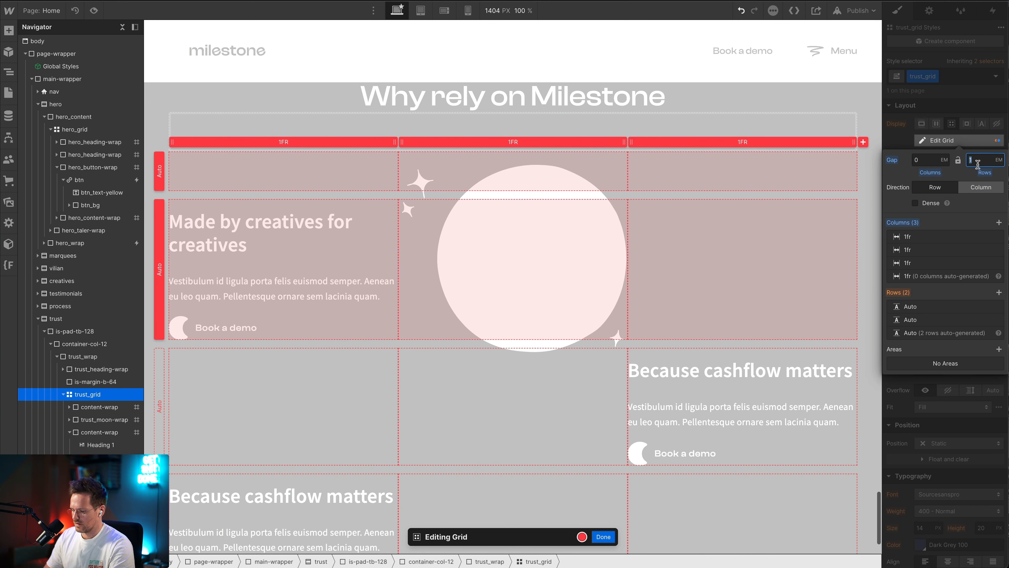
text(6)
key(Return)
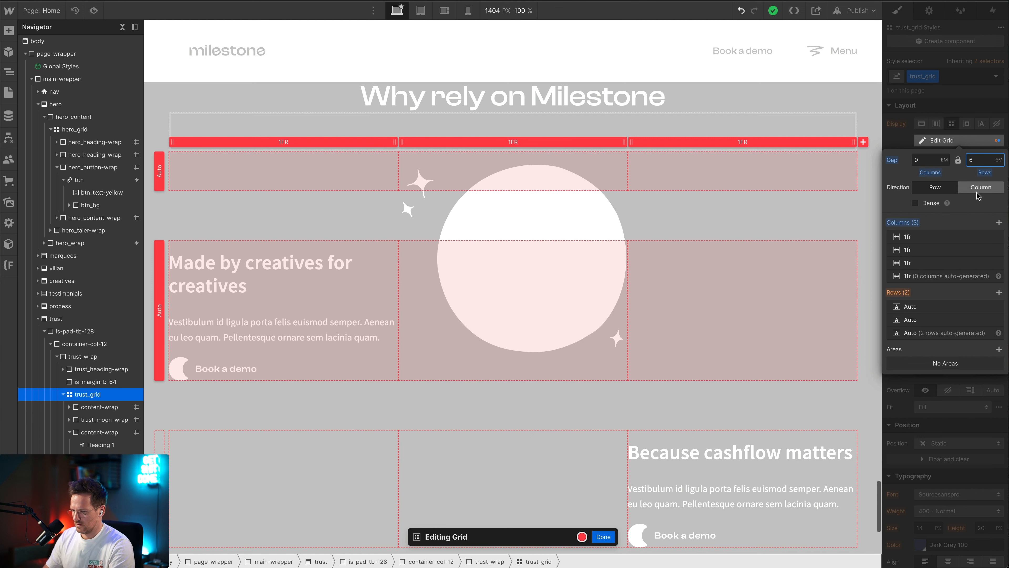
text(8)
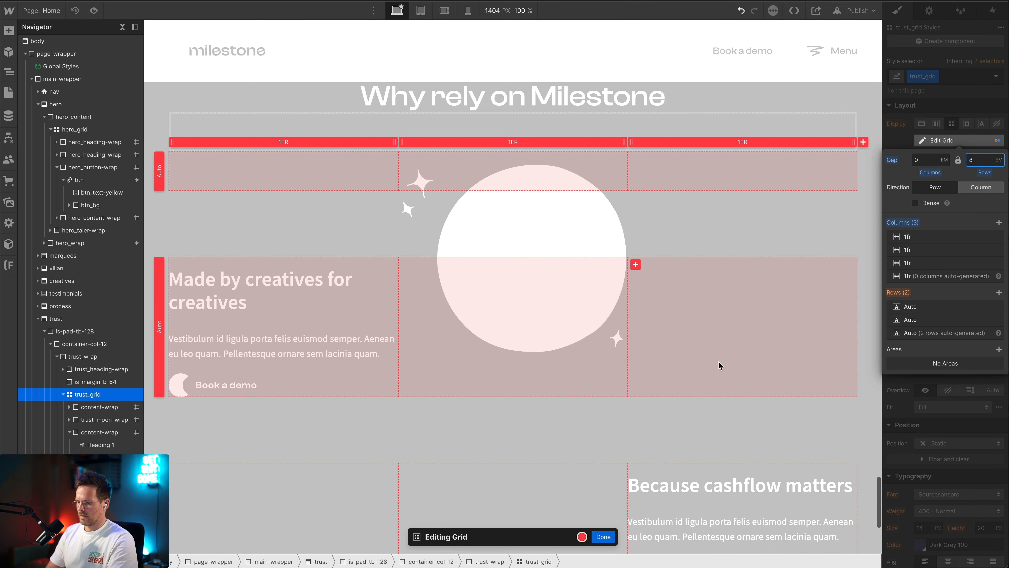
scroll(706, 362, down, 1)
scroll(706, 362, up, 1)
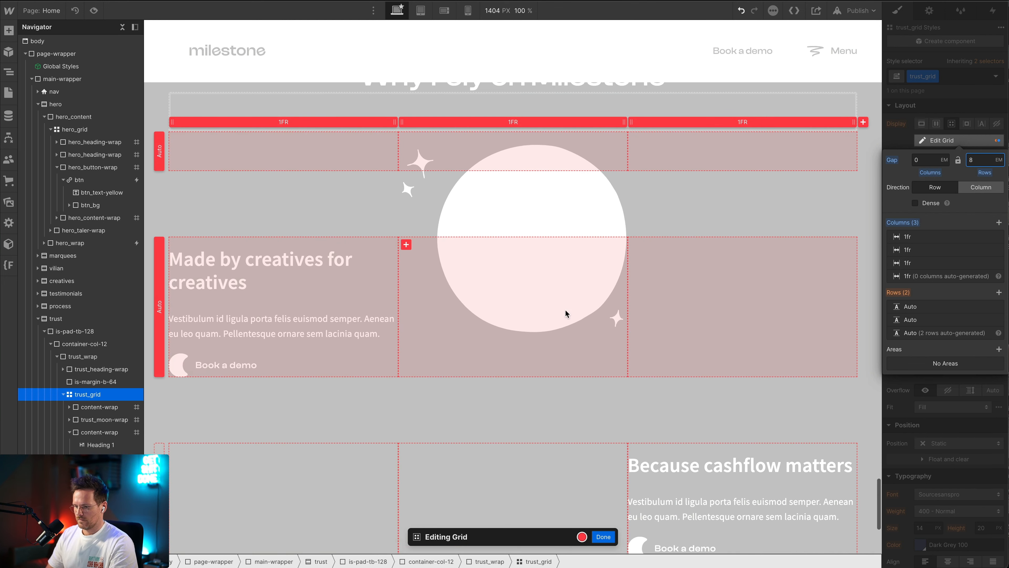
key(super+Tab)
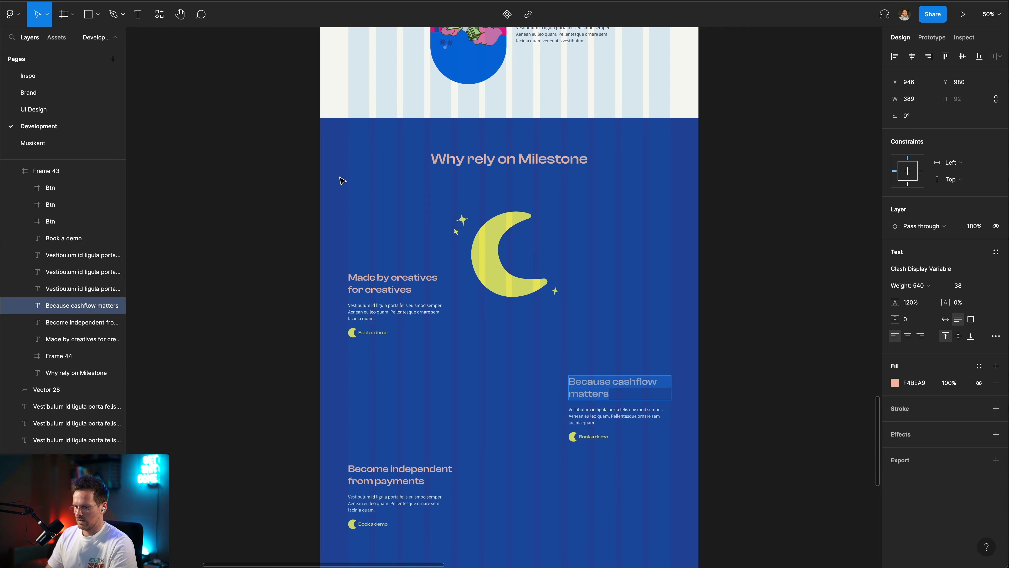
Return to Webflow, finish editing the trust grid, and compare the vertical spacing of its content blocks with the Figma design
key(super+Tab)
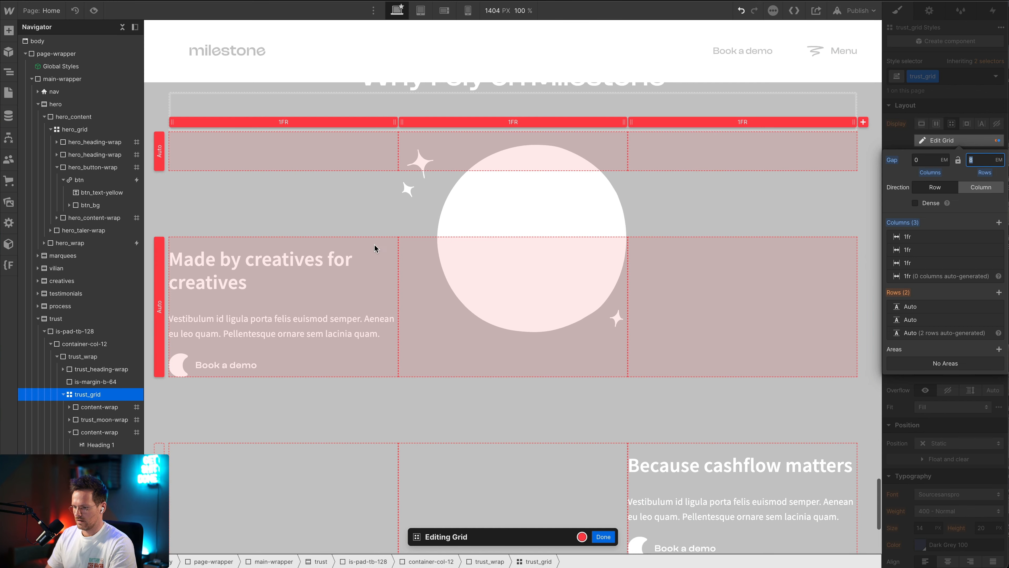
click(603, 536)
scroll(590, 406, down, 6)
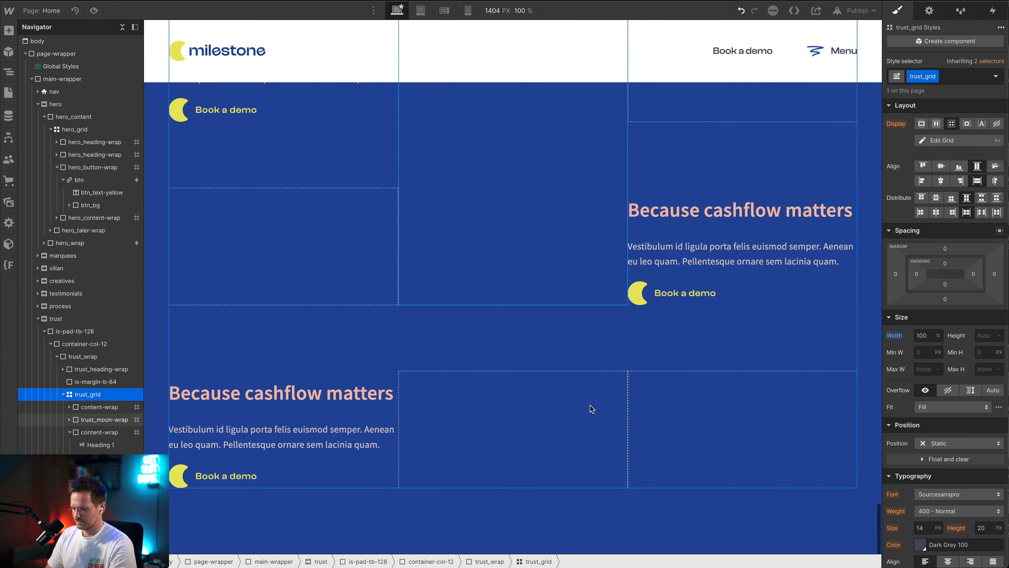
scroll(591, 408, up, 2)
scroll(592, 408, up, 2)
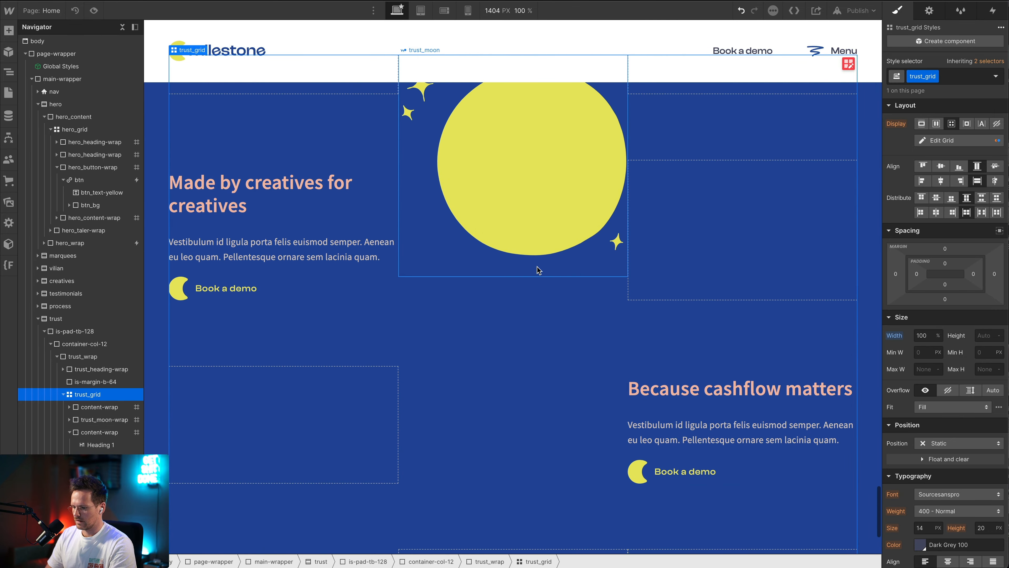
scroll(491, 330, up, 3)
key(super+Tab)
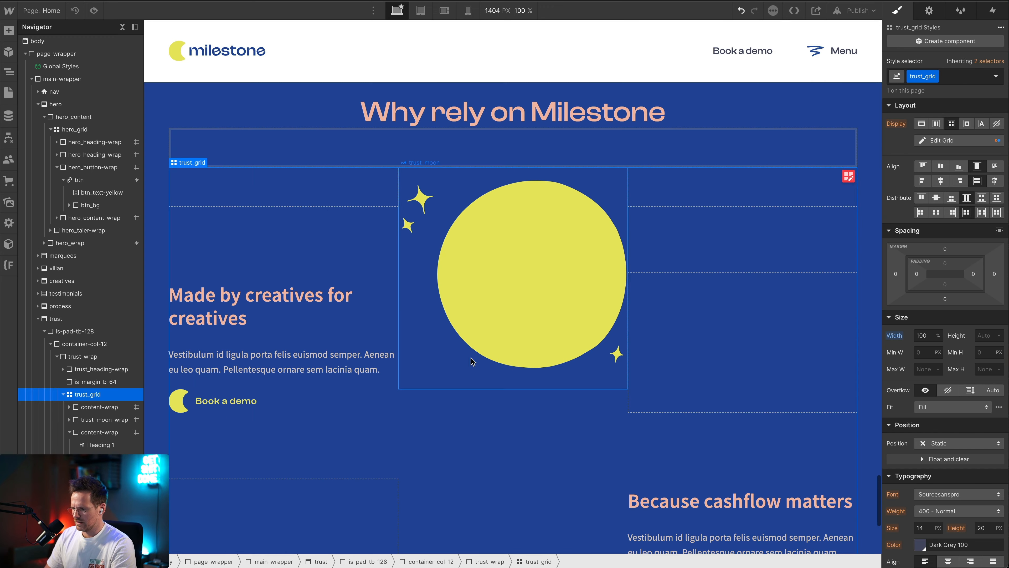
key(super+Tab)
Set the row gap of trust_grid to 10 em and finish editing the grid
click(953, 141)
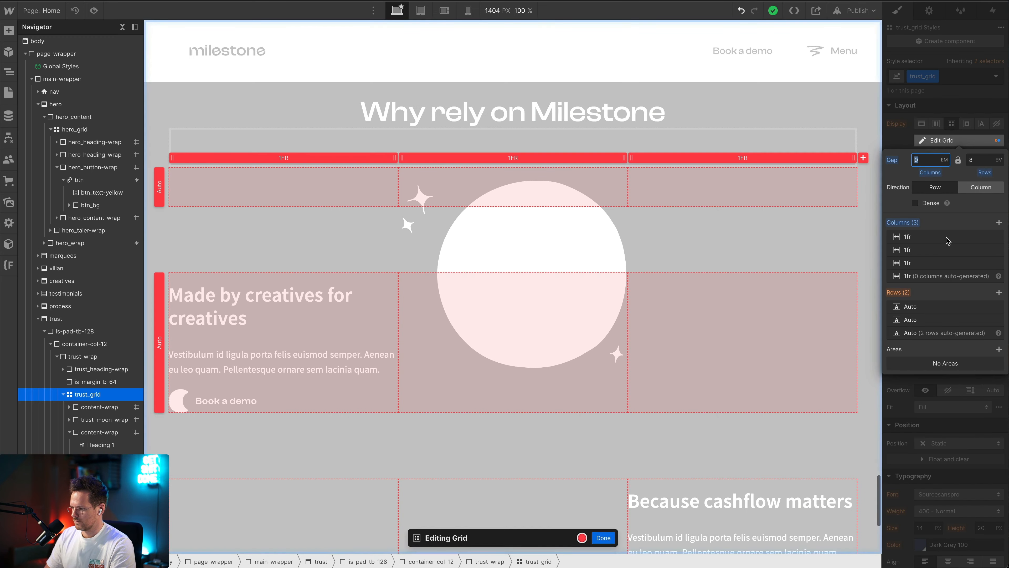
click(980, 160)
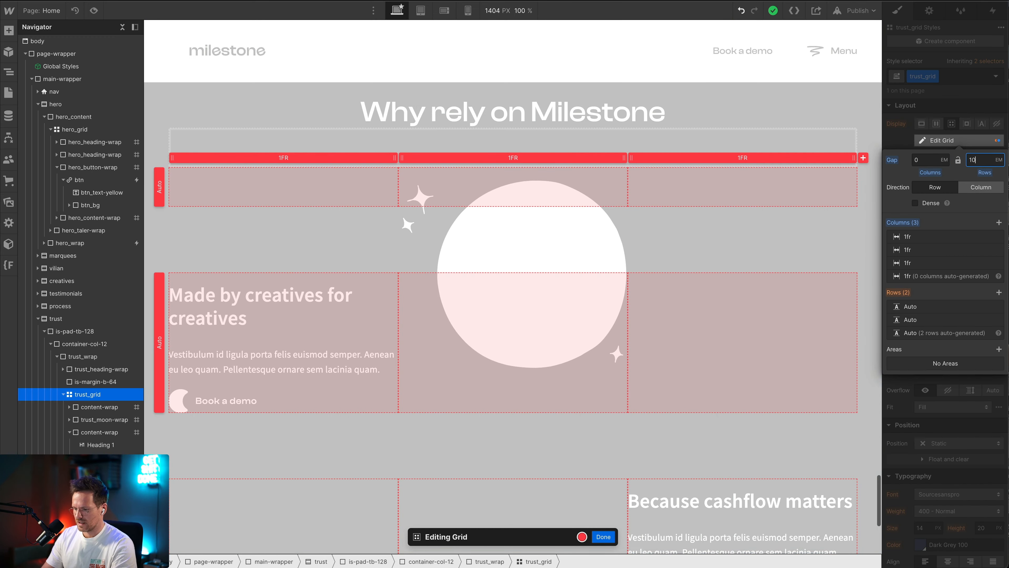
text(10)
key(Return)
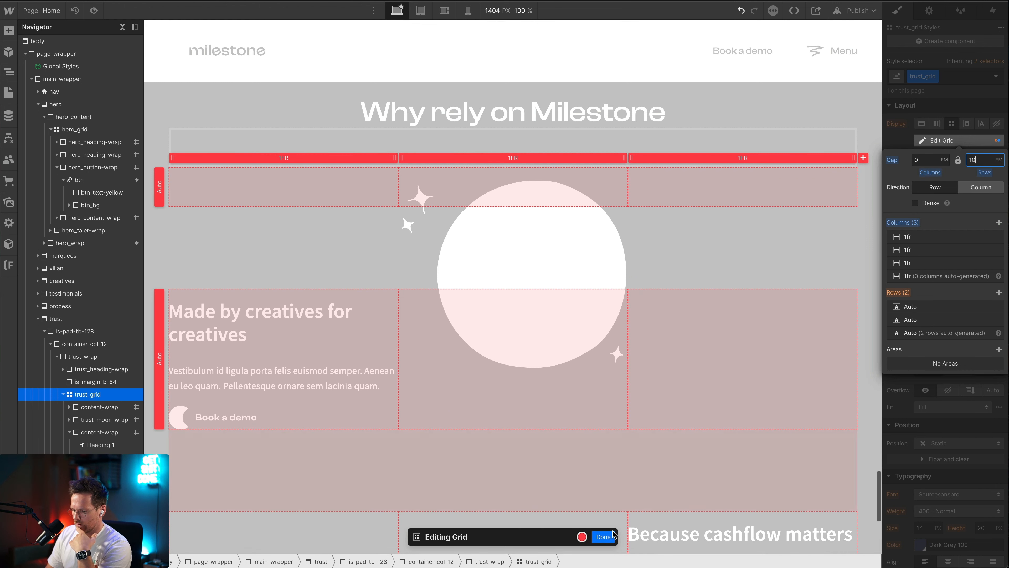
click(614, 535)
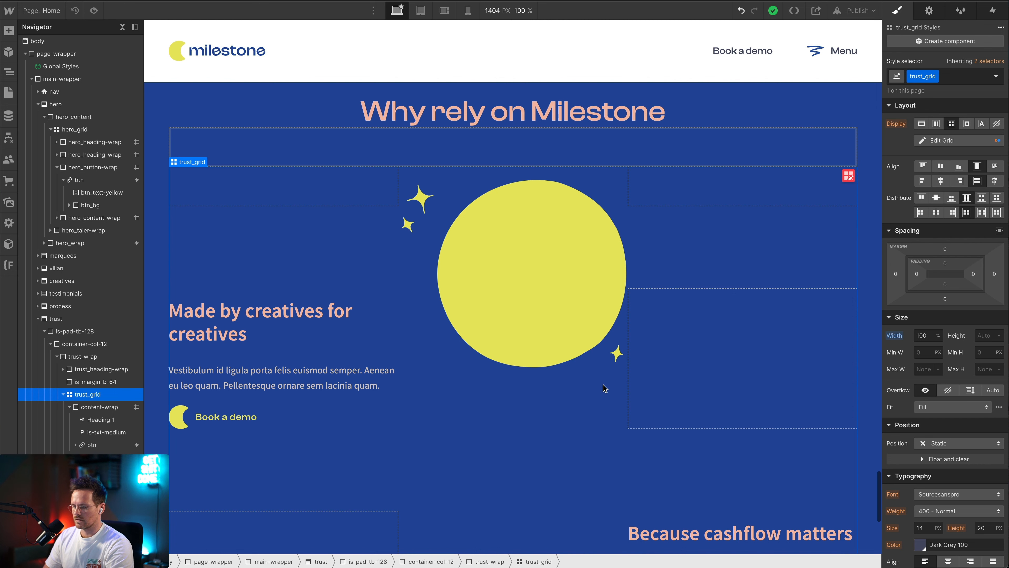
Change the "Made by creatives for creatives" heading to H3 and give it the class is-h3
click(192, 324)
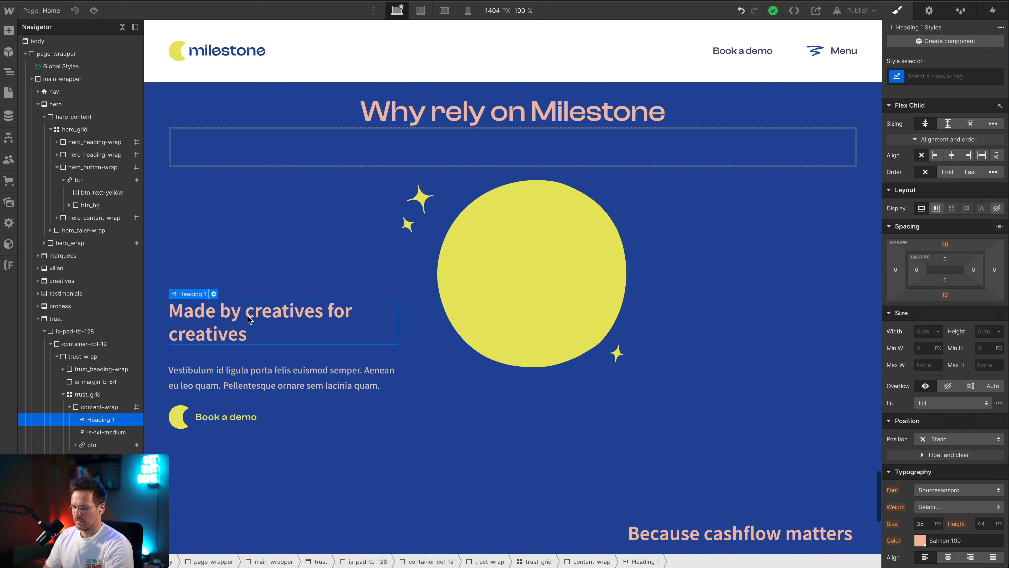
click(214, 294)
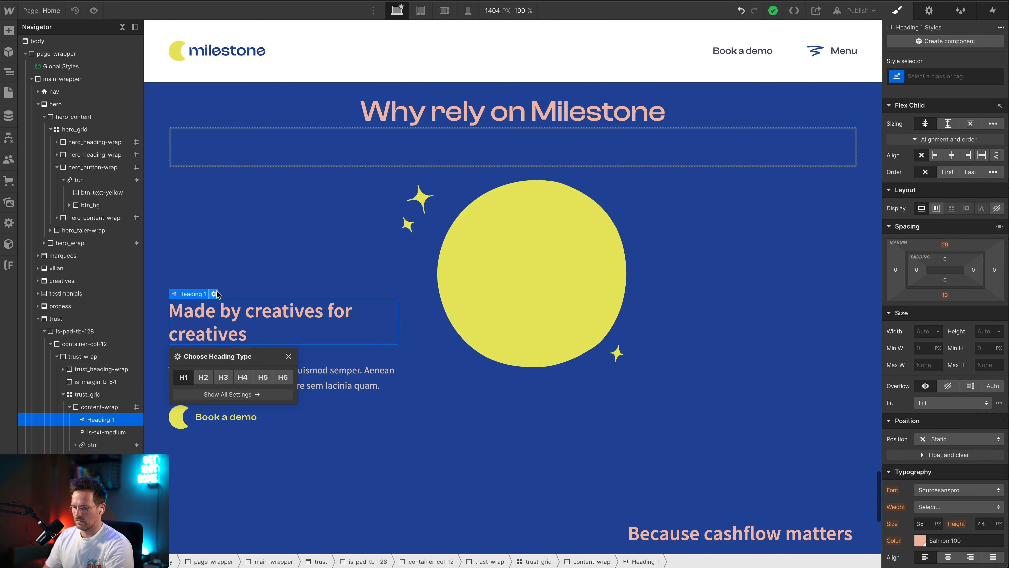
click(223, 378)
scroll(540, 333, down, 3)
click(936, 80)
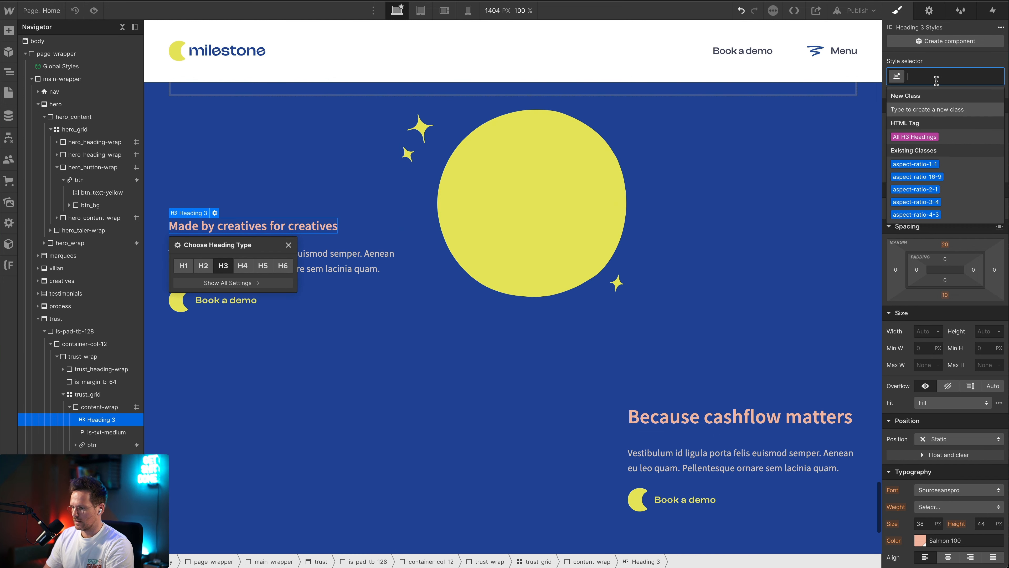
text(is-)
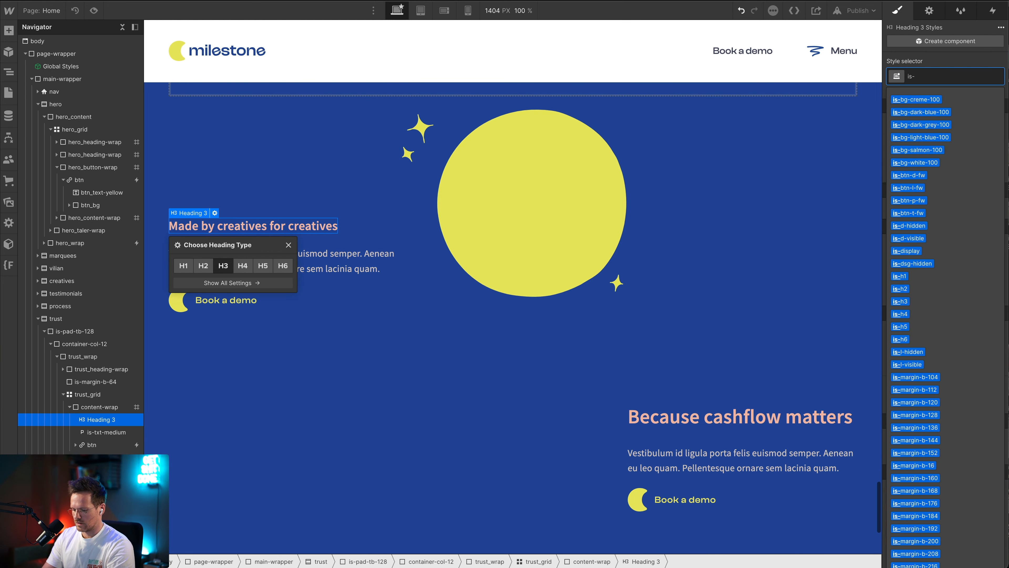
text(h3)
key(Return)
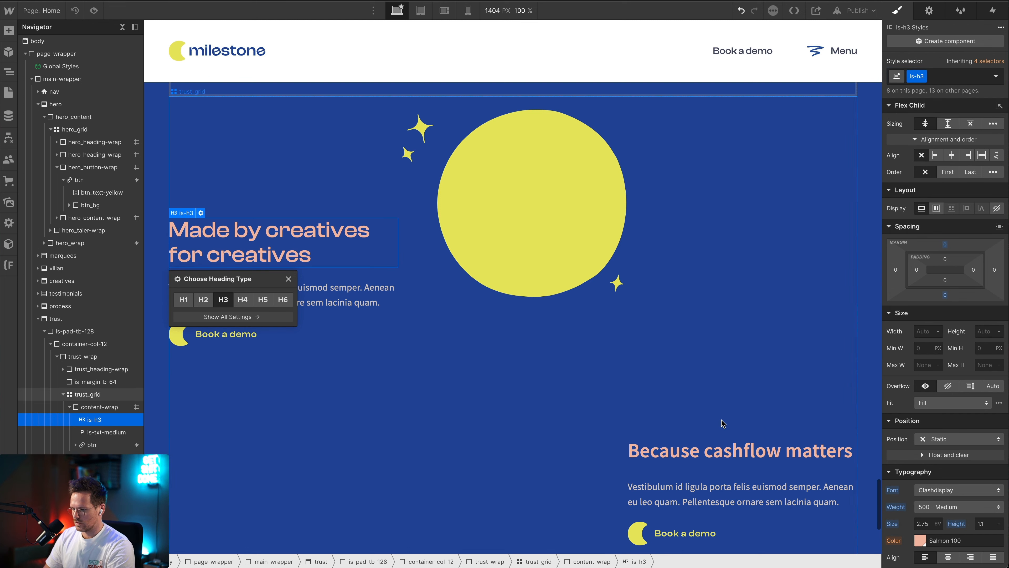
Change the "Because cashflow matters" heading in the third column to H3 and apply the class is-h3
click(690, 445)
click(672, 434)
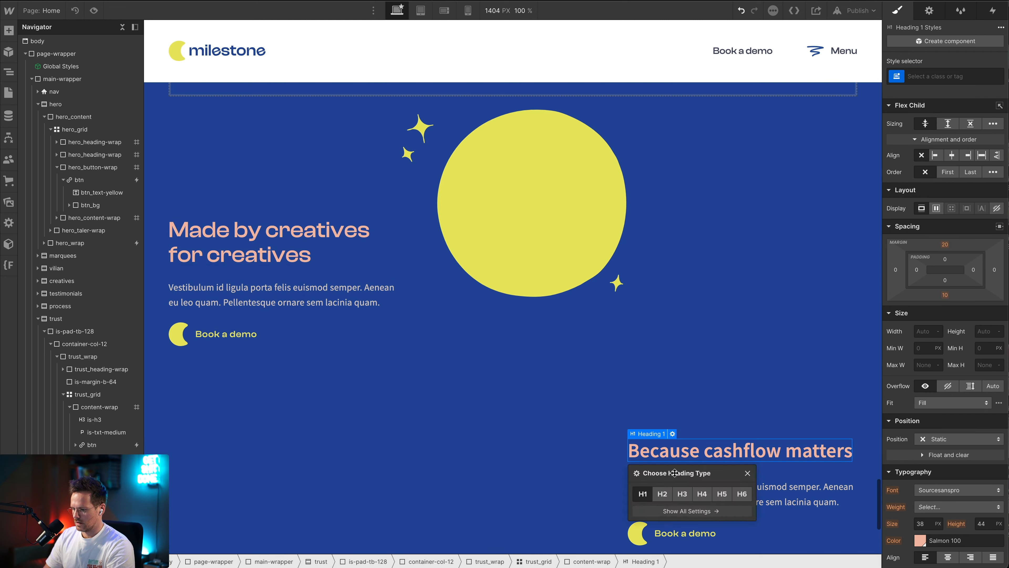
click(682, 493)
key(super+Return)
text(h3)
key(Return)
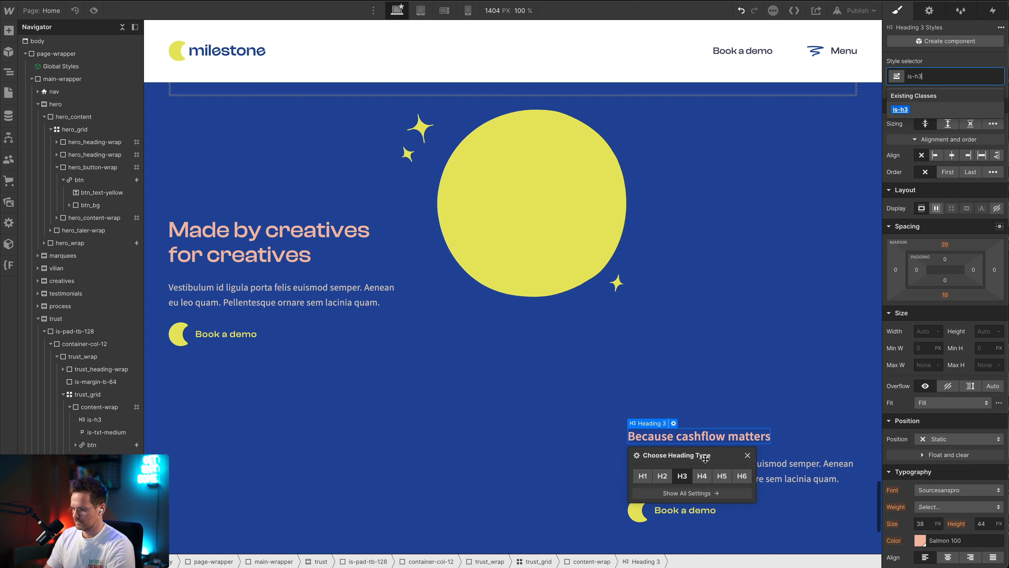
Make the "Because cashflow matters" heading in the first column an H3 with the class is-h3
click(286, 393)
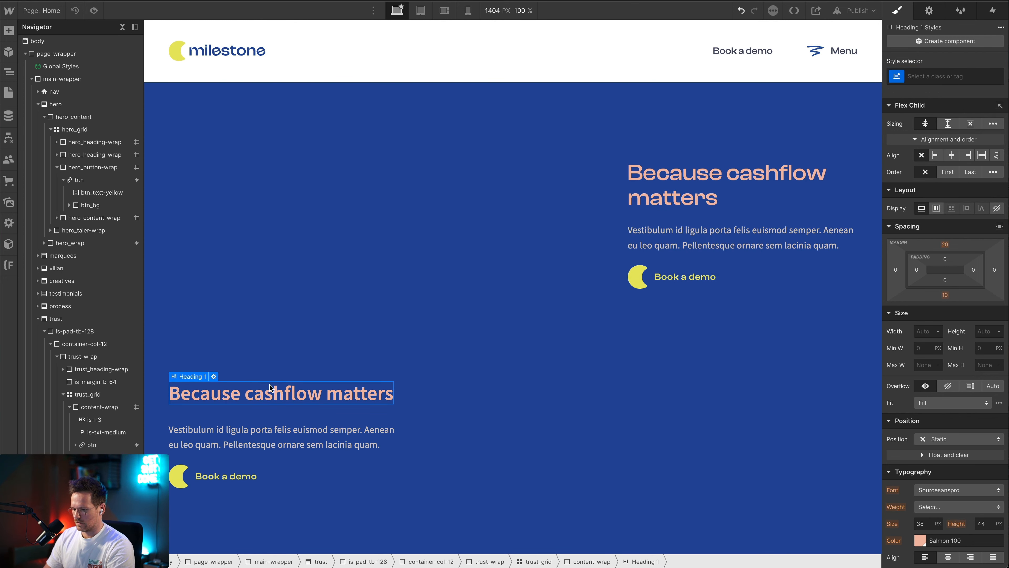
click(213, 376)
click(223, 436)
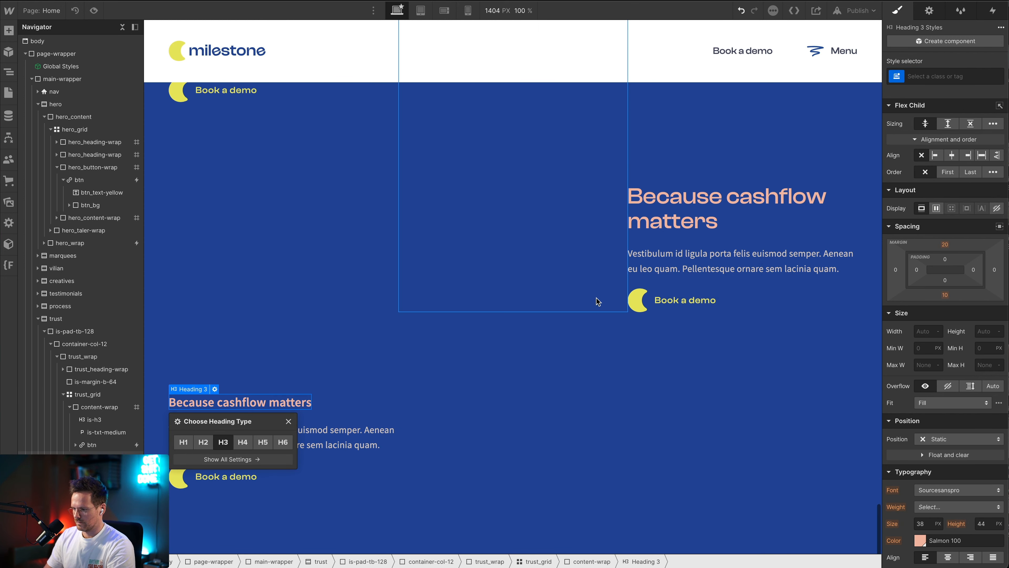
key(super+Return)
text(h3)
key(Return)
Extend trust_moon-wrap in the middle column of the trust grid so it spans from row 1 to row 4
scroll(711, 297, up, 10)
scroll(712, 298, down, 5)
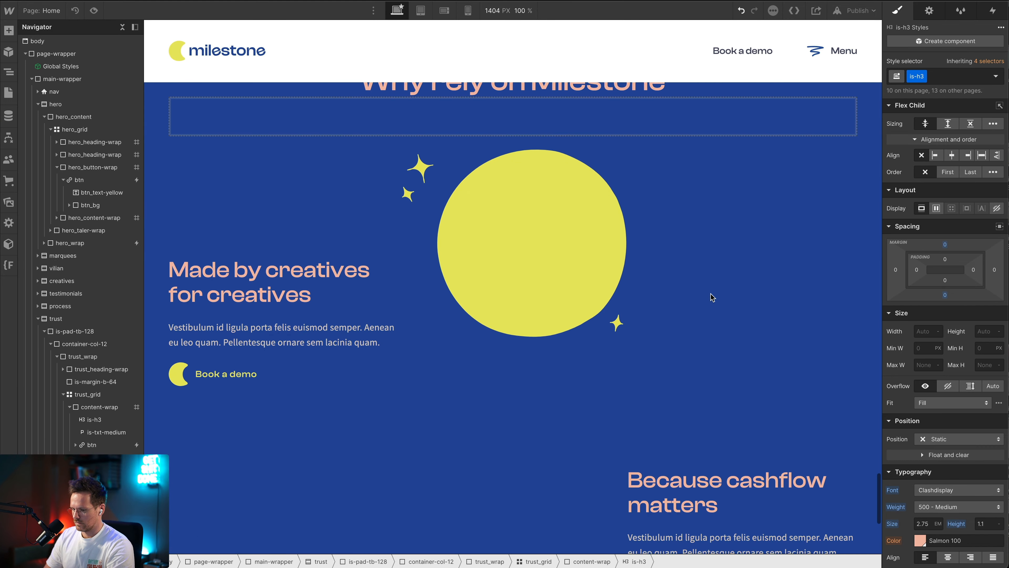
scroll(712, 298, up, 3)
scroll(712, 297, down, 1)
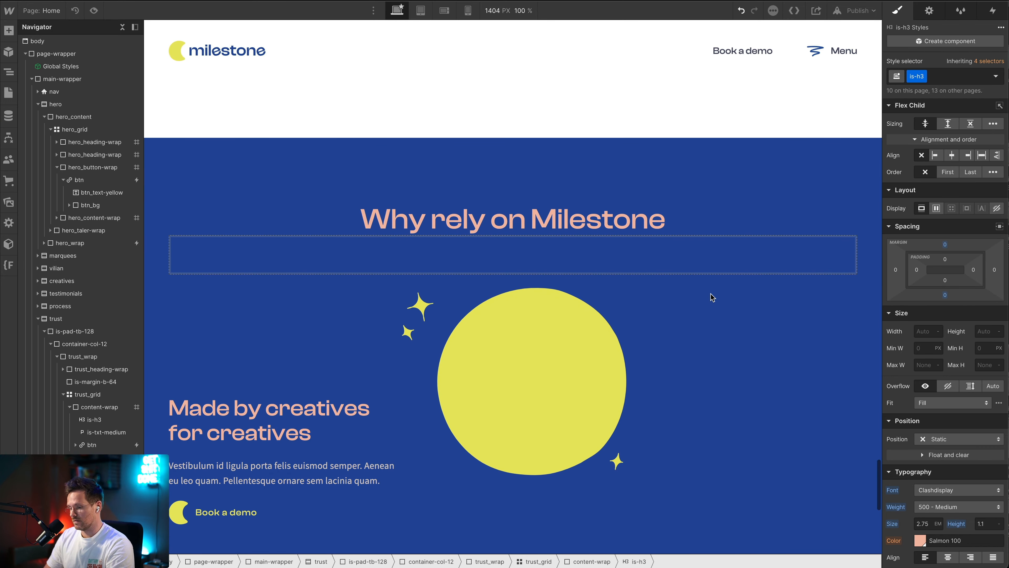
scroll(711, 296, down, 2)
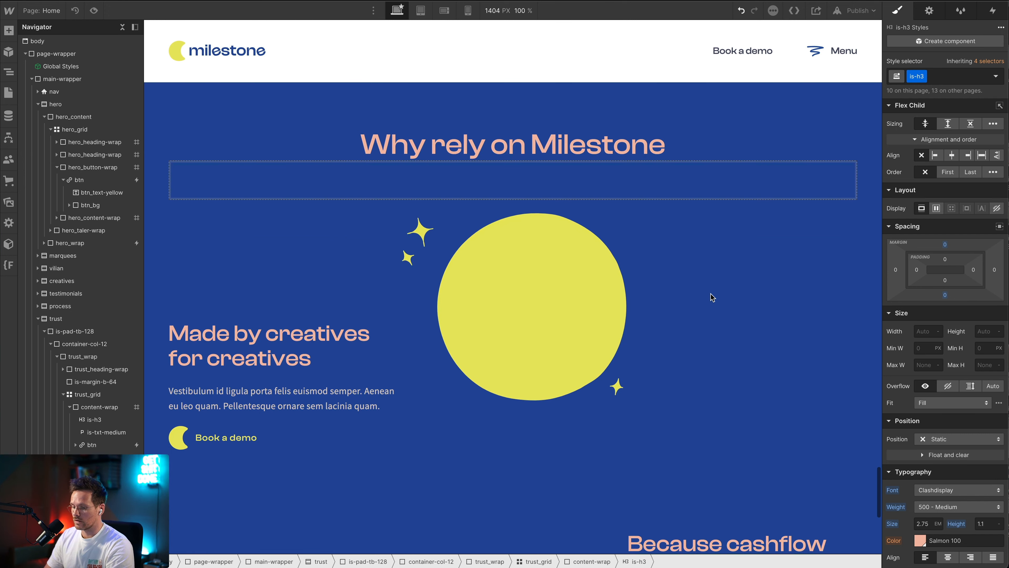
click(422, 395)
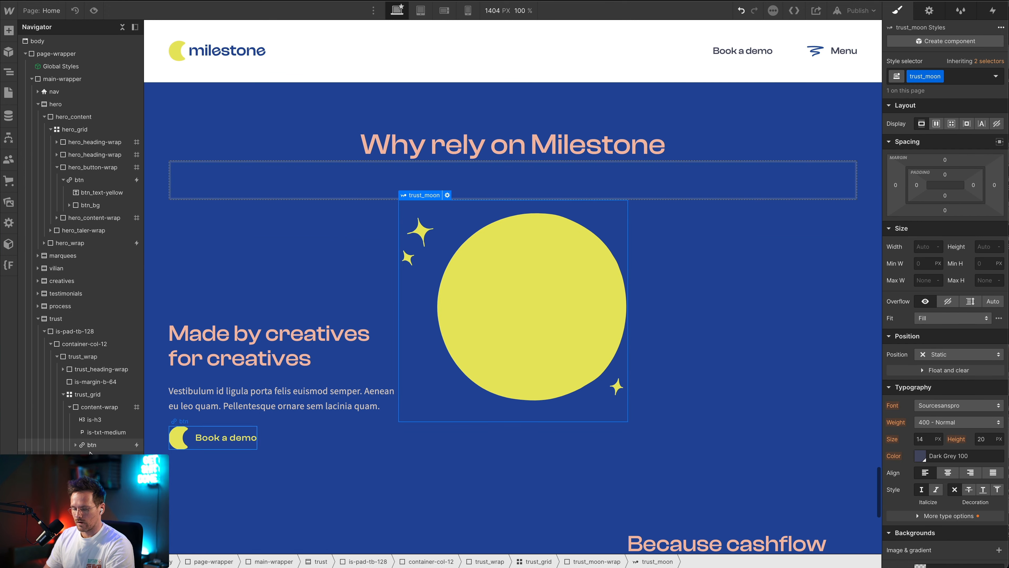
scroll(92, 451, down, 1)
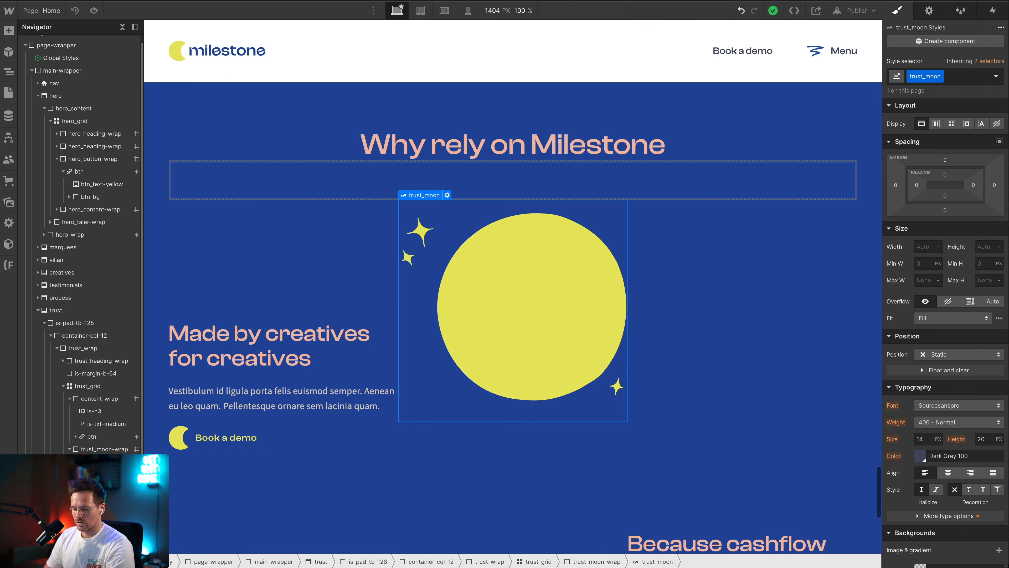
click(91, 449)
scroll(622, 350, down, 8)
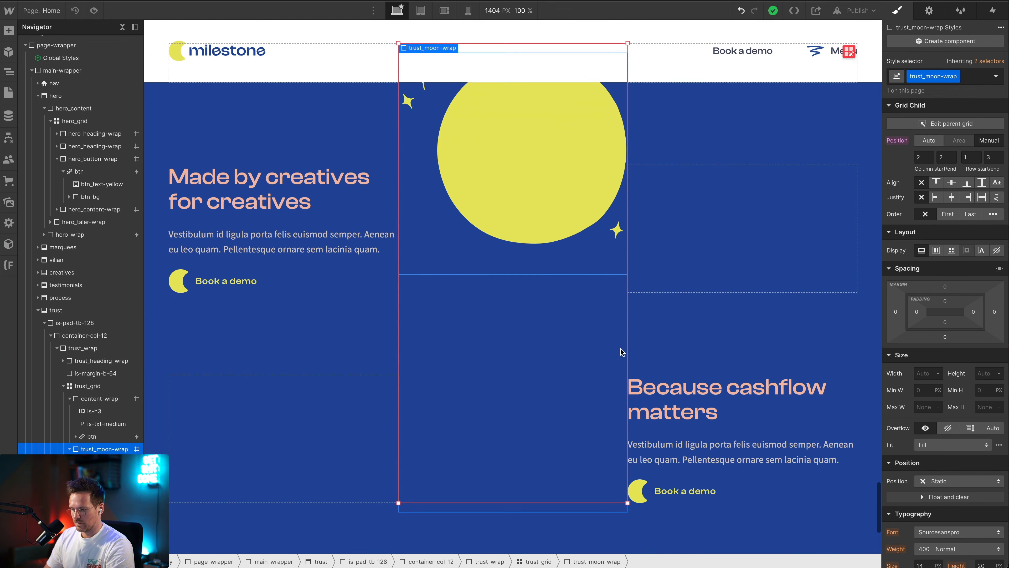
scroll(621, 350, up, 2)
scroll(620, 352, down, 3)
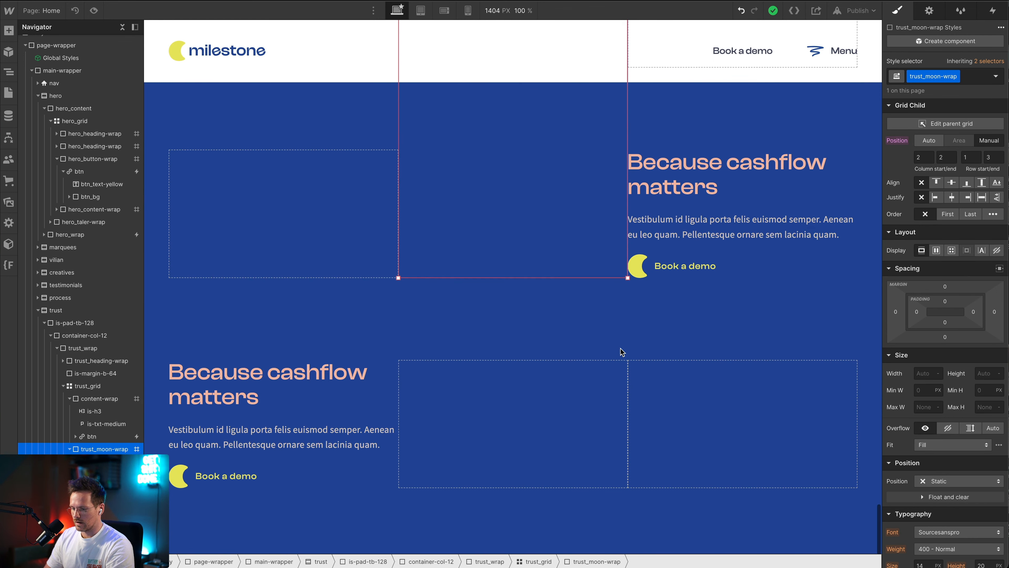
scroll(509, 152, up, 5)
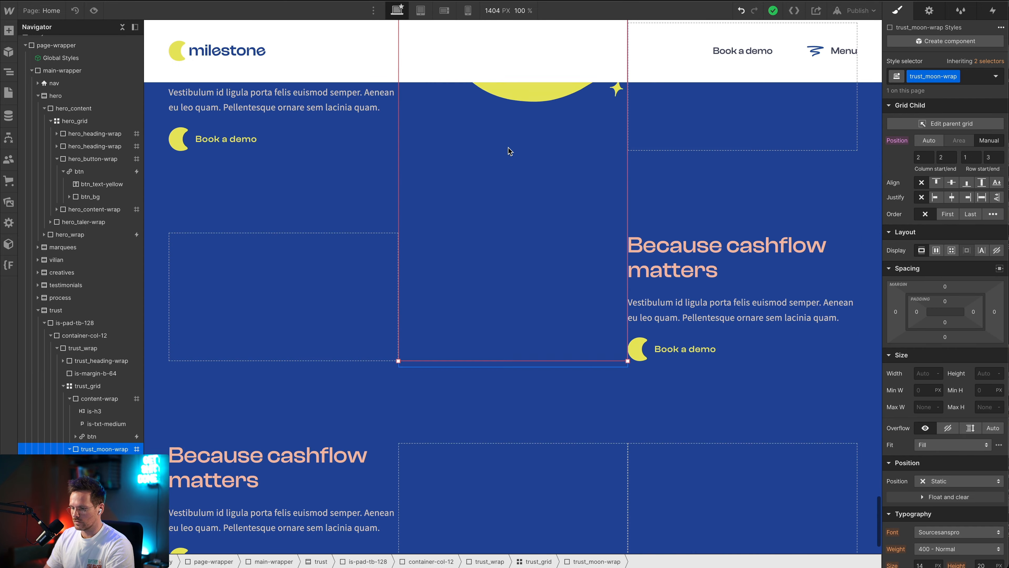
scroll(509, 152, down, 4)
drag(519, 345, 503, 486)
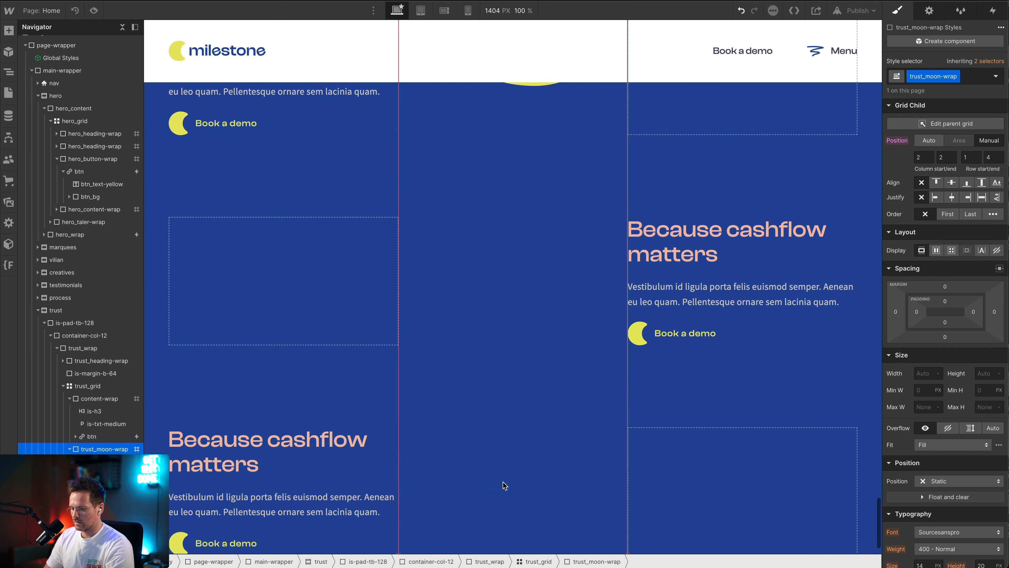
scroll(504, 485, down, 2)
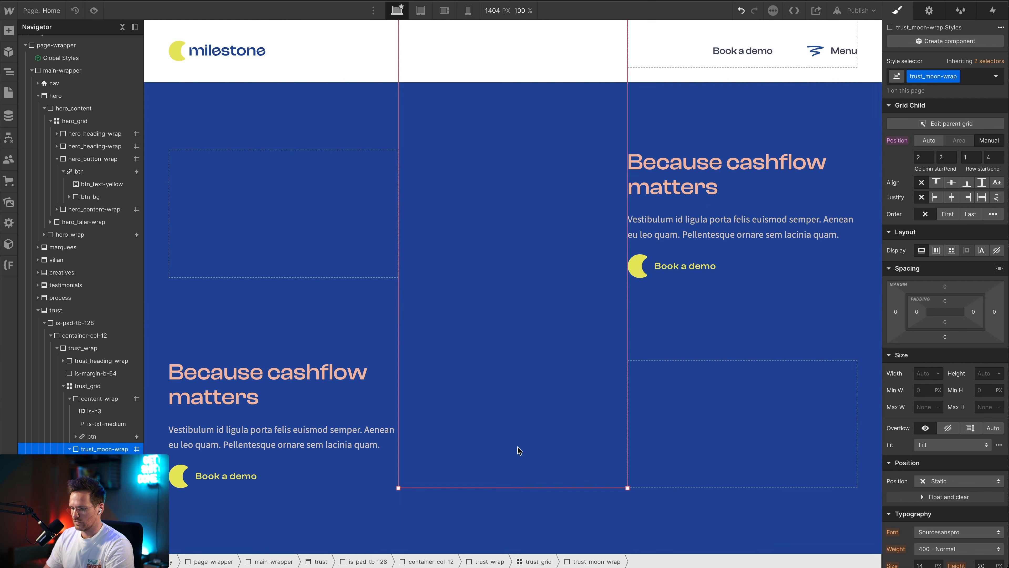
Add a "While scrolling in view" element trigger to trust_moon-wrap with the action "Play scroll animation"
scroll(528, 359, up, 10)
scroll(528, 360, down, 9)
scroll(529, 360, up, 8)
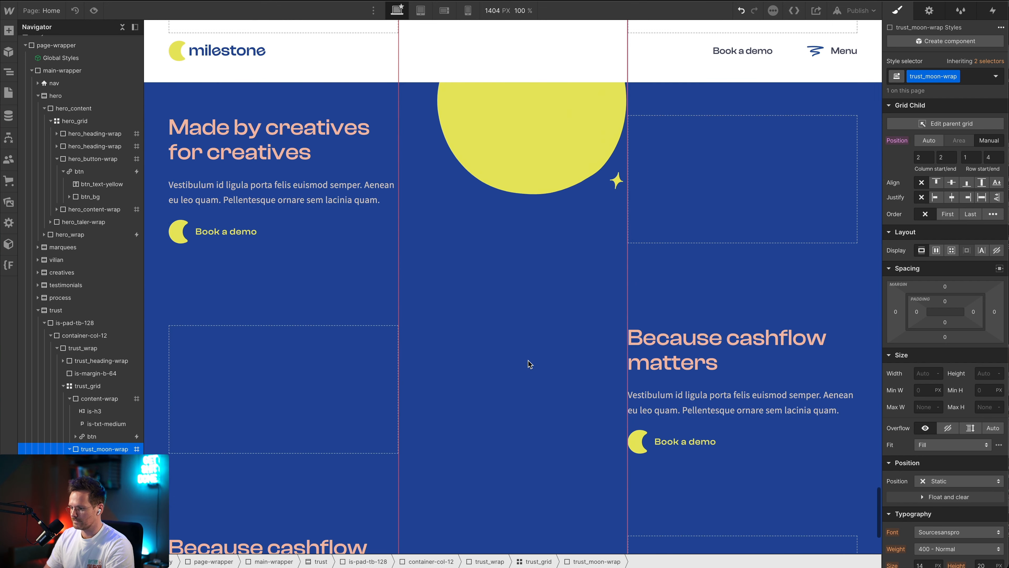
click(991, 12)
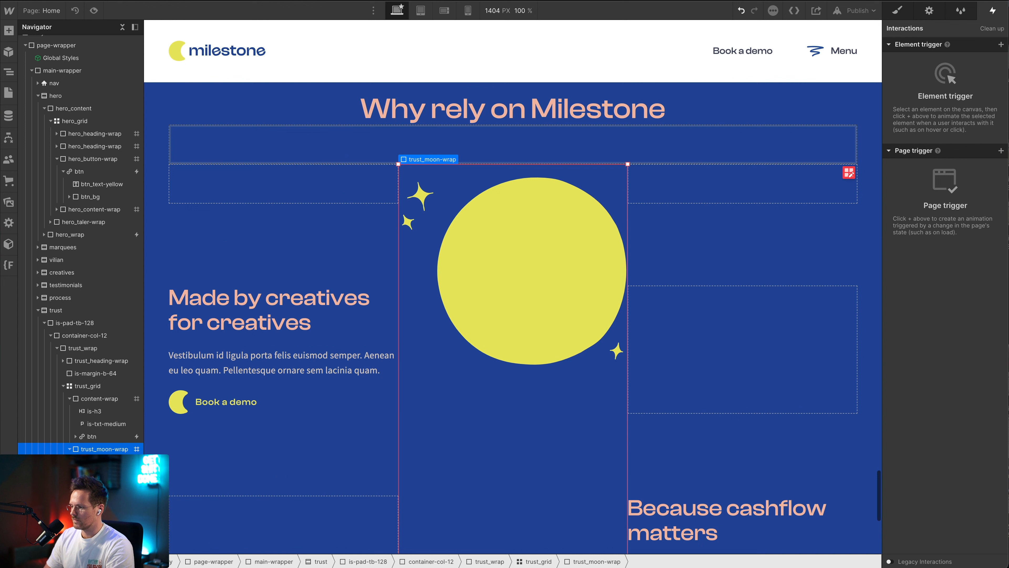
click(1000, 44)
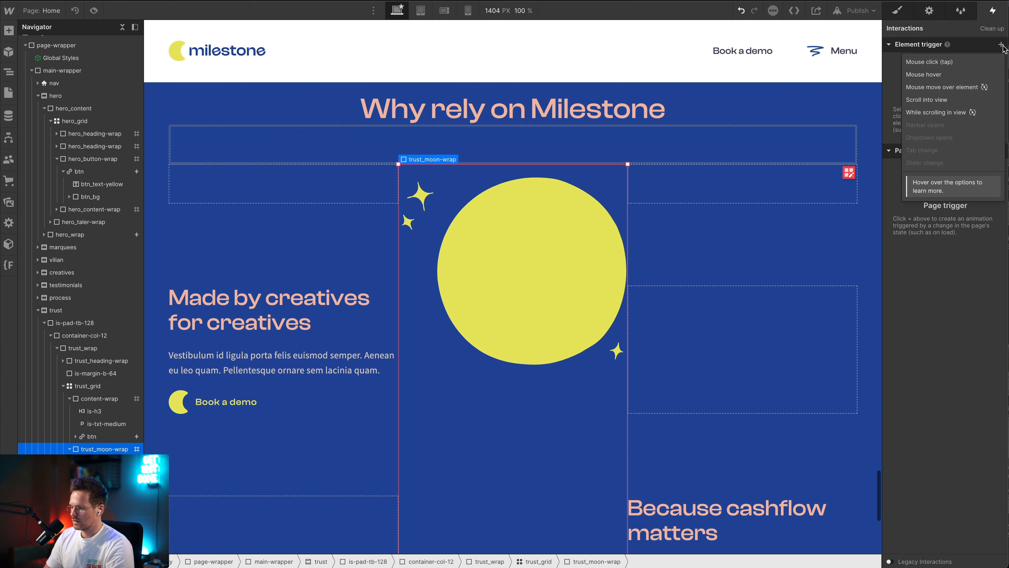
click(933, 112)
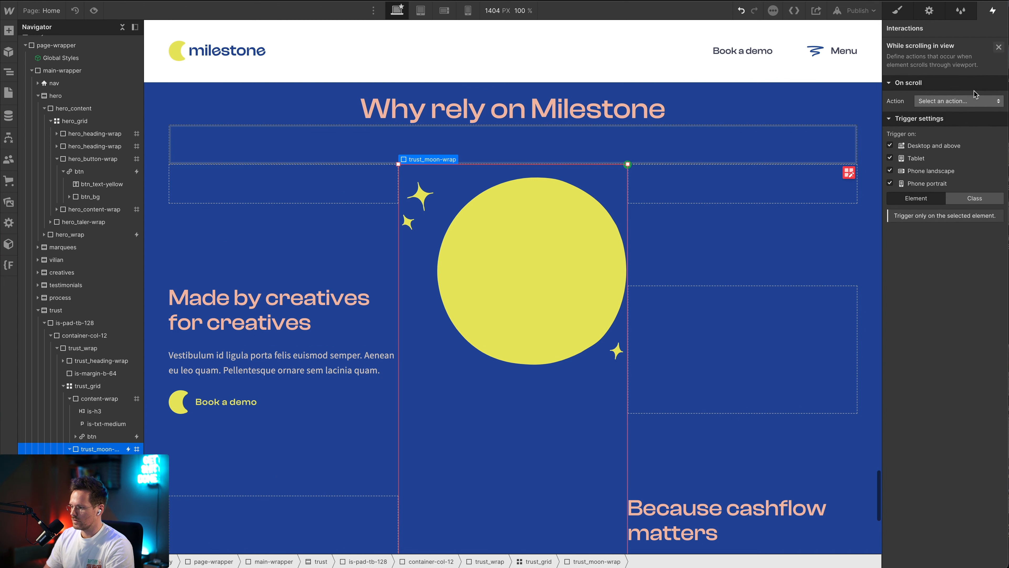
click(944, 104)
click(930, 126)
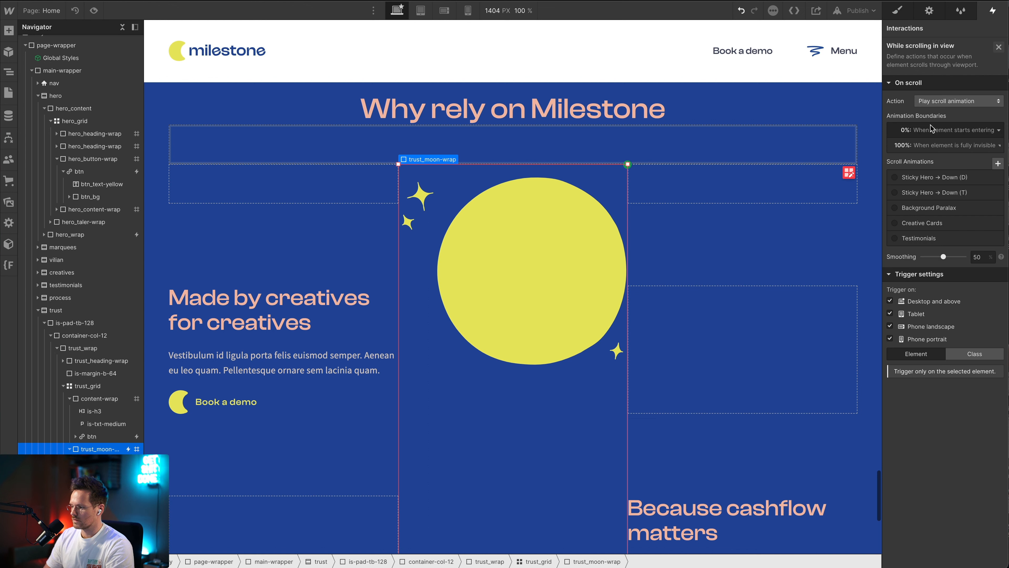
Create a new scroll animation for trust_moon-wrap and name it "Trust Moon"
click(997, 164)
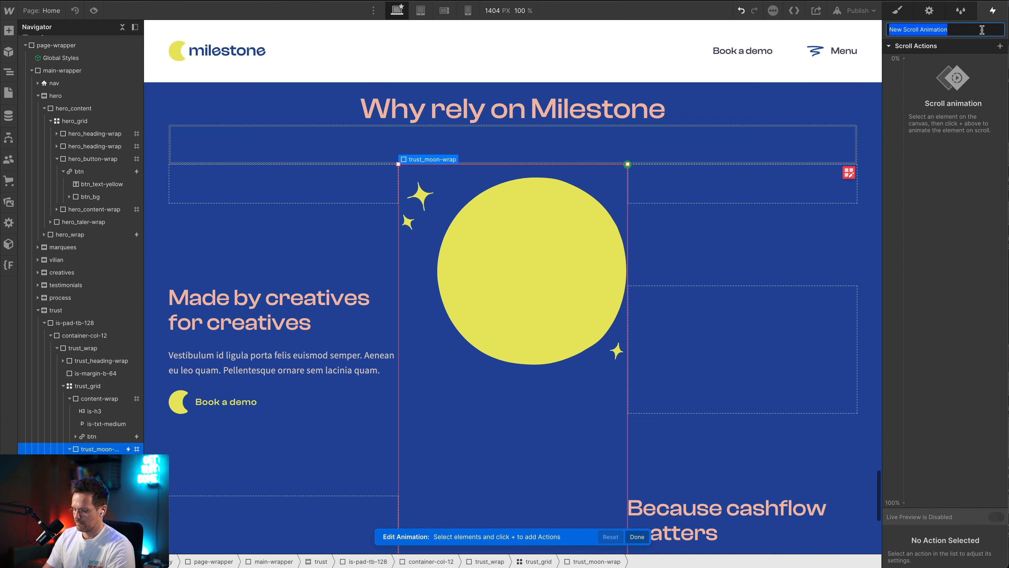
text(Trust M)
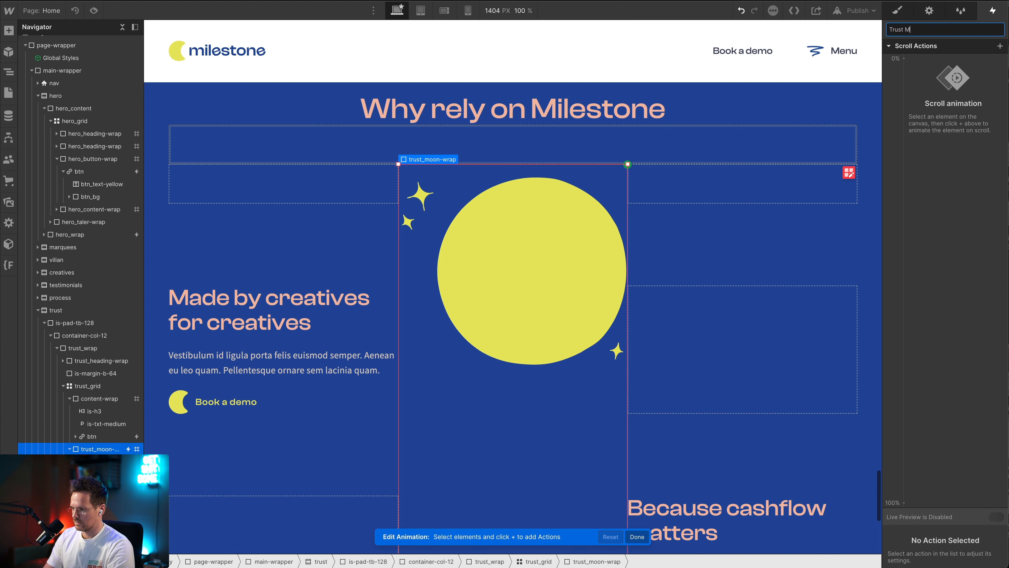
text(oon)
key(Return)
Add Lottie scroll actions for the trust_moon element at the 0% and 100% keyframes of the animation
click(1000, 46)
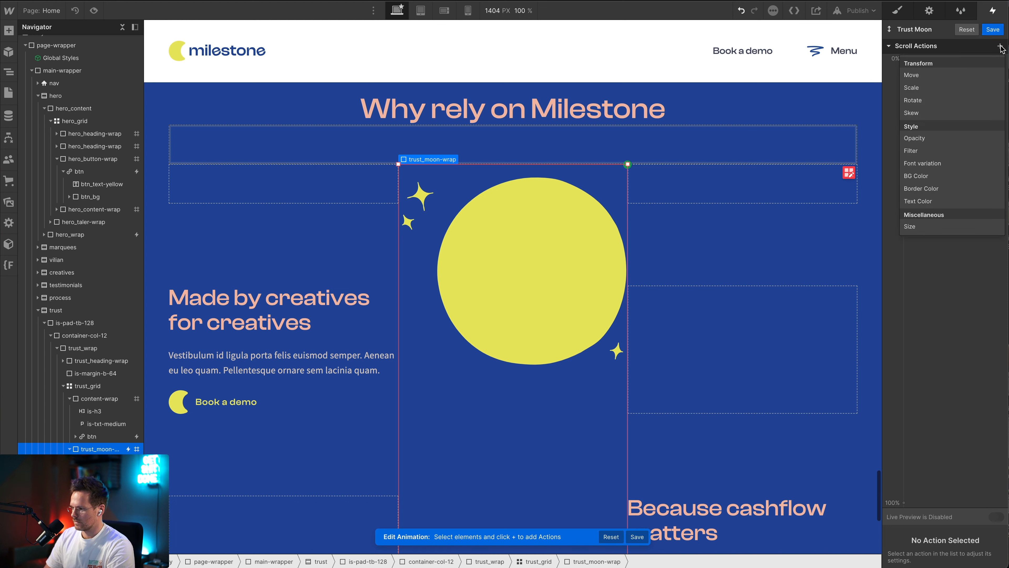
click(501, 323)
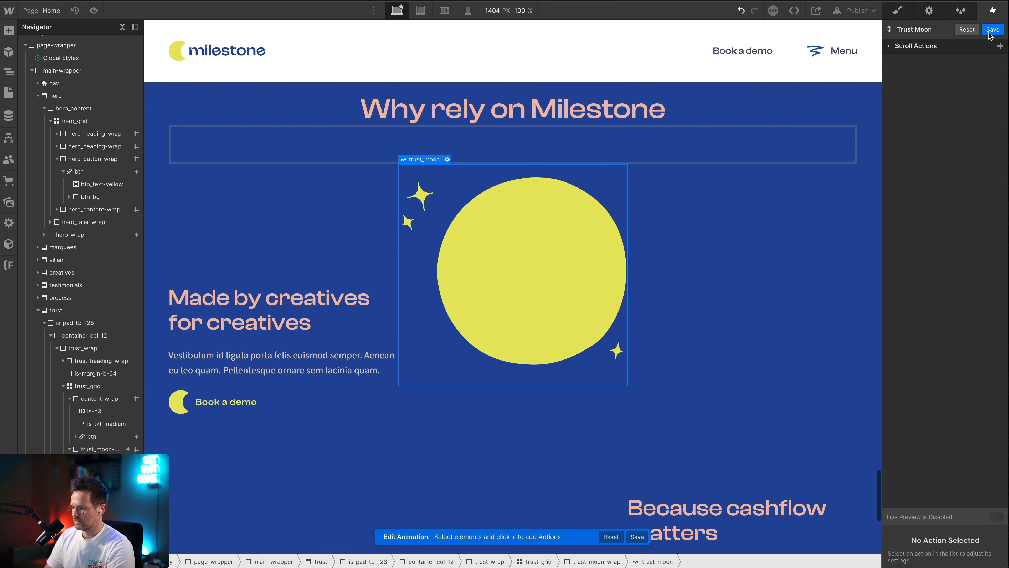
click(1000, 46)
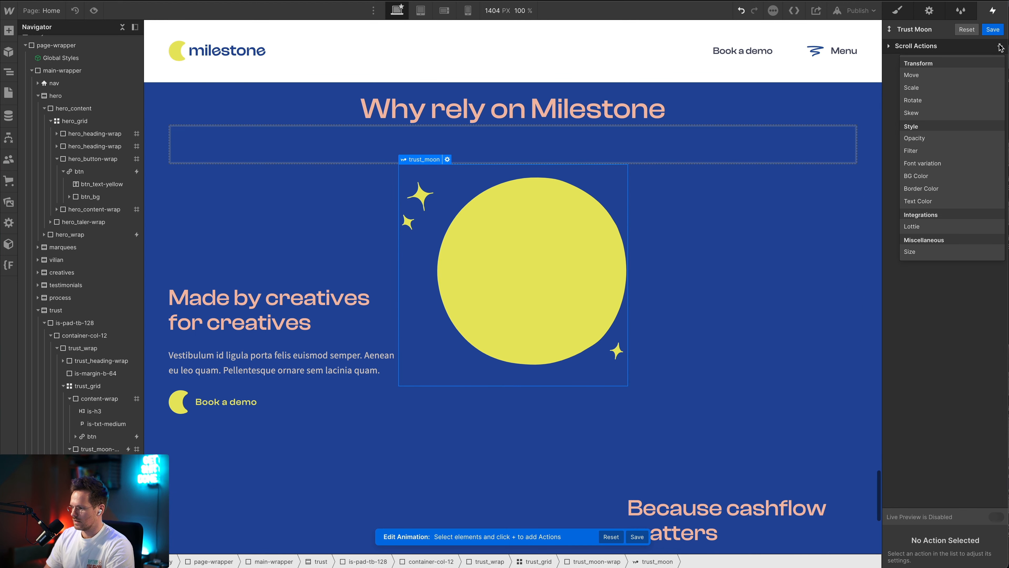
click(924, 227)
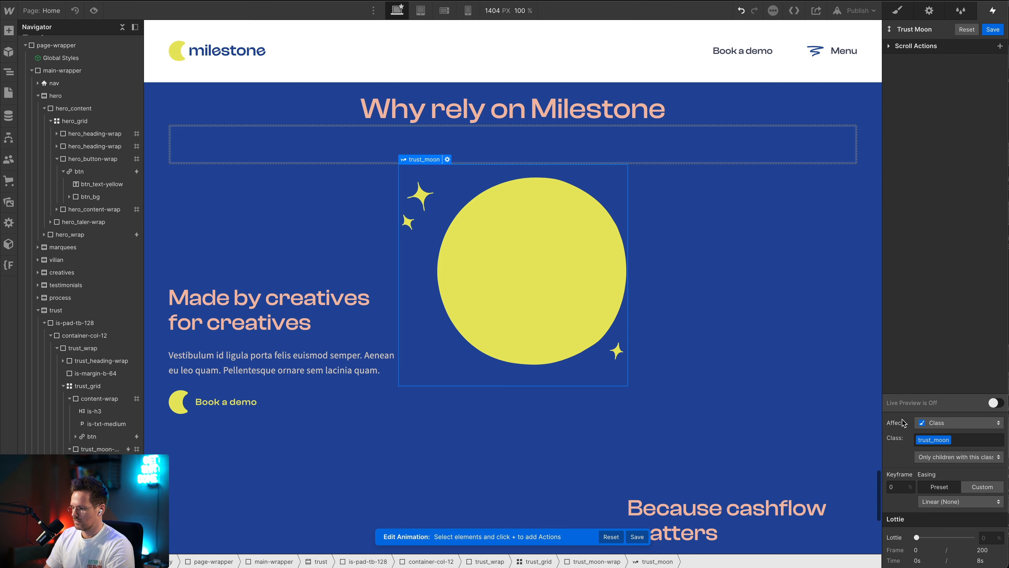
click(1001, 47)
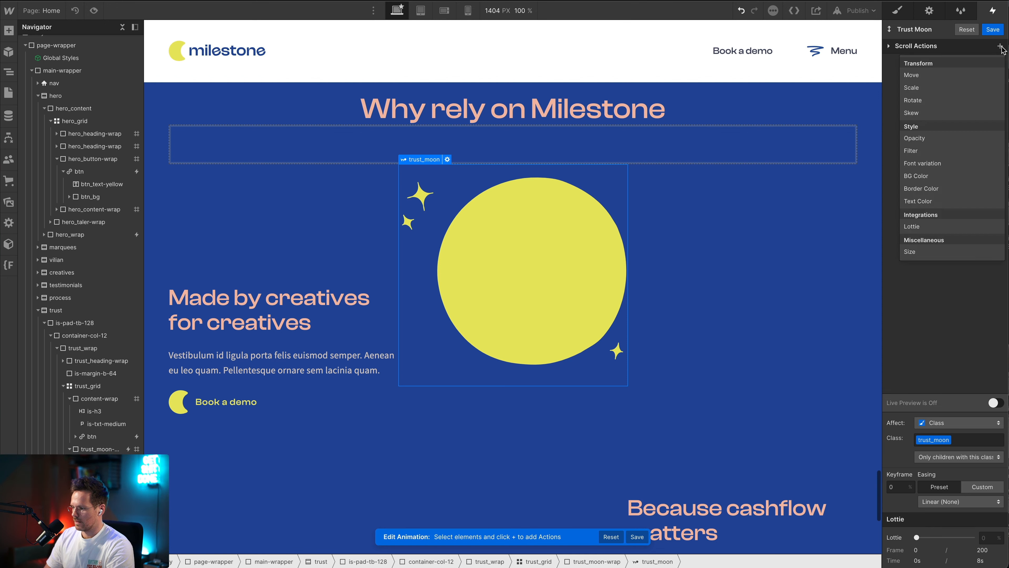
click(916, 227)
click(887, 46)
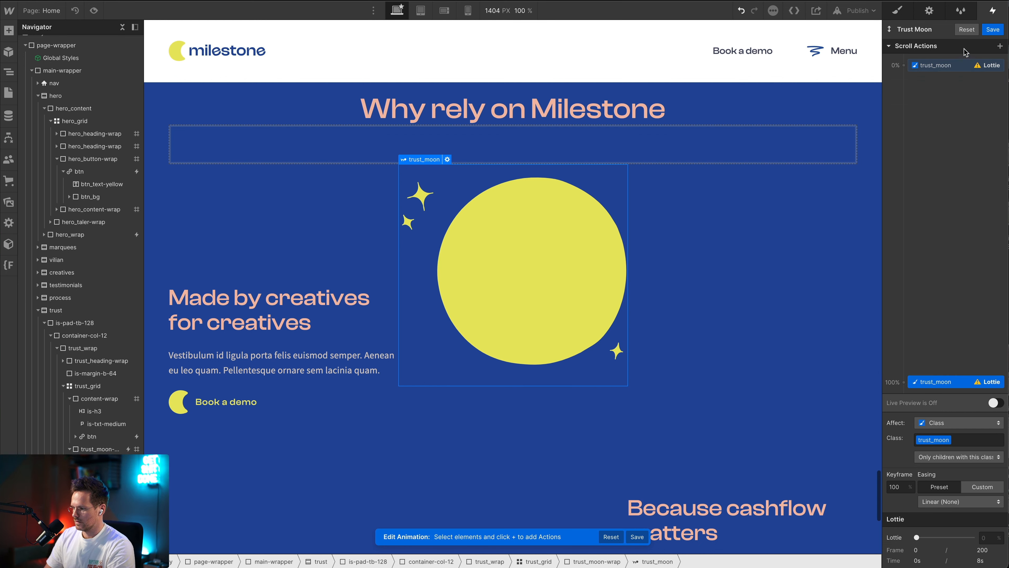
Set the trust_moon Lottie progress to 0% at the 0% keyframe and to 100% at the 100% keyframe
click(963, 66)
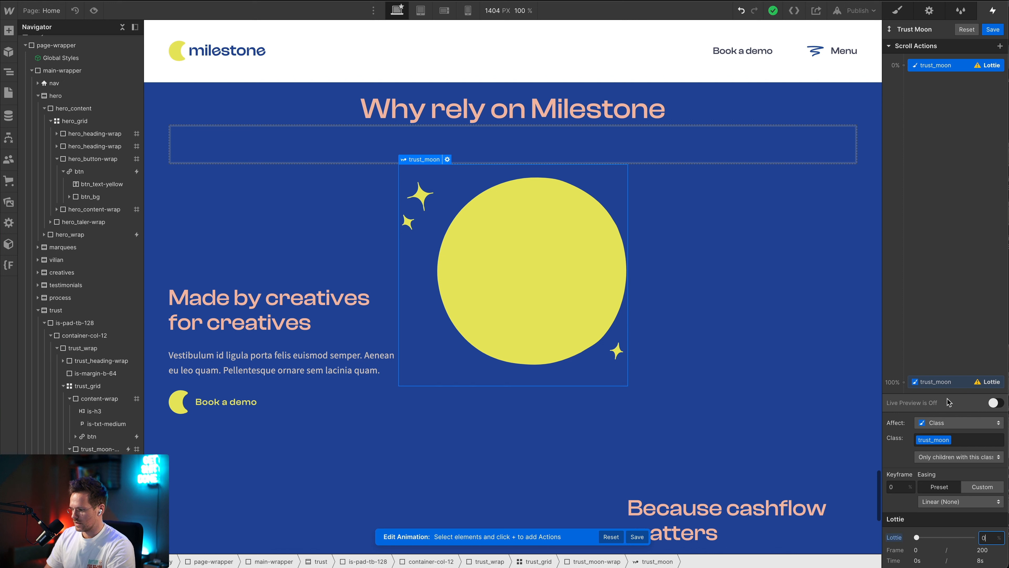
click(936, 381)
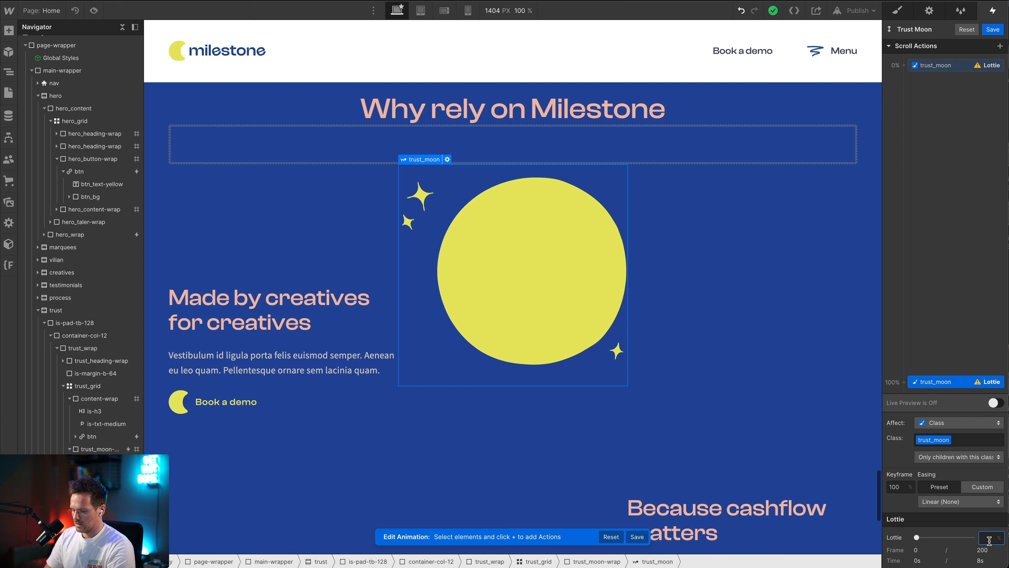
text(100)
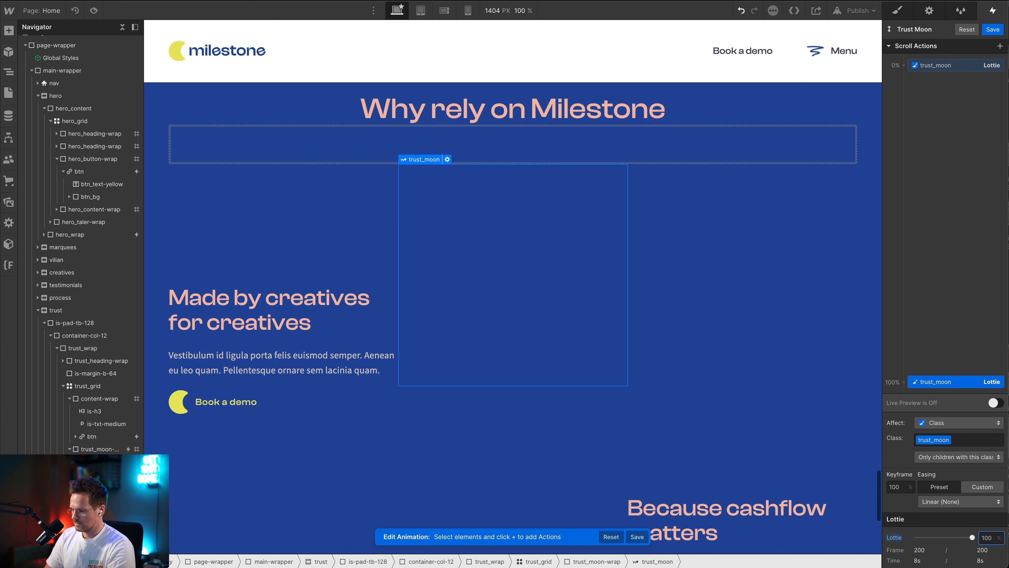
Preview the page and examine how the moon animates while the trust section passes through the viewport
click(93, 11)
scroll(237, 247, up, 15)
scroll(255, 291, down, 8)
scroll(256, 293, down, 10)
scroll(256, 293, up, 14)
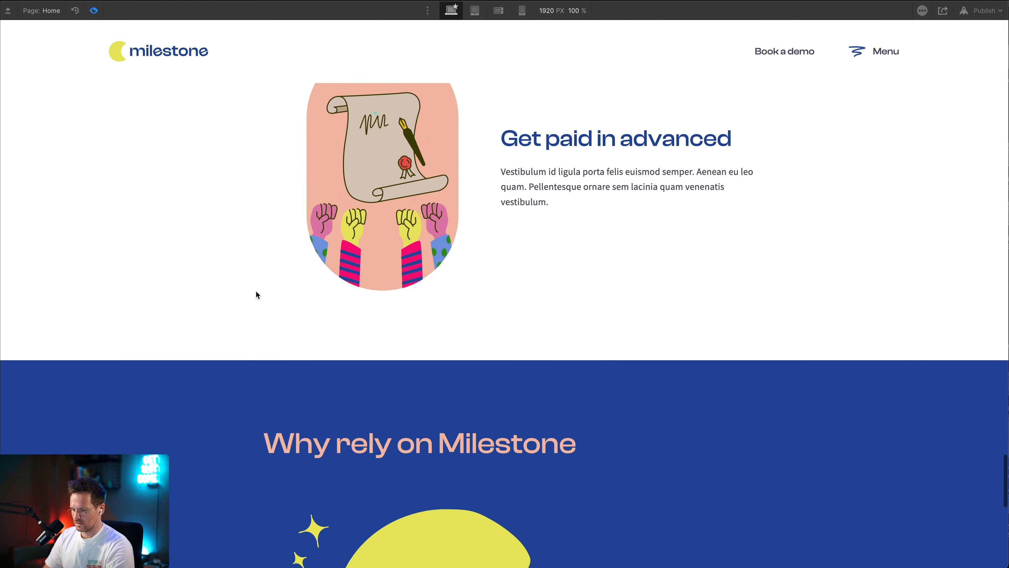
scroll(256, 294, down, 15)
scroll(257, 294, up, 14)
scroll(256, 294, down, 9)
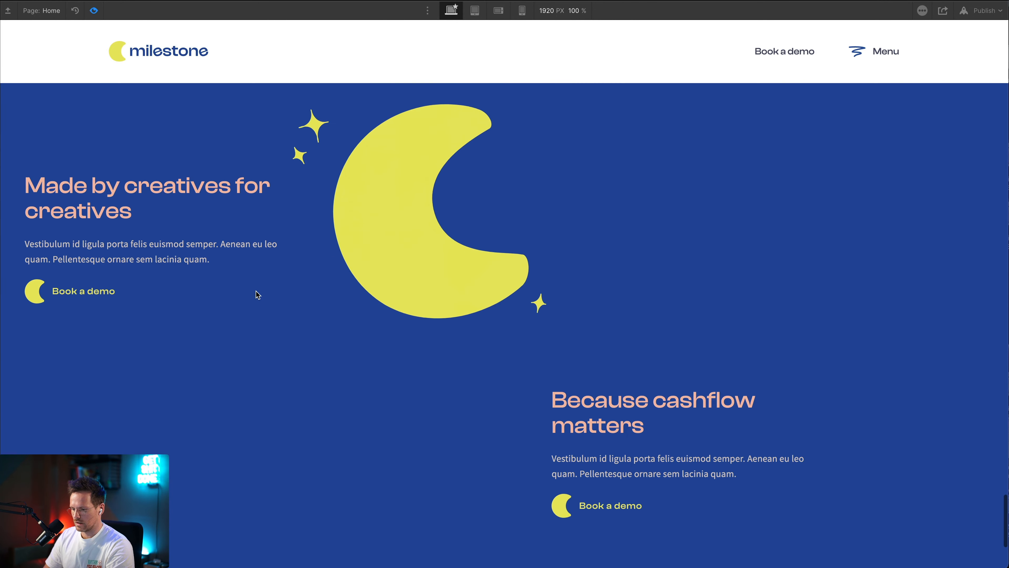
scroll(258, 294, down, 3)
key(super+shift+p)
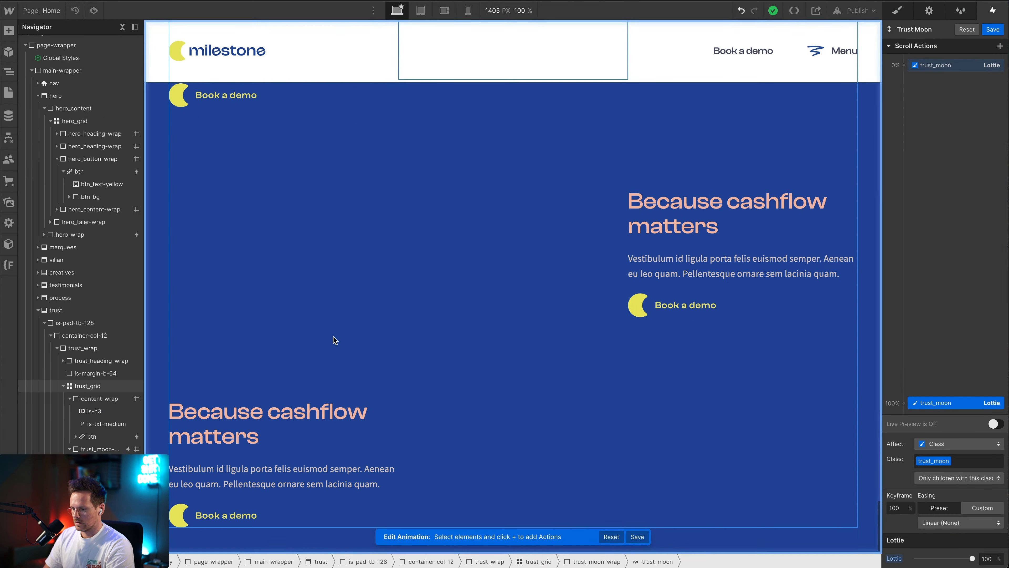
scroll(333, 341, up, 8)
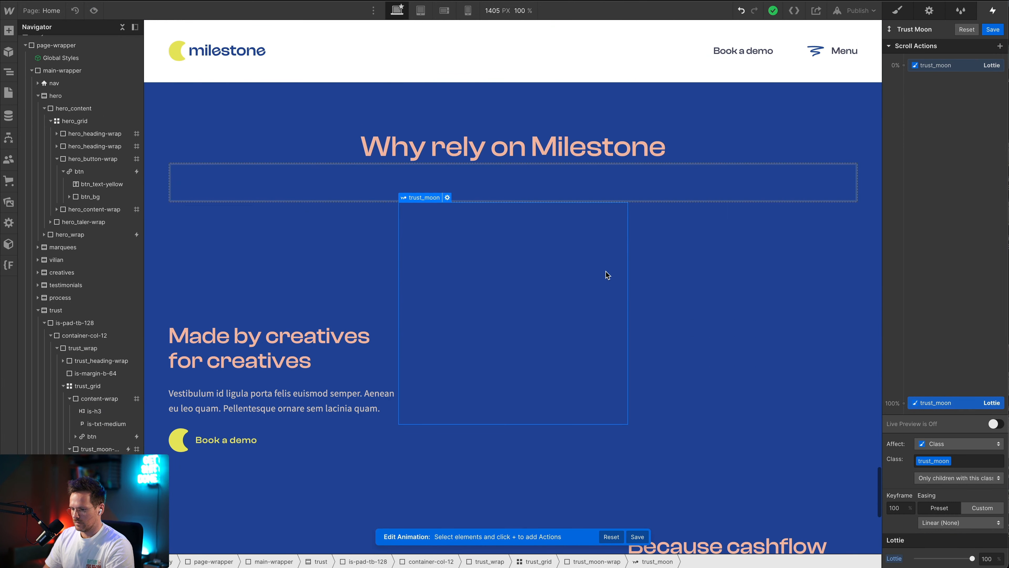
Save the Trust Moon animation and make the trust_moon Lottie sticky with a top offset of 0 px
click(993, 29)
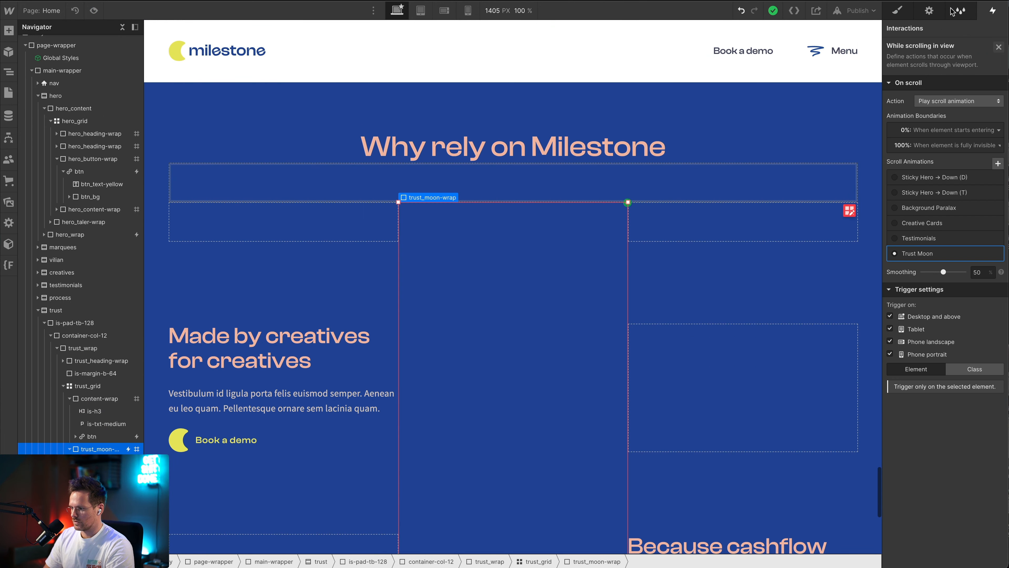
click(896, 9)
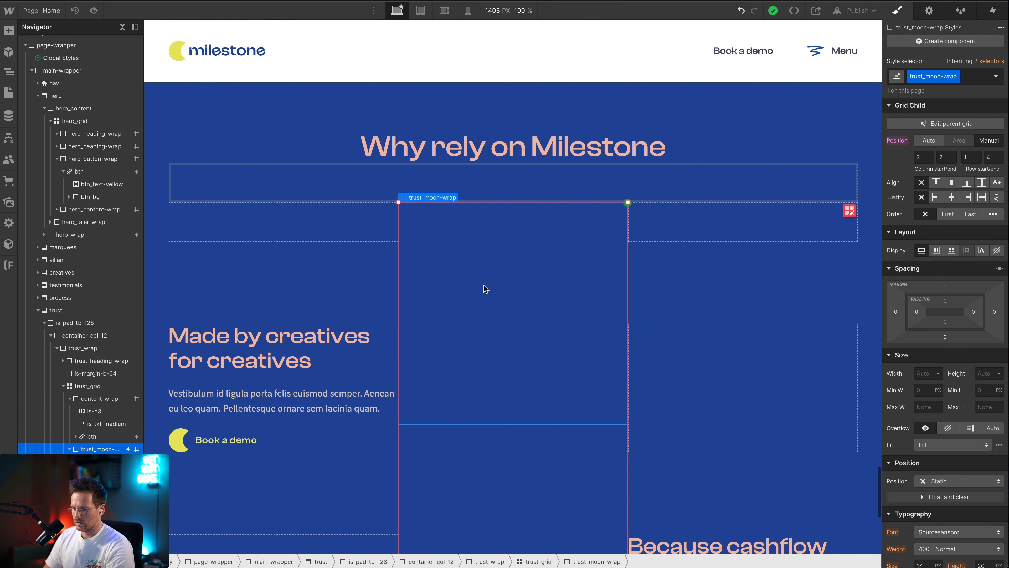
click(520, 326)
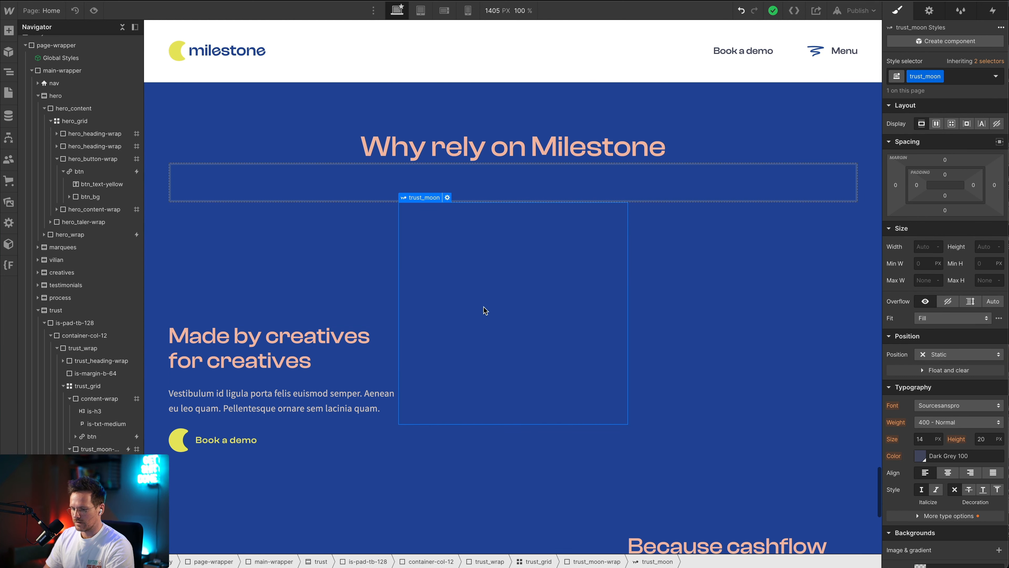
click(950, 355)
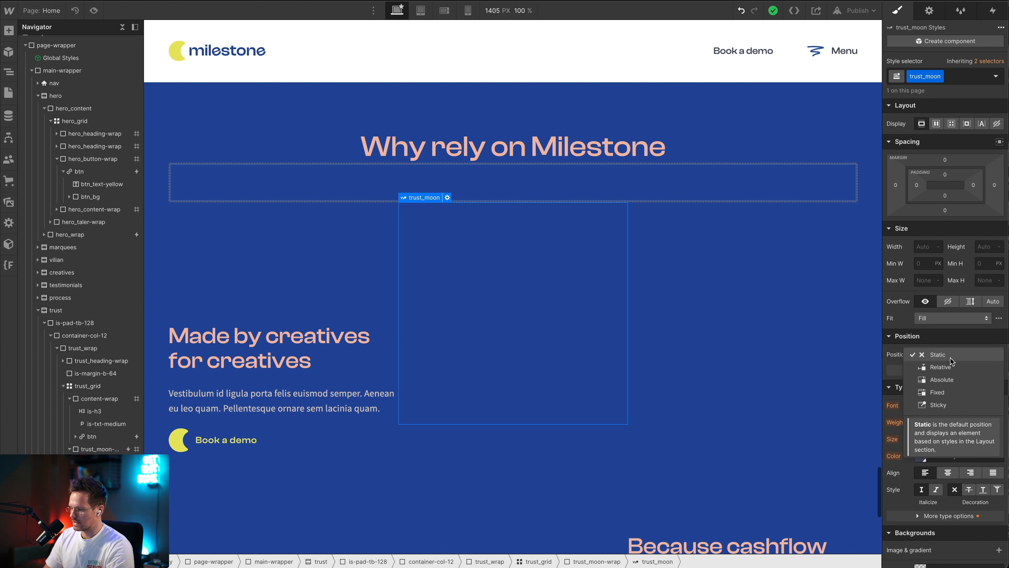
click(953, 404)
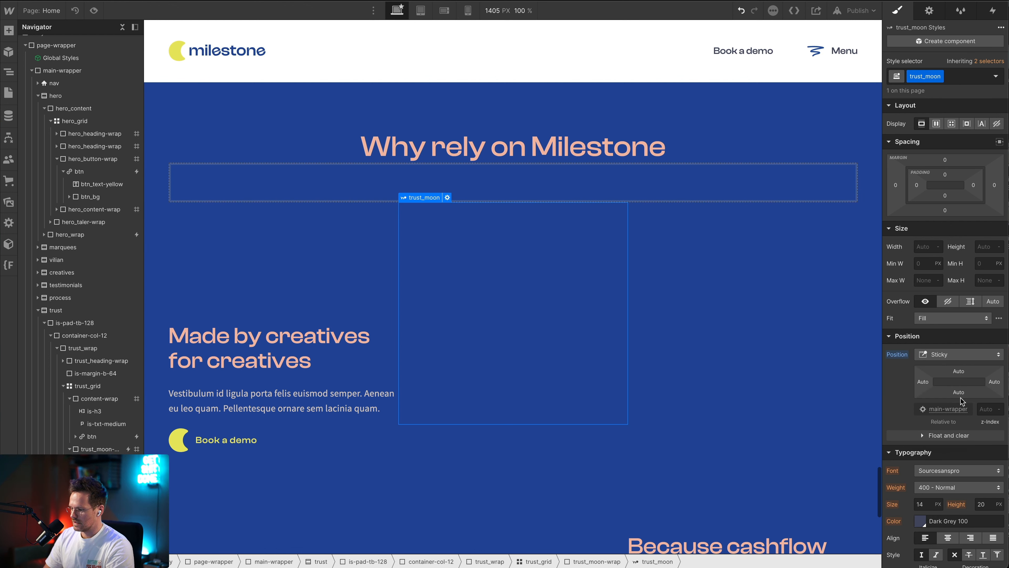
click(959, 372)
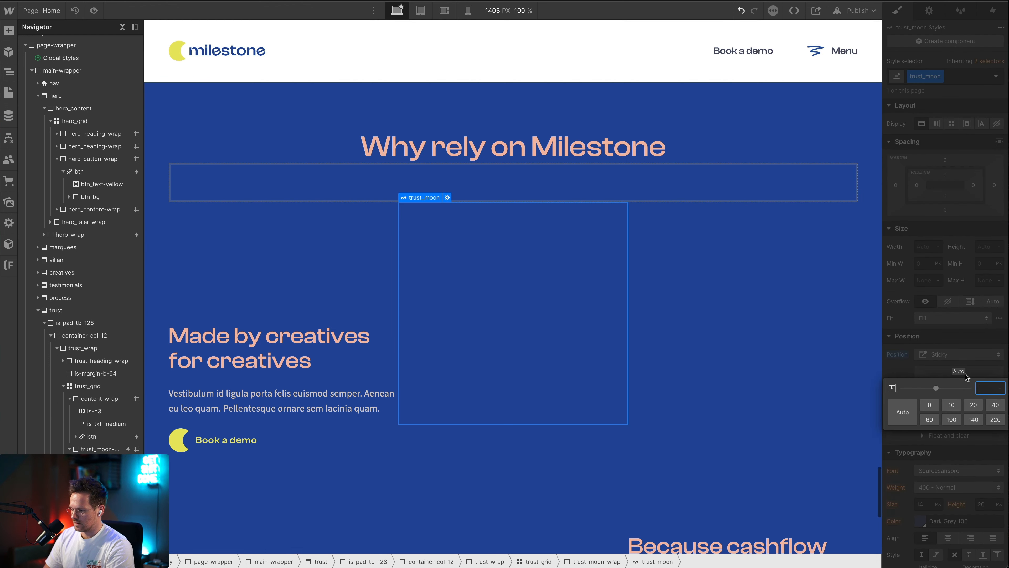
click(930, 406)
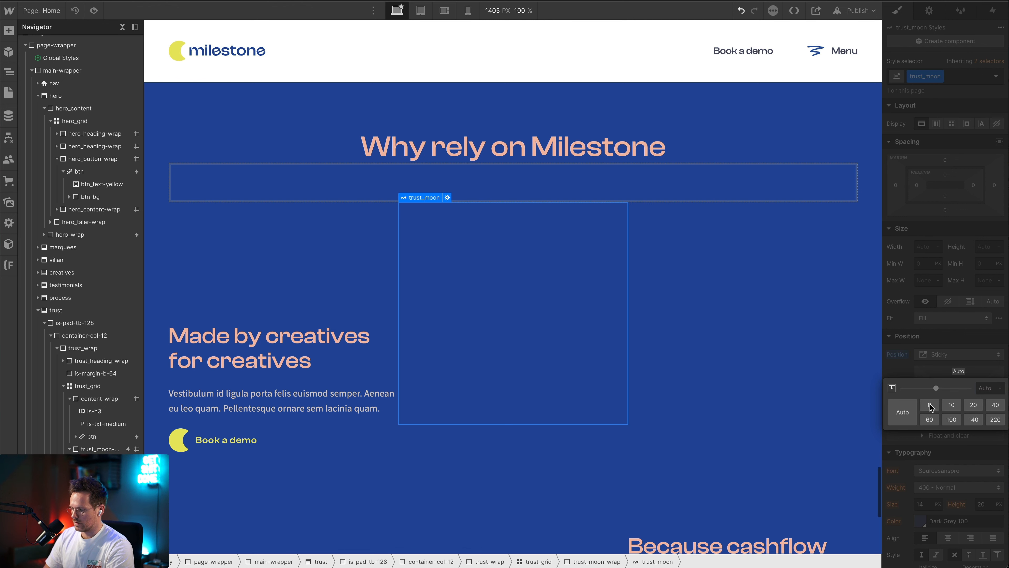
click(975, 345)
Preview the page and check the sticky behavior and scroll animation of the moon in the trust section
click(94, 10)
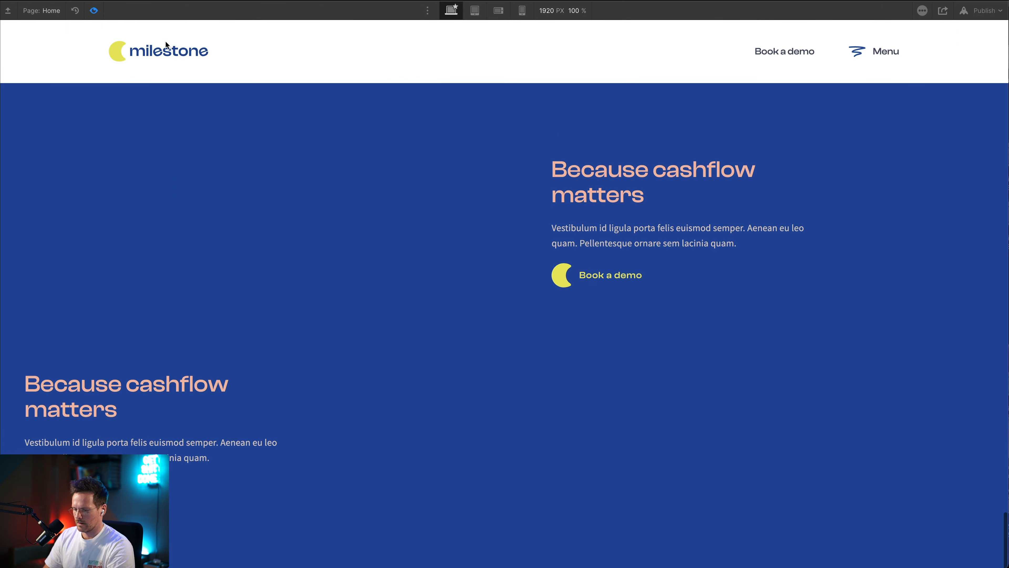
scroll(335, 277, up, 10)
scroll(336, 277, down, 5)
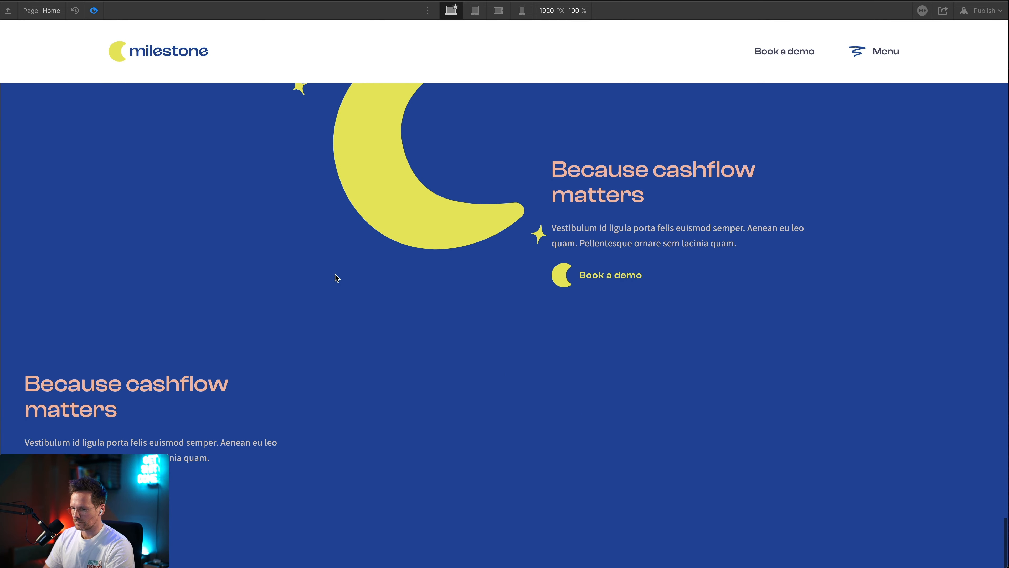
scroll(335, 277, up, 10)
scroll(334, 277, down, 10)
scroll(278, 246, up, 8)
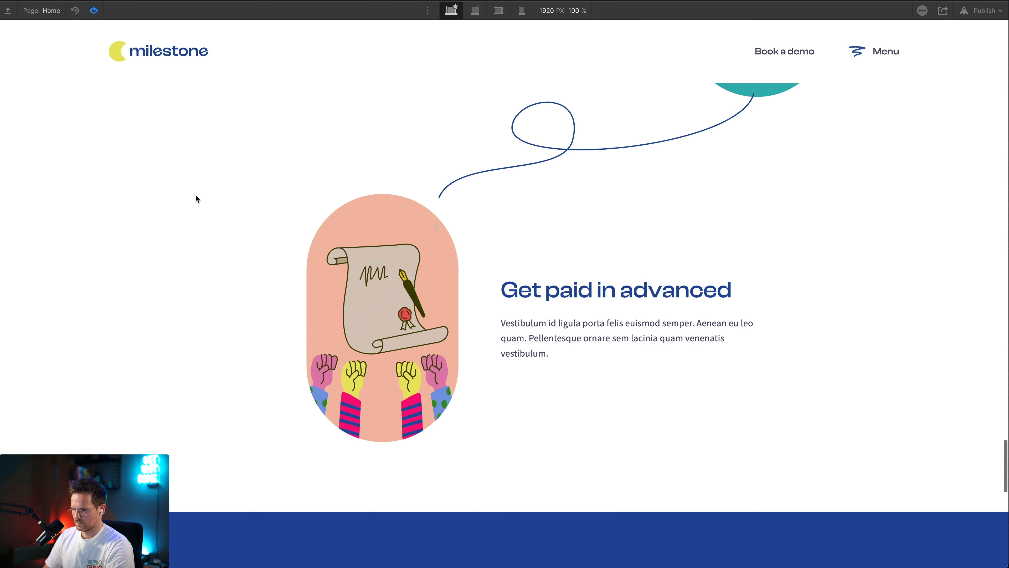
click(94, 10)
Add a Container element inside the is-pad-tb-128 block of the trust section
scroll(601, 293, up, 5)
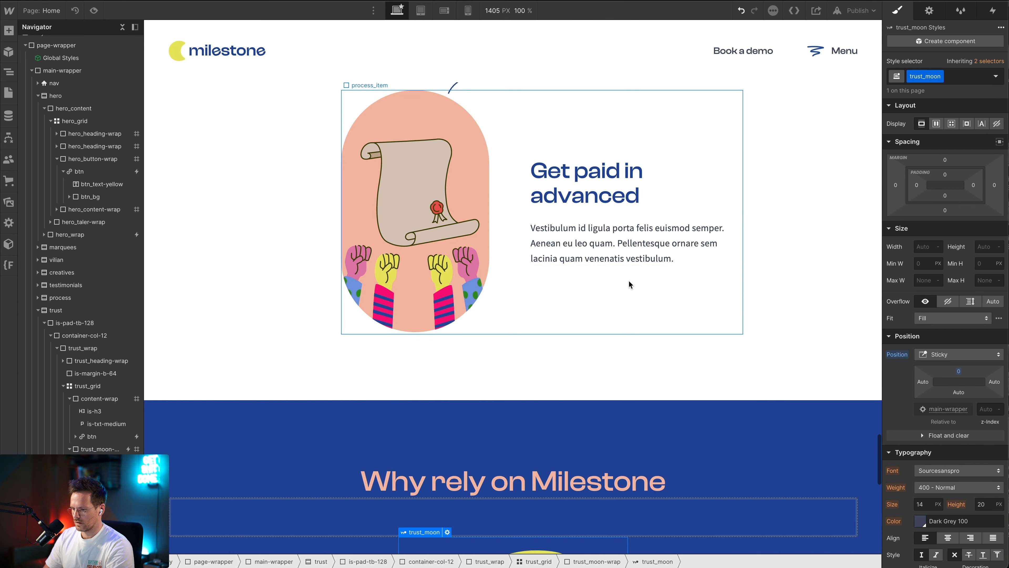
click(552, 247)
scroll(555, 278, up, 2)
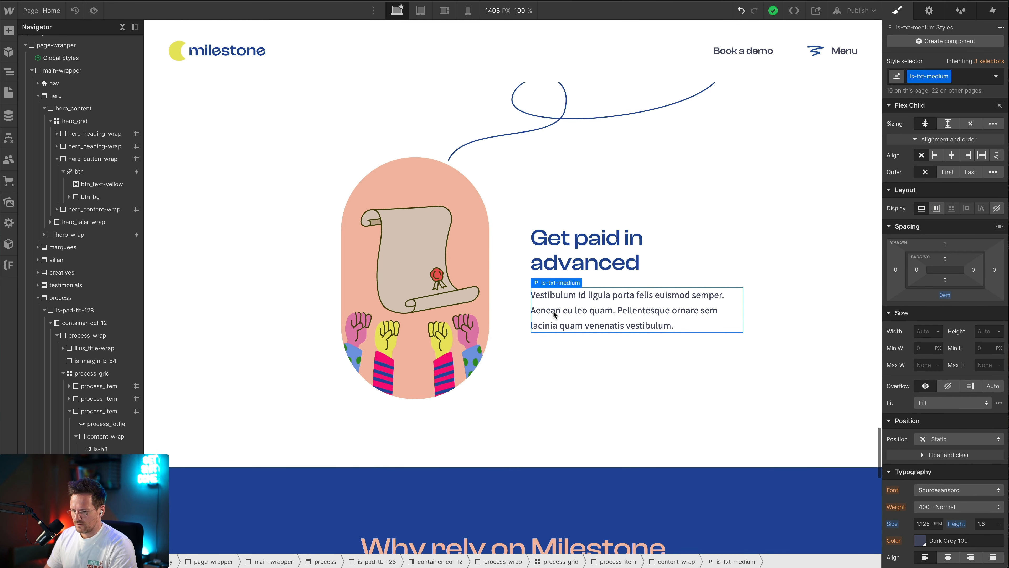
click(63, 499)
scroll(63, 477, down, 2)
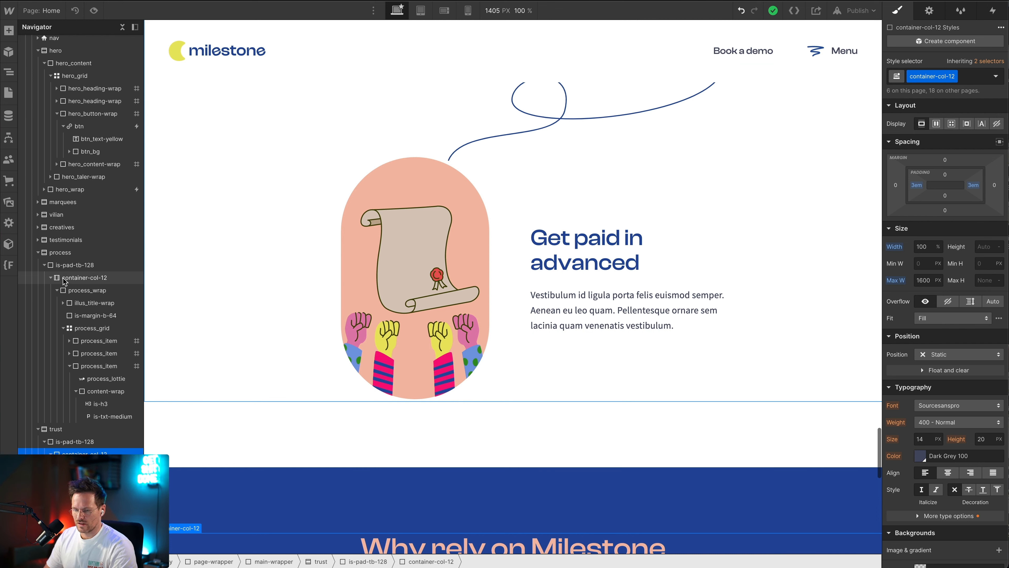
click(77, 442)
key(ctrl+e)
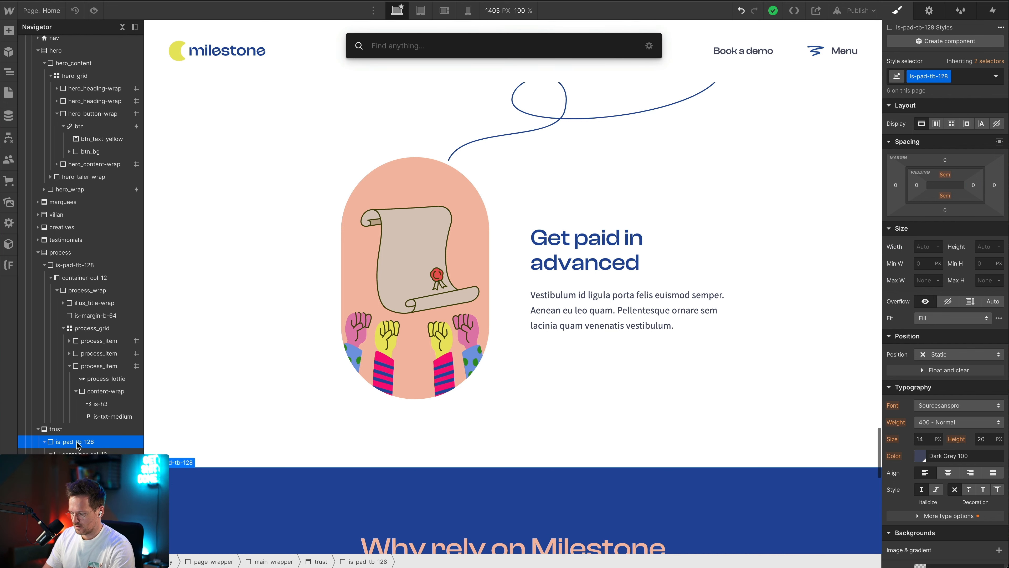
text(conta)
key(Return)
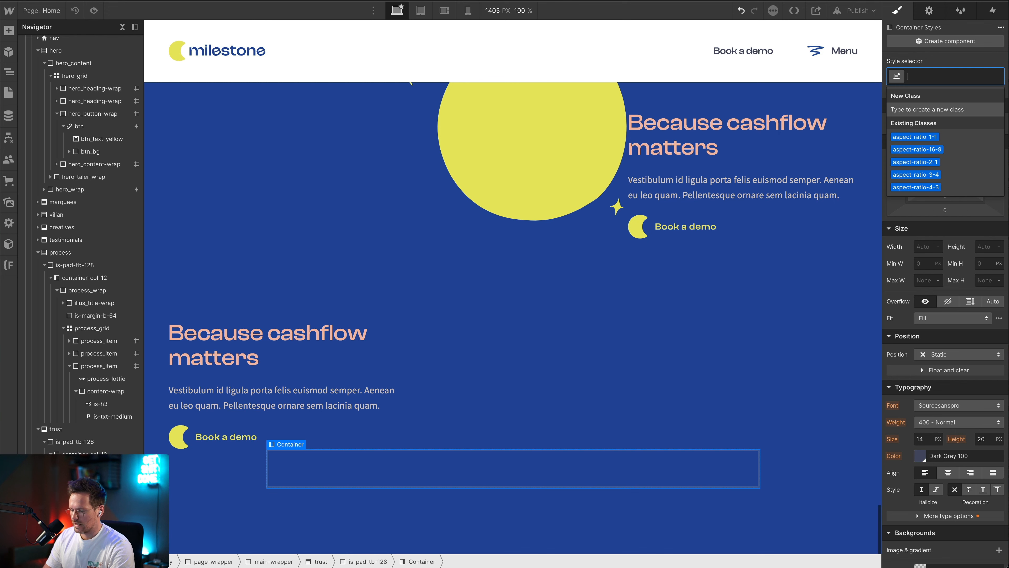
Apply the existing class container-col-12 to the new container
text(container)
key(Down)
key(Down)
key(Down)
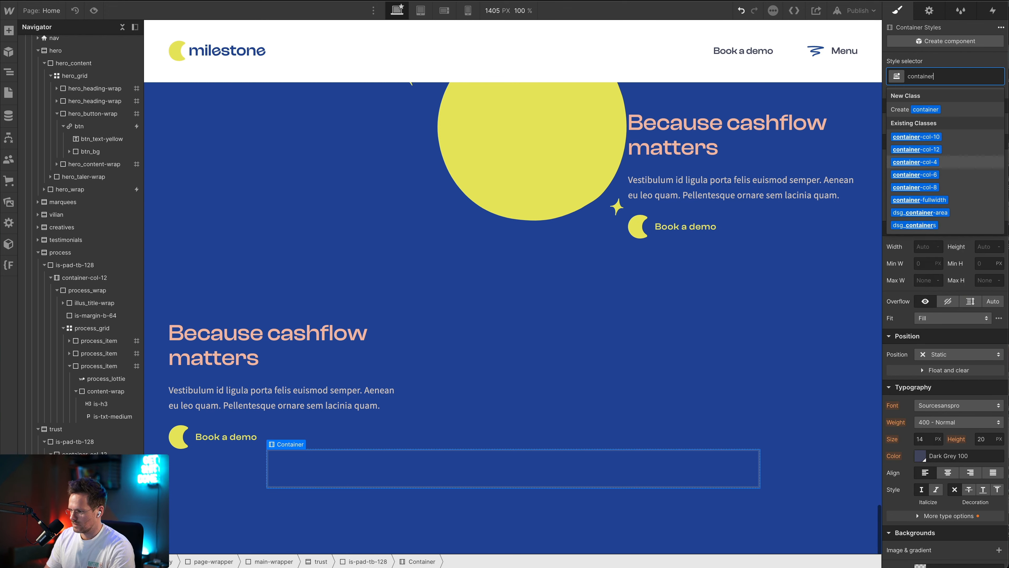
key(Up)
key(Return)
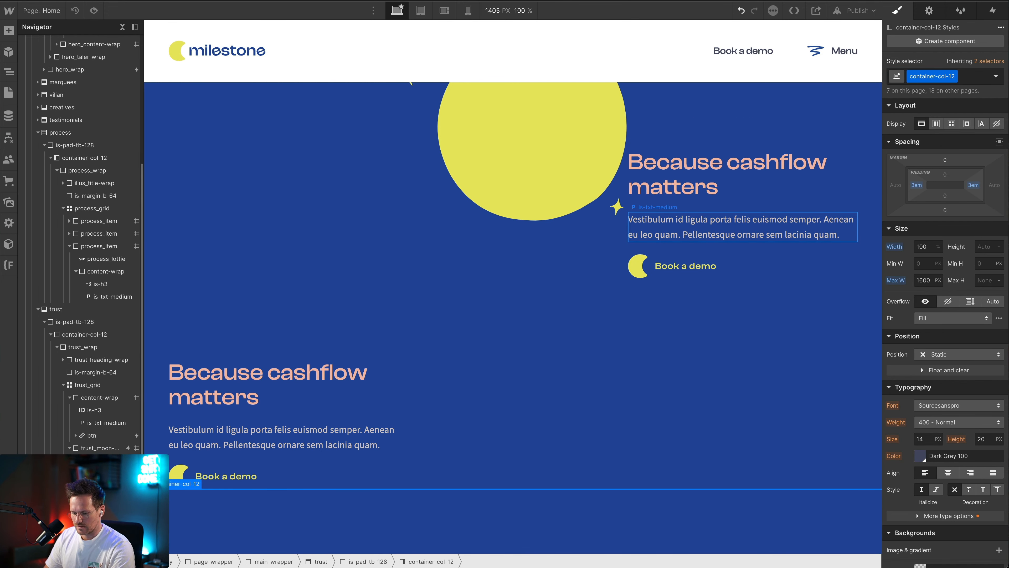
Move trust_wrap into the new container-col-12 container and delete the old container-col-12 div block
drag(75, 551, 100, 328)
click(72, 349)
key(Delete)
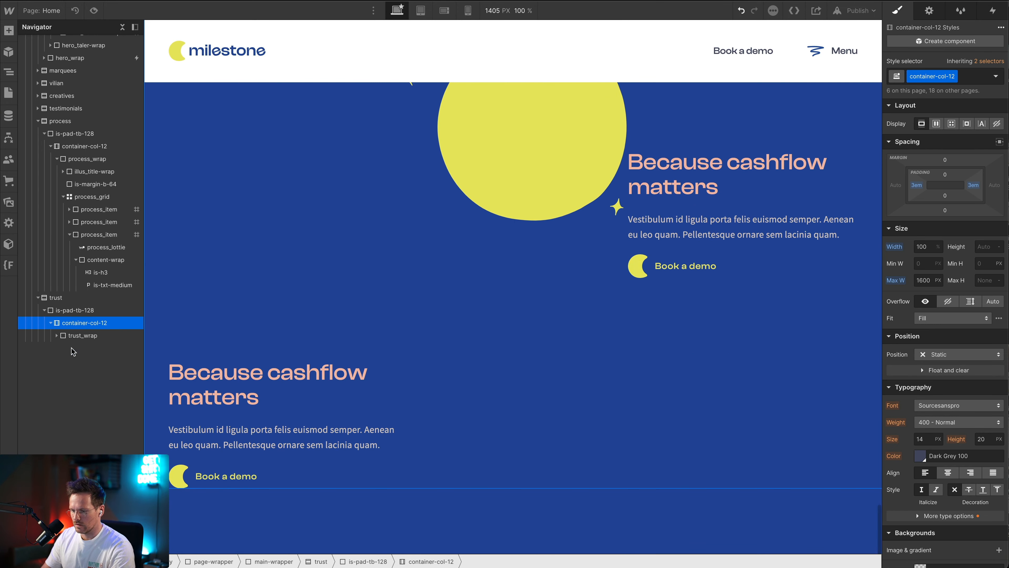
Preview the page and check the trust section's alignment within its new container
click(94, 11)
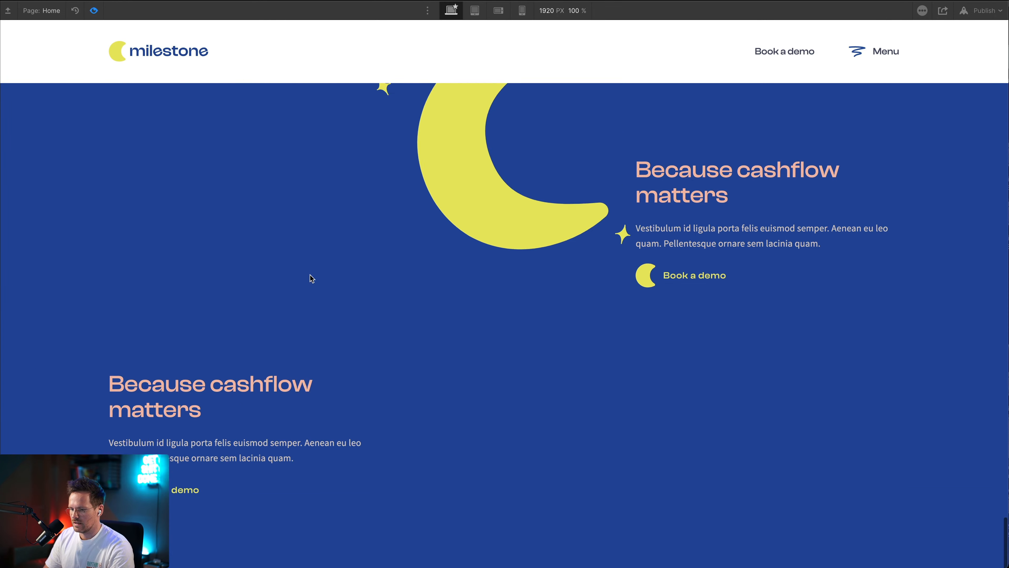
scroll(310, 275, down, 5)
scroll(309, 275, down, 4)
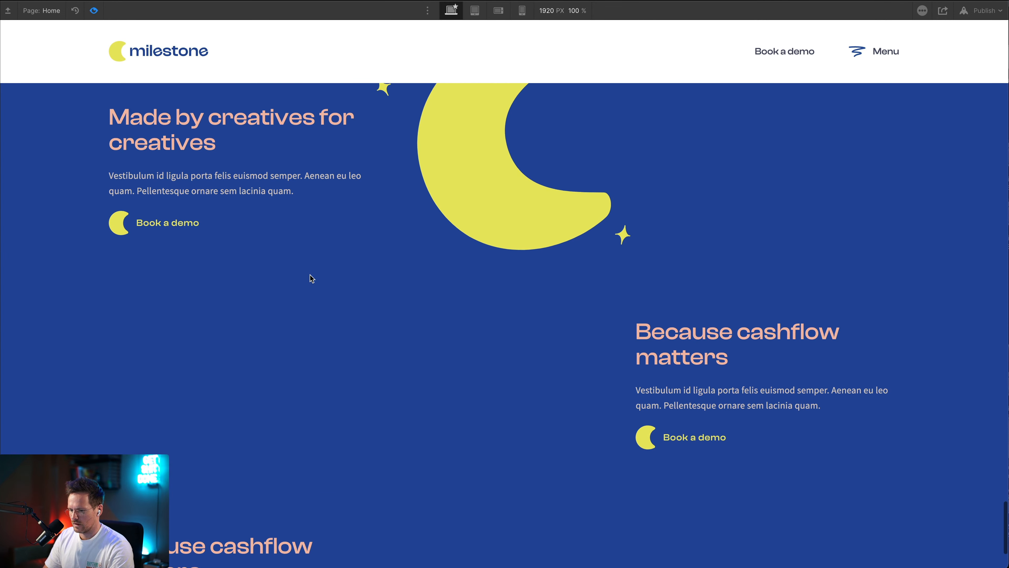
Examine in the preview how the sticky moon sits against the fixed navigation bar while scrolling through the trust section
scroll(310, 275, up, 11)
scroll(310, 275, down, 9)
scroll(310, 275, up, 5)
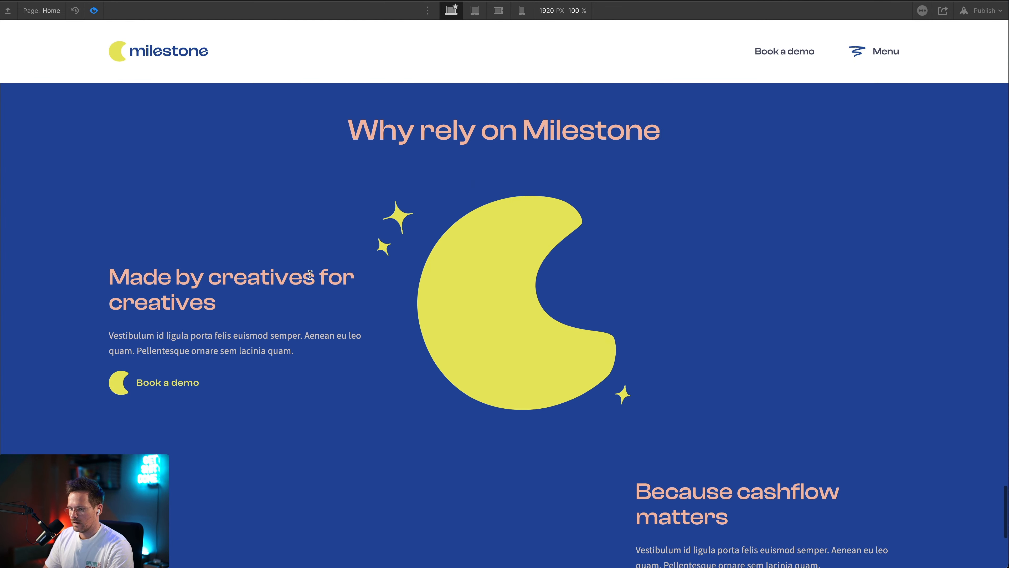
scroll(481, 272, down, 7)
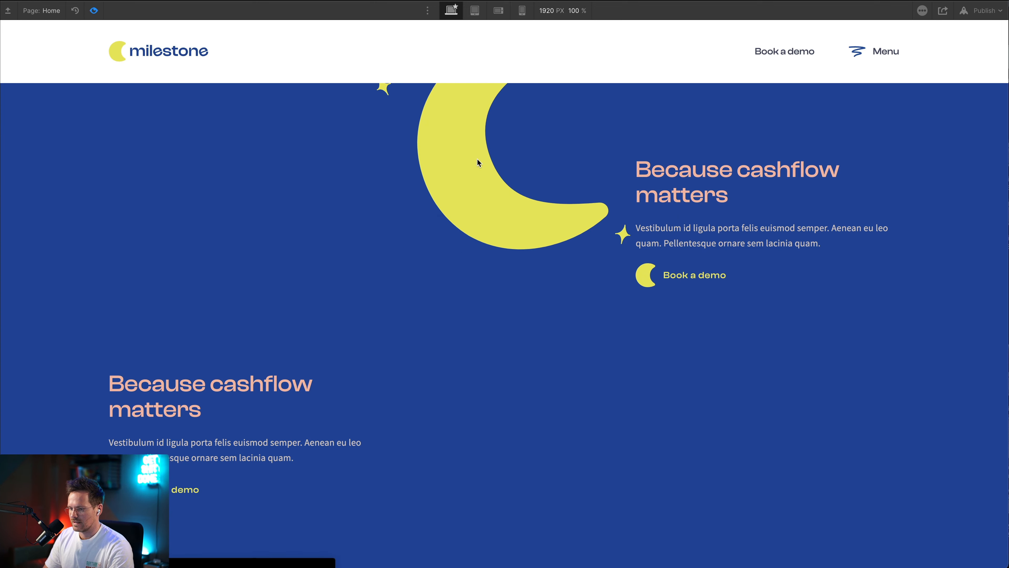
scroll(477, 159, up, 5)
scroll(477, 159, down, 4)
scroll(478, 159, up, 4)
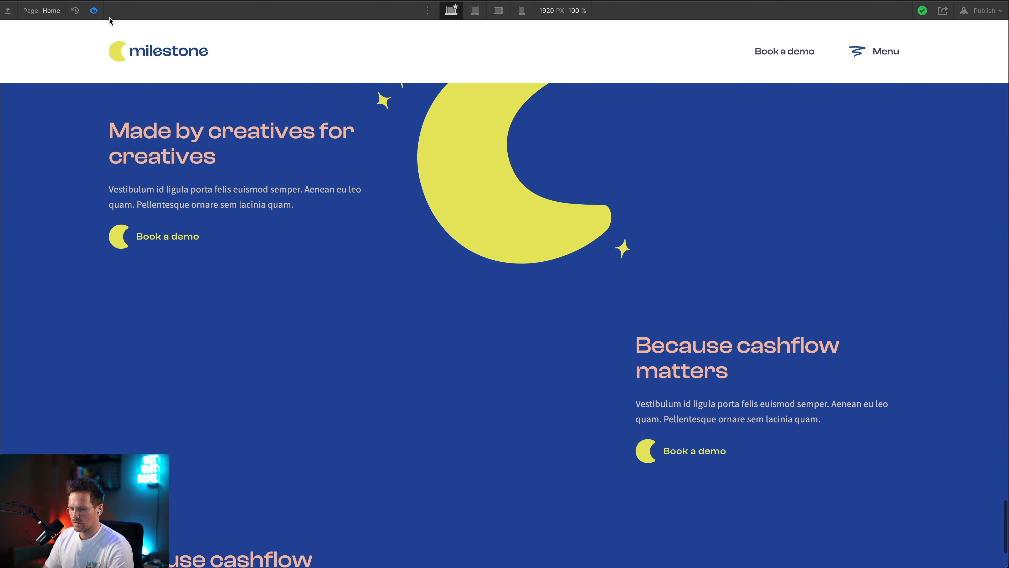
click(94, 10)
Set the sticky top offset of the trust_moon Lottie to 8em
click(533, 156)
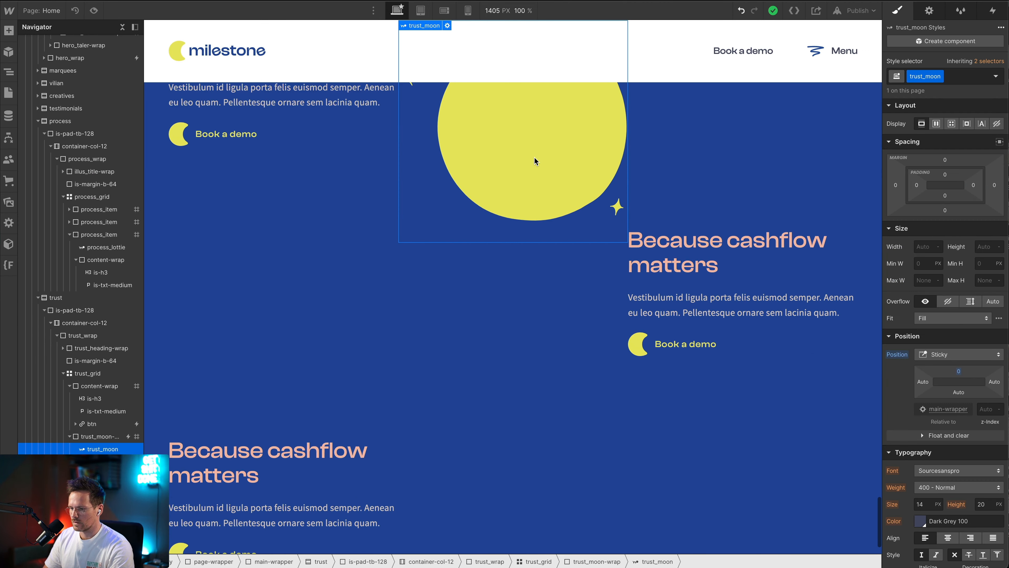
click(958, 370)
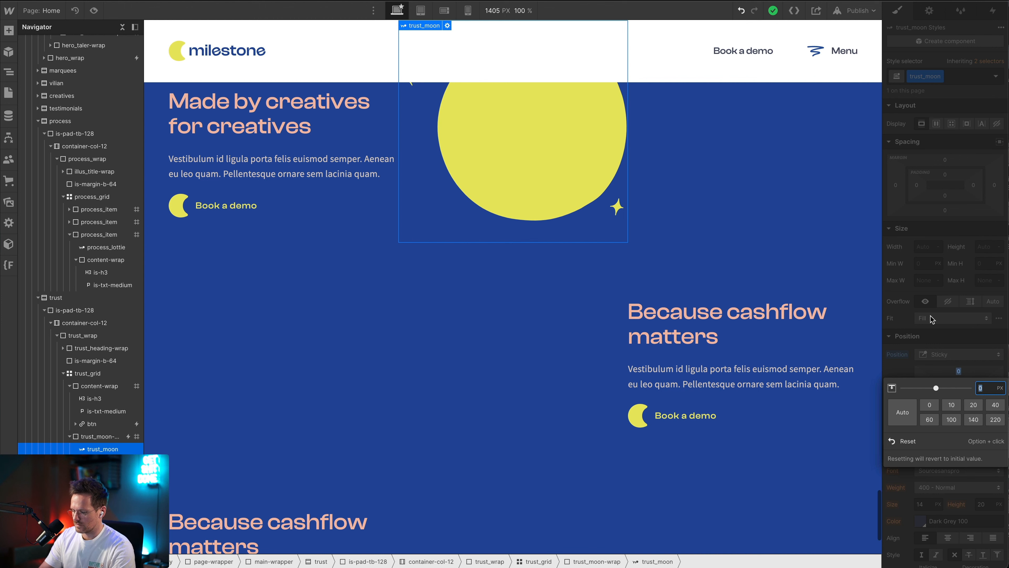
text(8em)
key(Return)
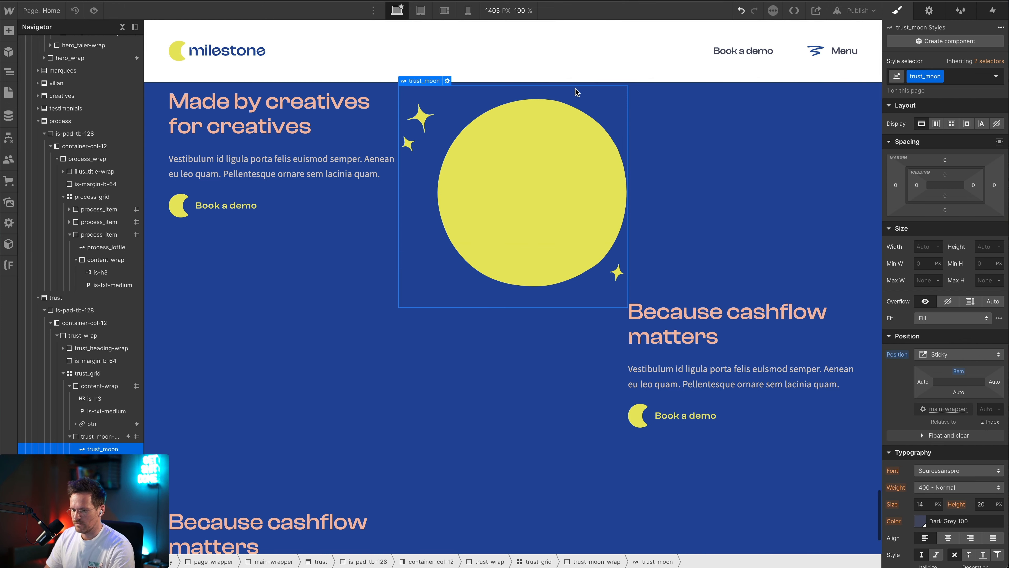
Preview the page and examine the moon's clearance below the navigation bar and its scroll animation
click(94, 10)
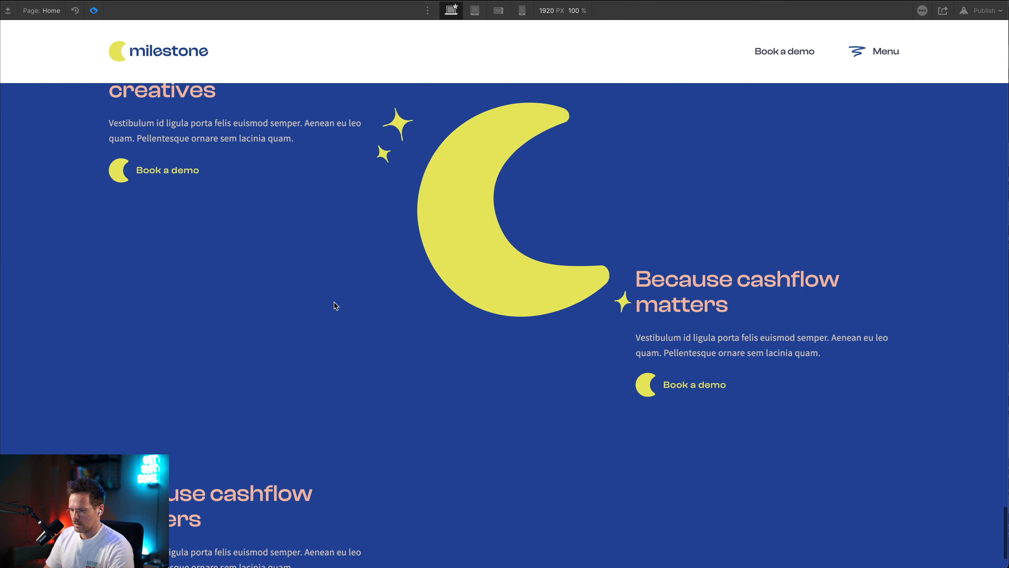
scroll(333, 304, up, 10)
scroll(334, 304, down, 12)
scroll(334, 304, down, 2)
scroll(334, 304, up, 9)
scroll(334, 304, down, 9)
scroll(336, 306, up, 1)
scroll(334, 304, down, 2)
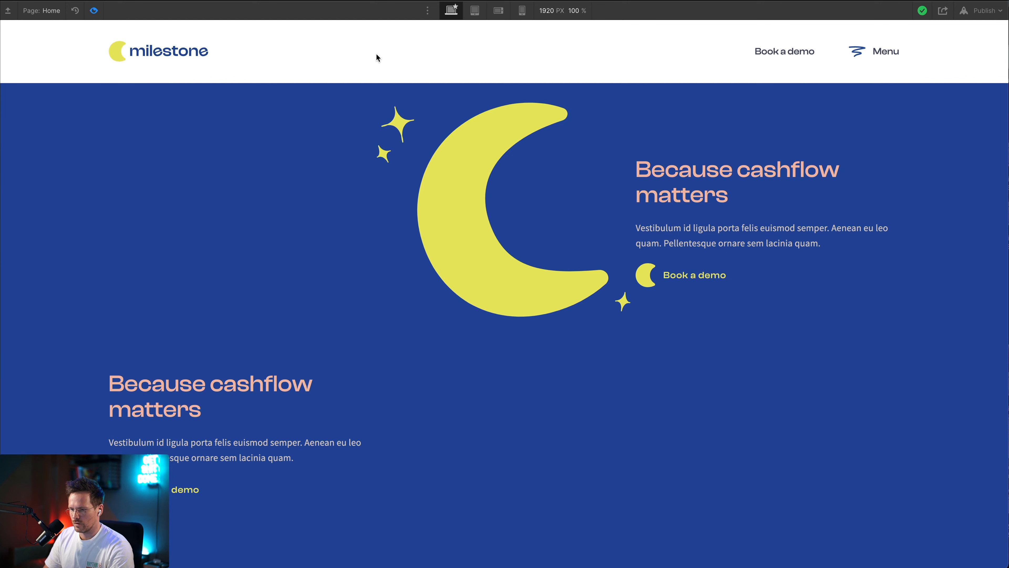
scroll(274, 127, up, 10)
scroll(276, 137, down, 4)
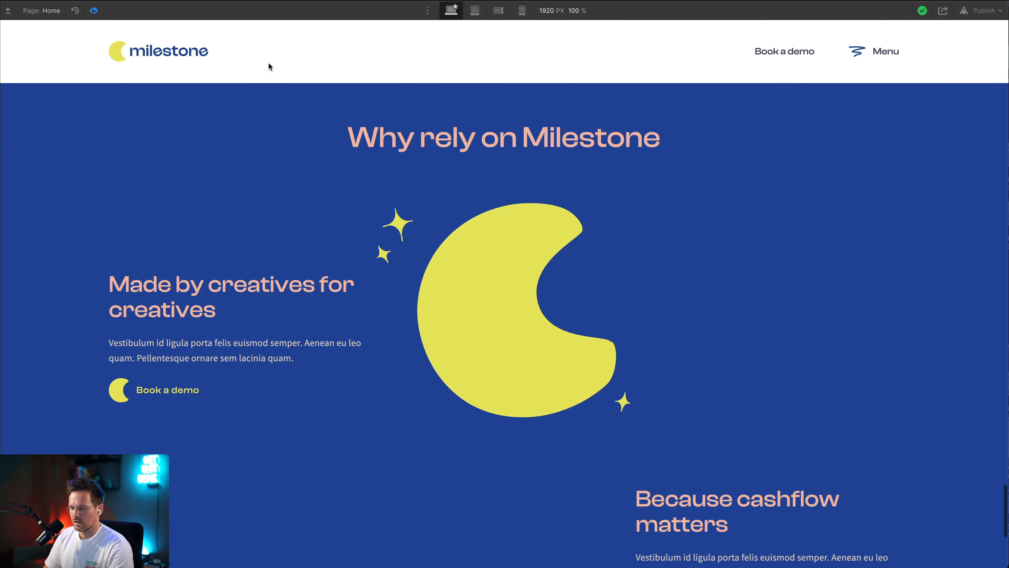
scroll(273, 107, down, 8)
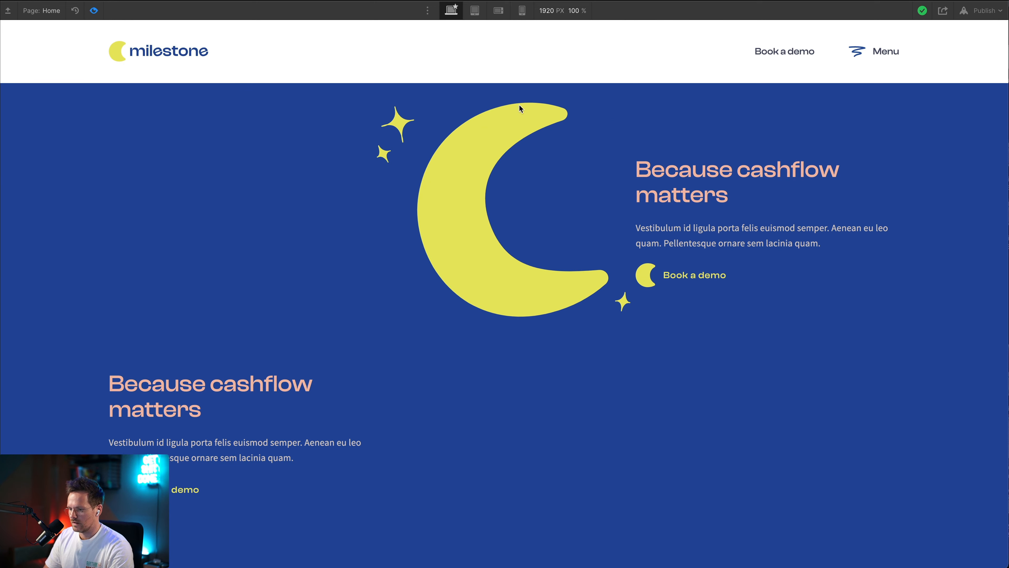
scroll(523, 129, up, 3)
scroll(523, 129, down, 3)
click(95, 10)
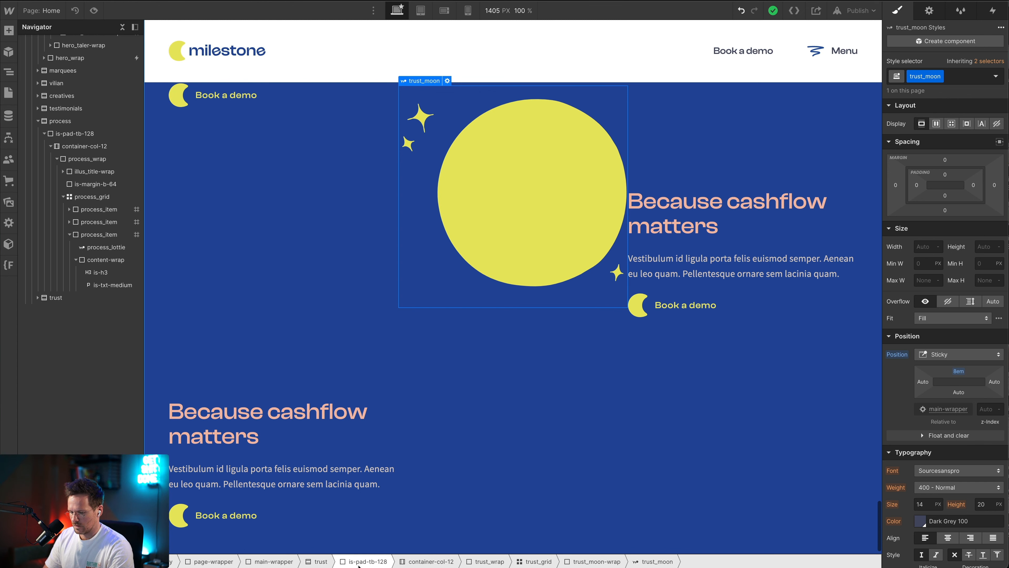
Add a Section to main-wrapper after the trust section and apply the existing class dummy to it
click(274, 560)
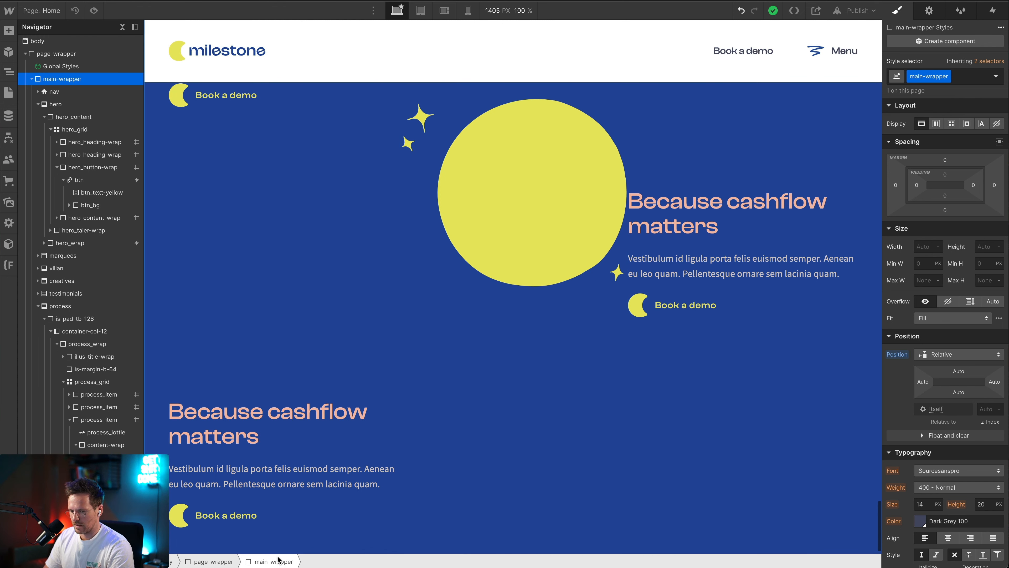
key(ctrl+e)
text(sec)
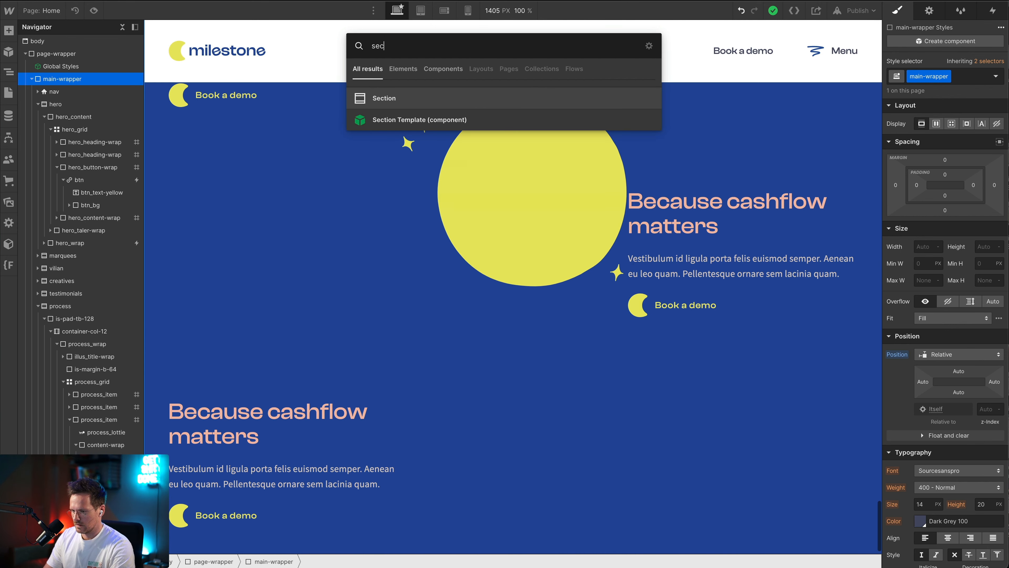
key(Return)
key(ctrl+Return)
text(dummy)
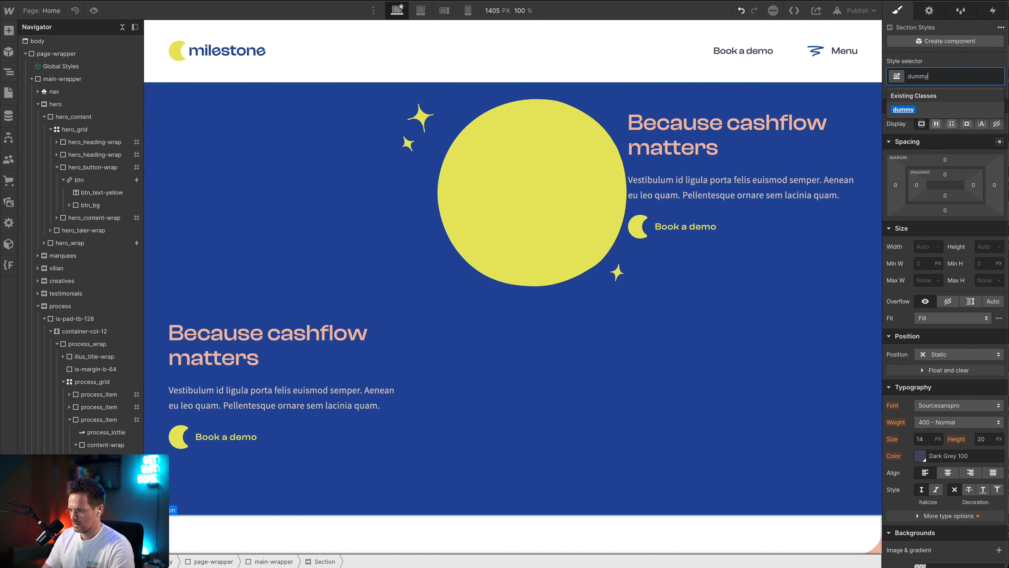
key(Return)
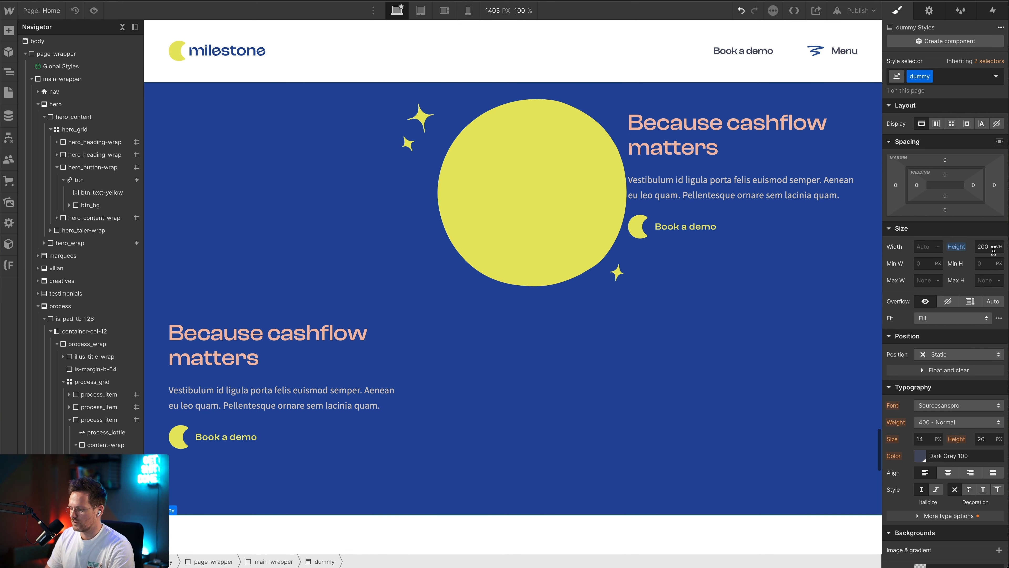
Preview the page and check the moon's sticky behaviour through the whole trust section with the dummy section below it
click(94, 10)
scroll(188, 278, up, 20)
scroll(188, 277, down, 20)
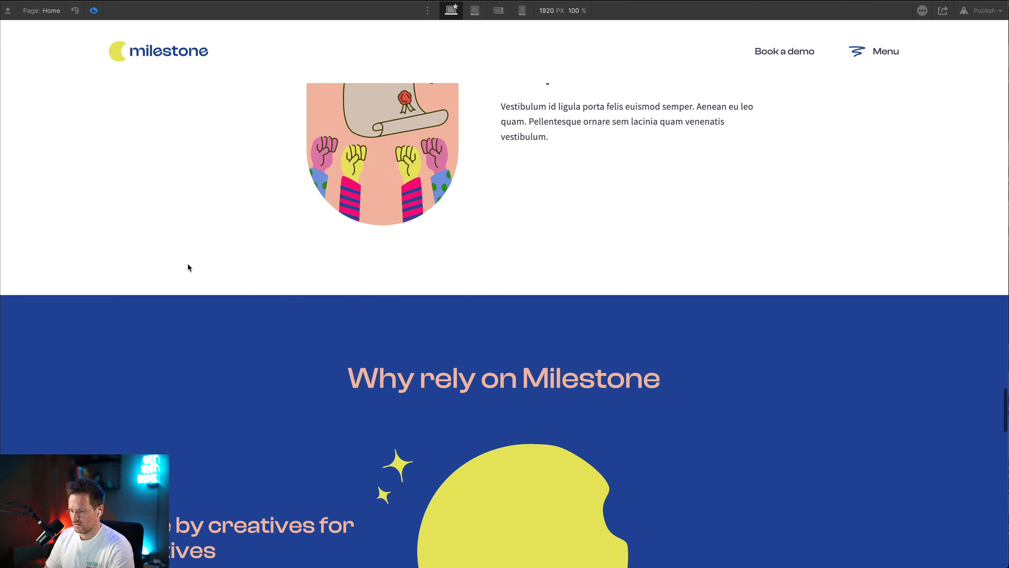
scroll(187, 264, down, 6)
scroll(187, 264, up, 20)
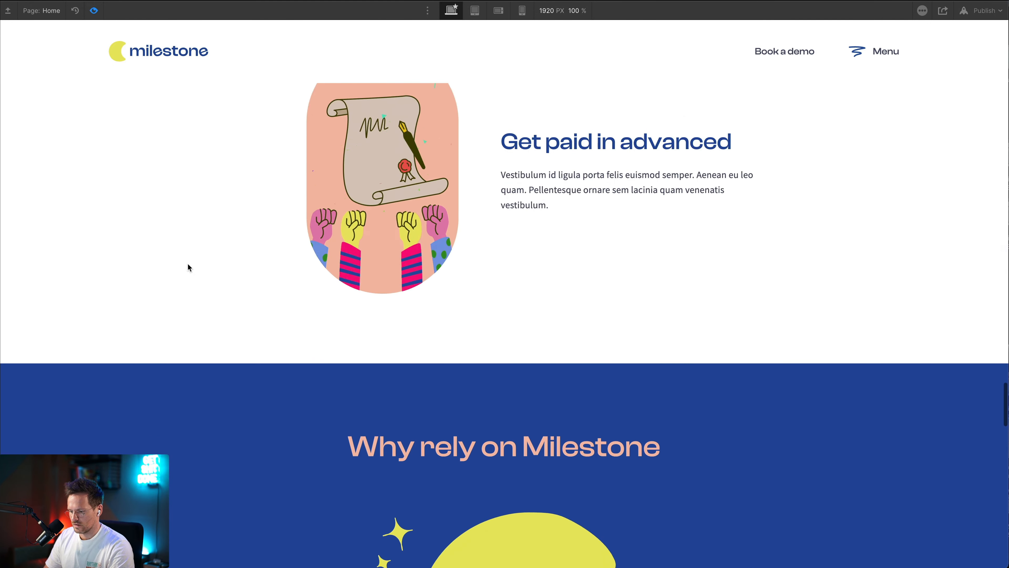
scroll(187, 265, down, 12)
scroll(188, 266, down, 8)
scroll(188, 266, up, 12)
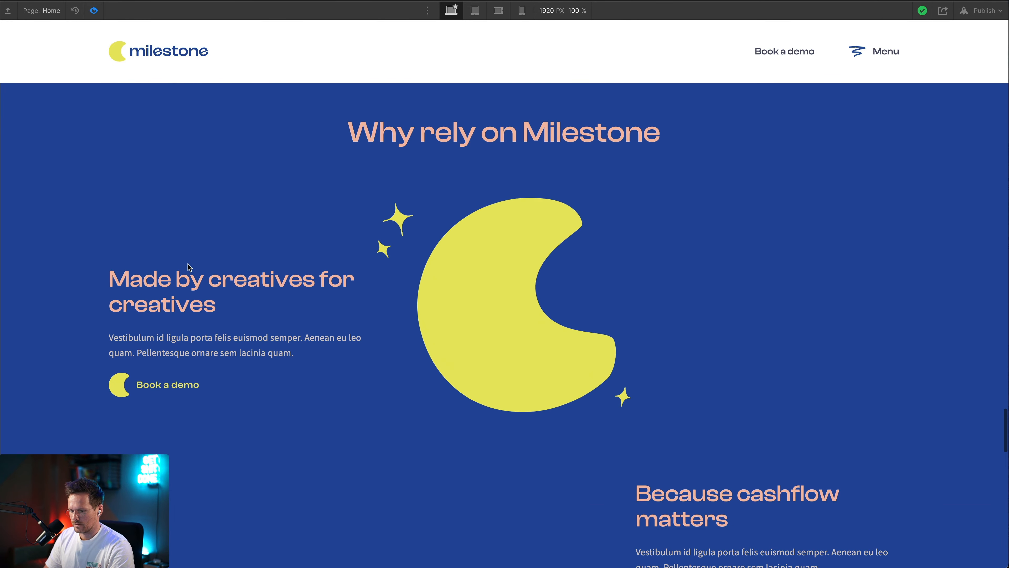
scroll(188, 266, down, 4)
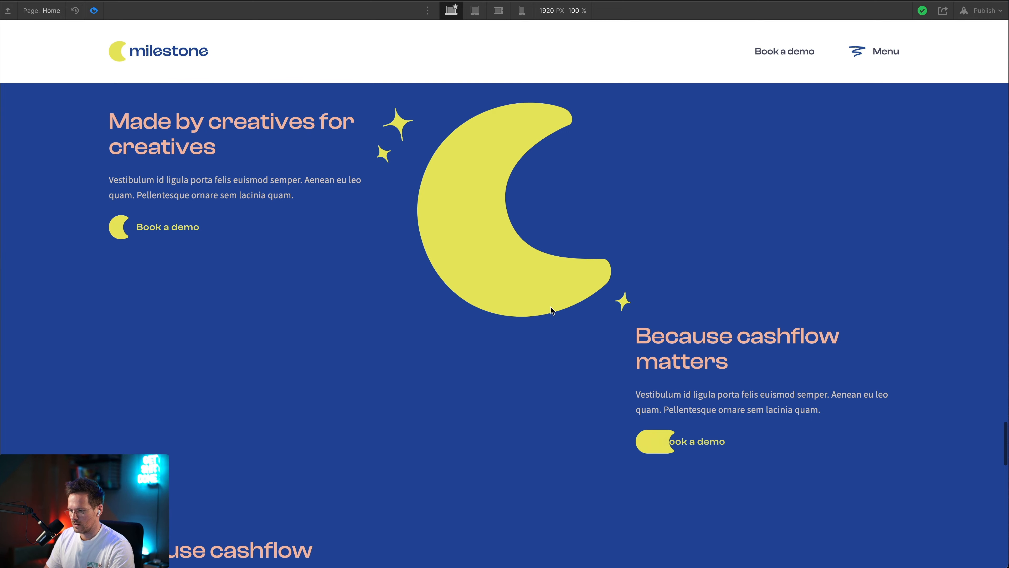
scroll(552, 312, up, 4)
scroll(552, 310, down, 9)
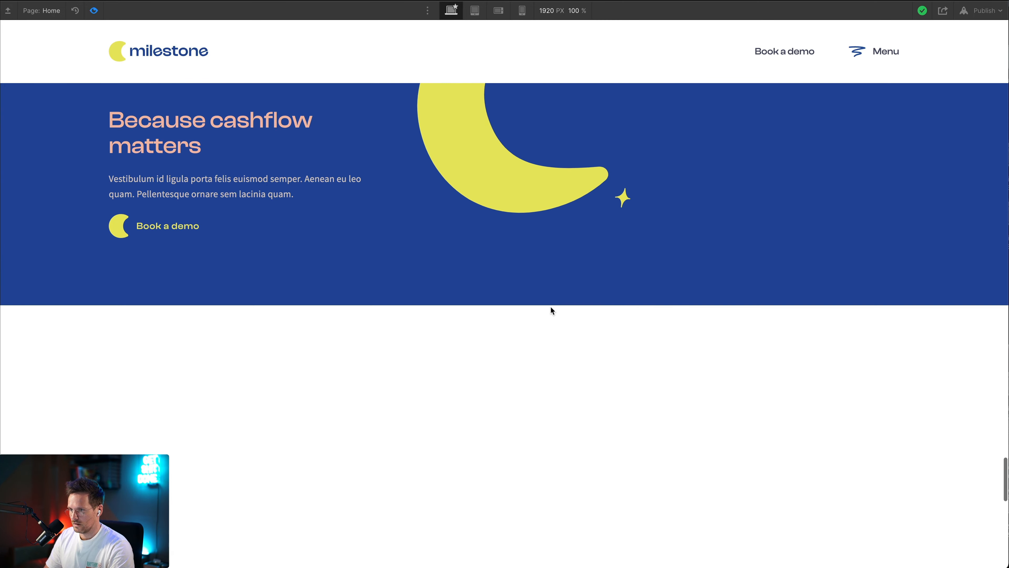
scroll(552, 310, up, 3)
scroll(552, 311, up, 8)
scroll(552, 311, down, 6)
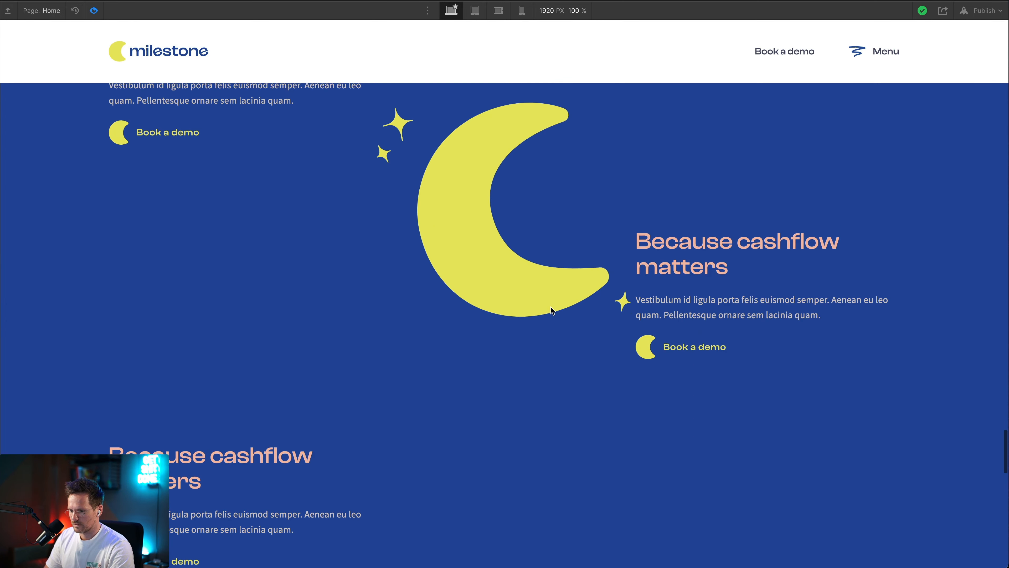
scroll(552, 310, down, 3)
scroll(552, 310, up, 6)
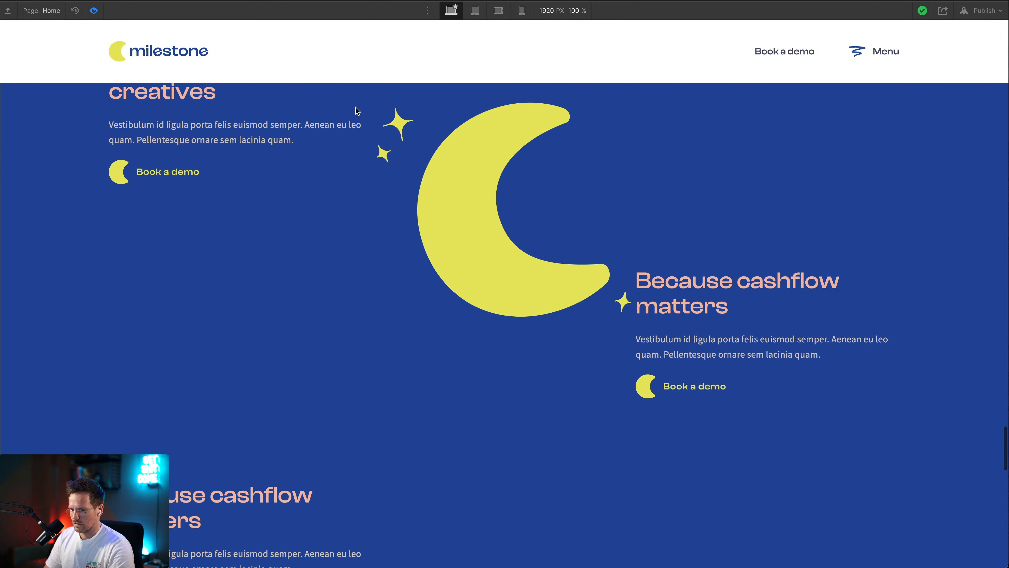
key(ctrl+shift+p)
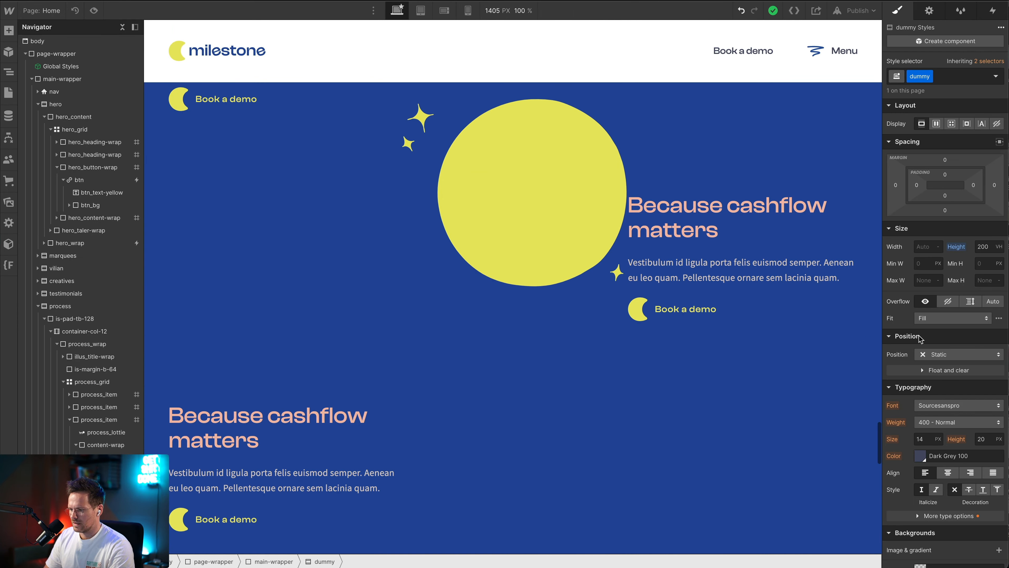
Set the sticky top offset of the trust_moon Lottie to 9em
click(488, 264)
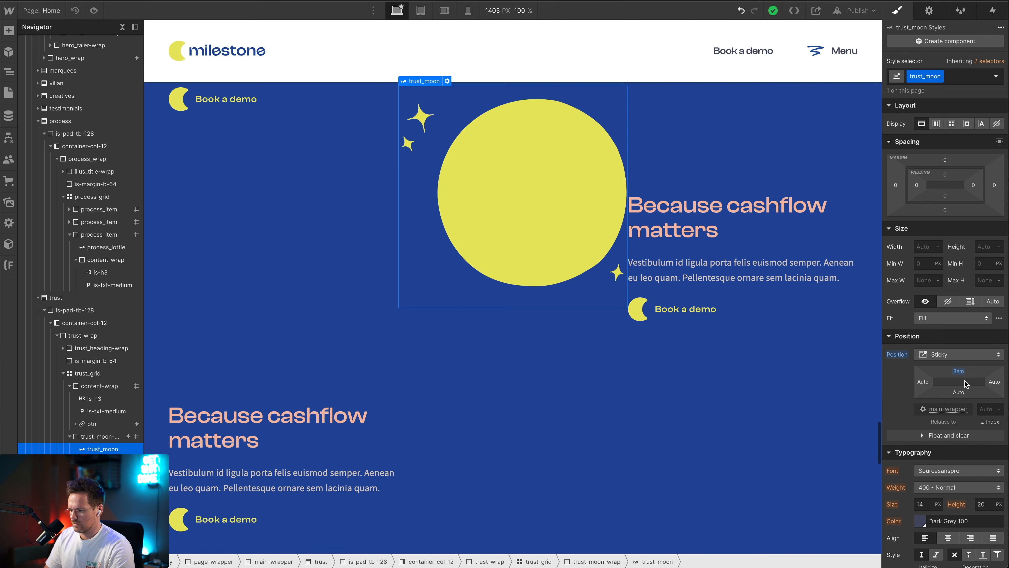
click(957, 370)
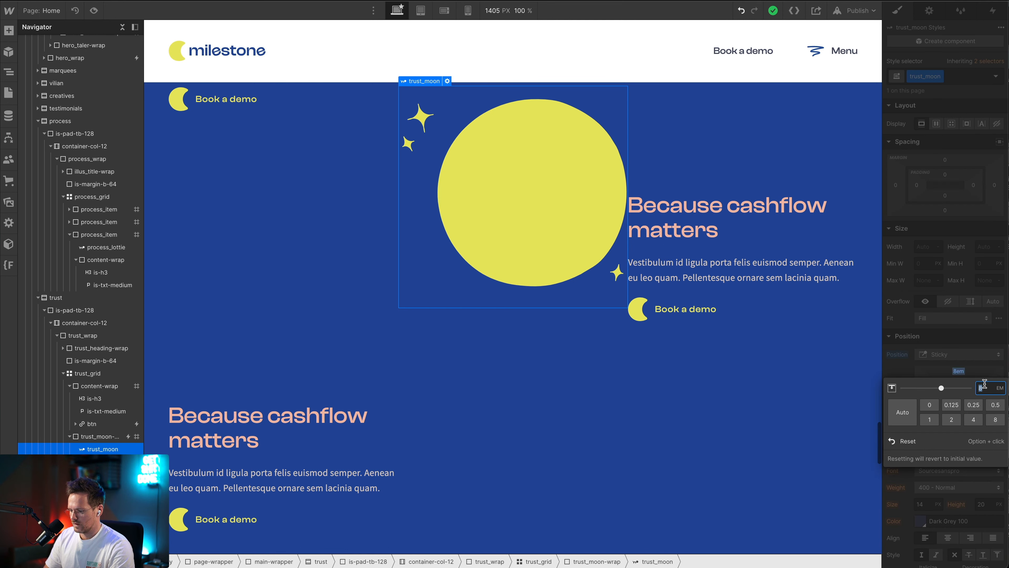
text(9)
key(Return)
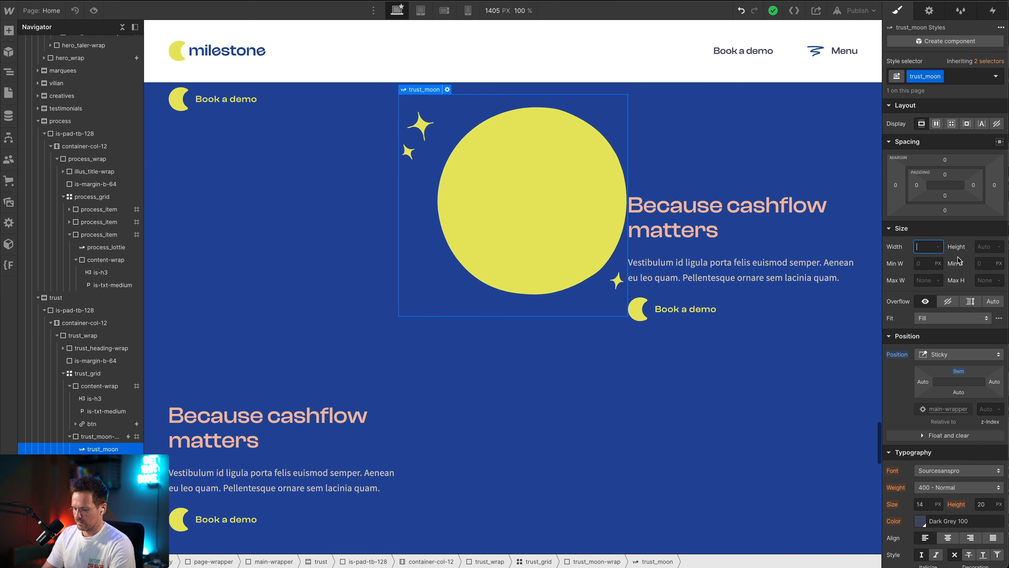
Set the width of the trust_moon Lottie to 25em
key(Return)
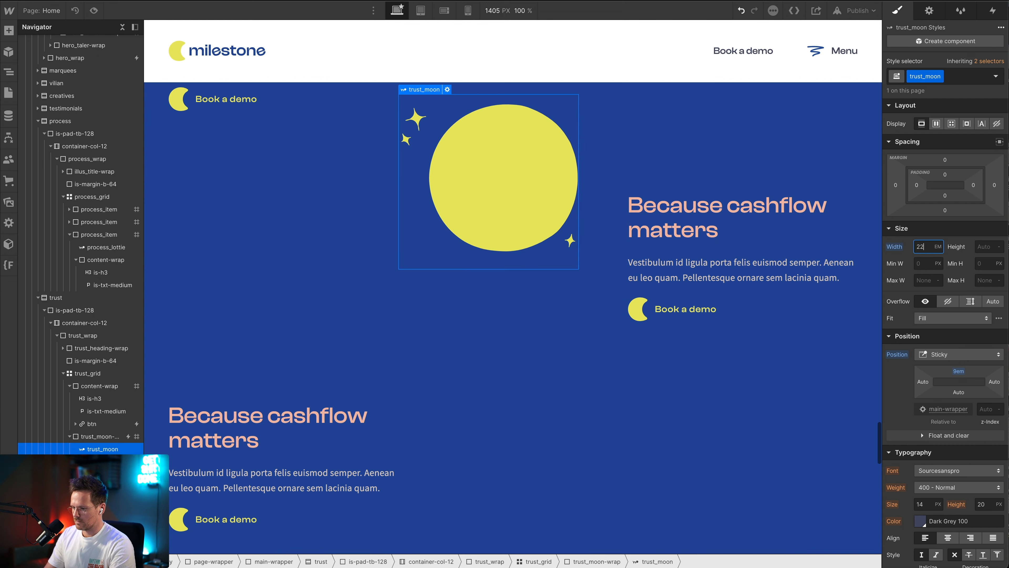
key(Up)
key(Up)
key(Up)
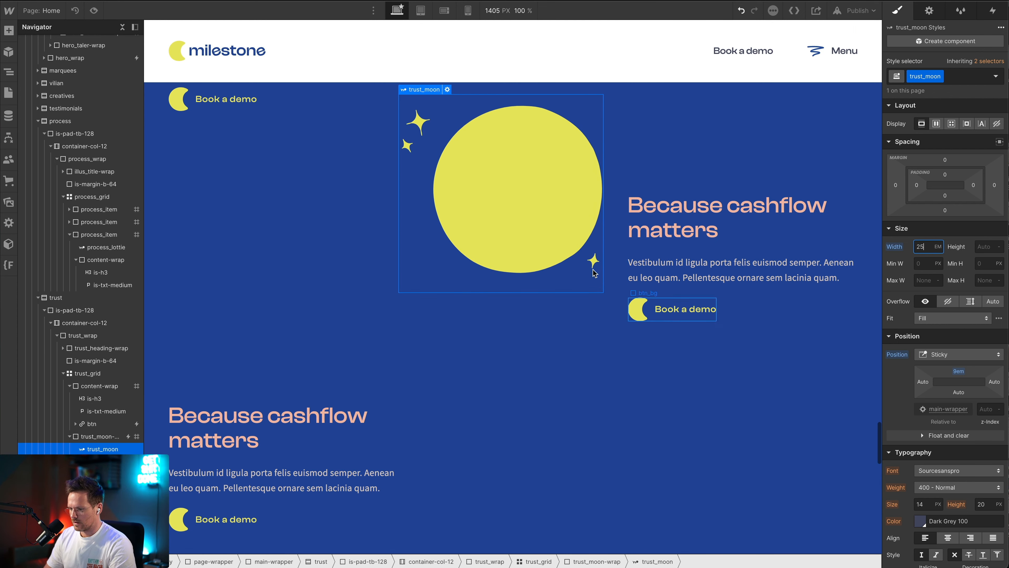
Check the resized moon's size and position between the content blocks on the canvas and in the preview
scroll(561, 259, up, 4)
scroll(560, 259, down, 2)
scroll(561, 259, up, 3)
scroll(560, 259, down, 2)
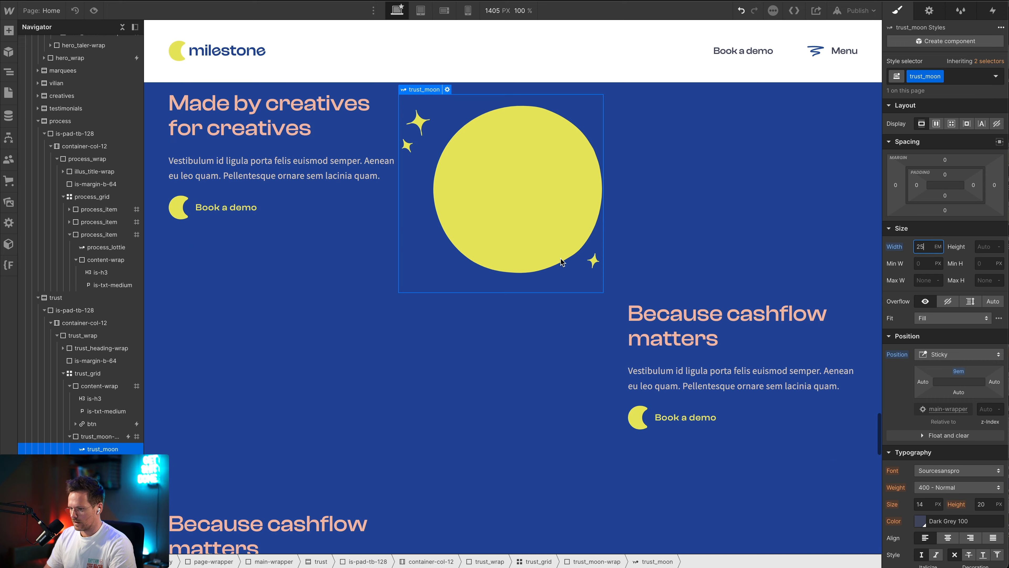
scroll(561, 259, up, 3)
scroll(561, 259, down, 6)
scroll(561, 259, up, 5)
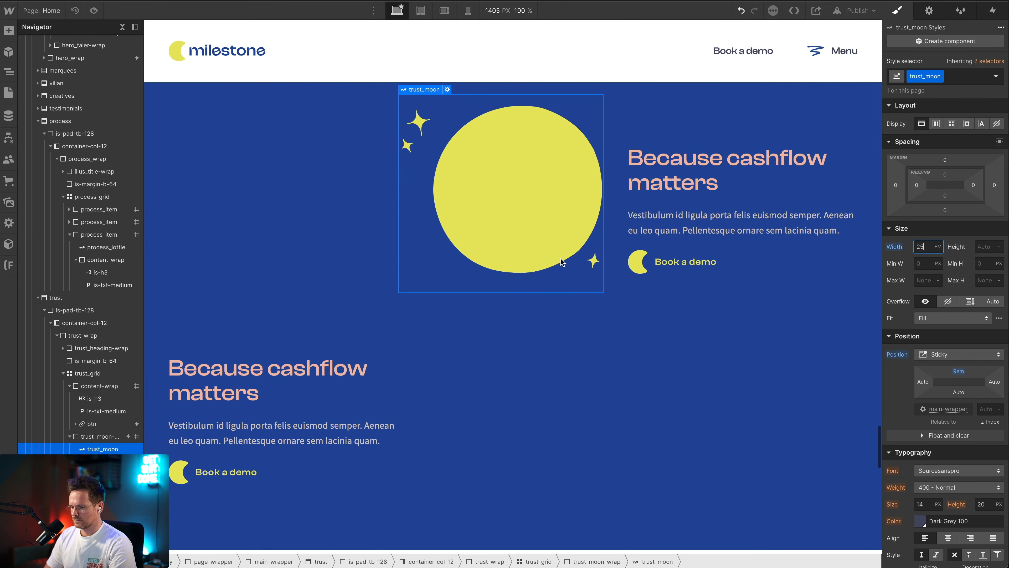
click(94, 11)
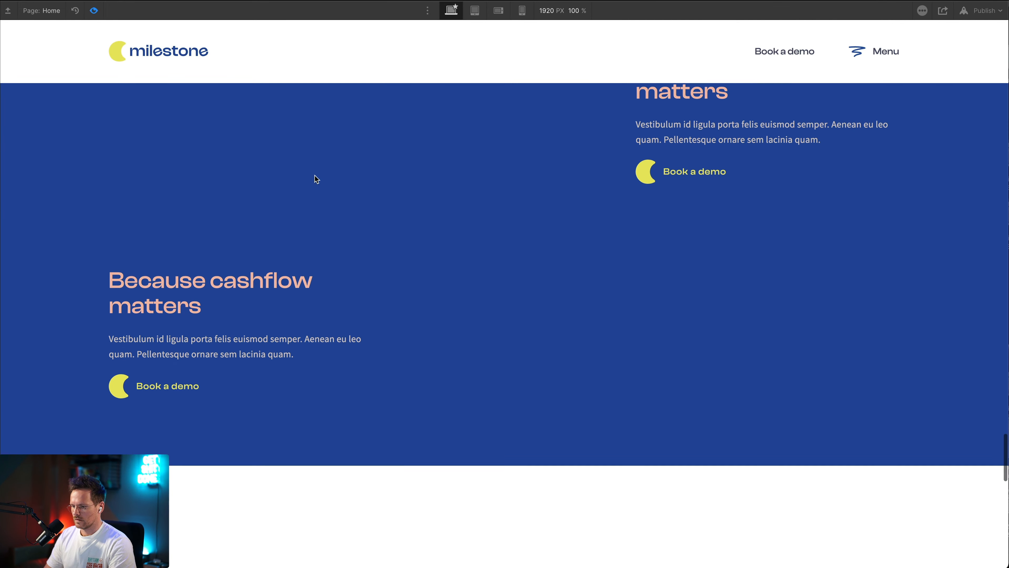
scroll(314, 176, up, 10)
scroll(314, 176, down, 5)
scroll(314, 176, down, 5)
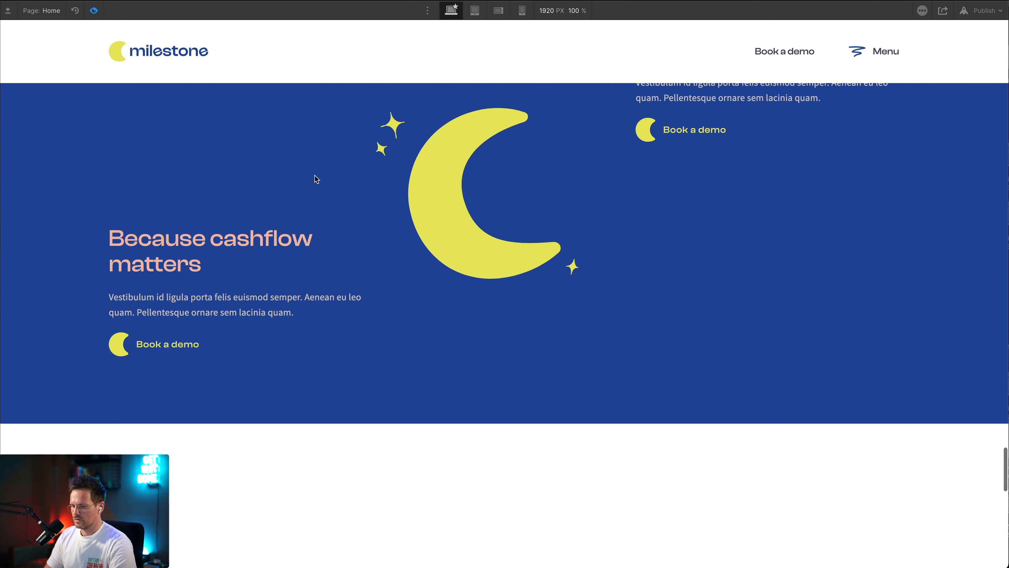
scroll(315, 176, up, 8)
scroll(315, 176, up, 3)
scroll(314, 176, down, 5)
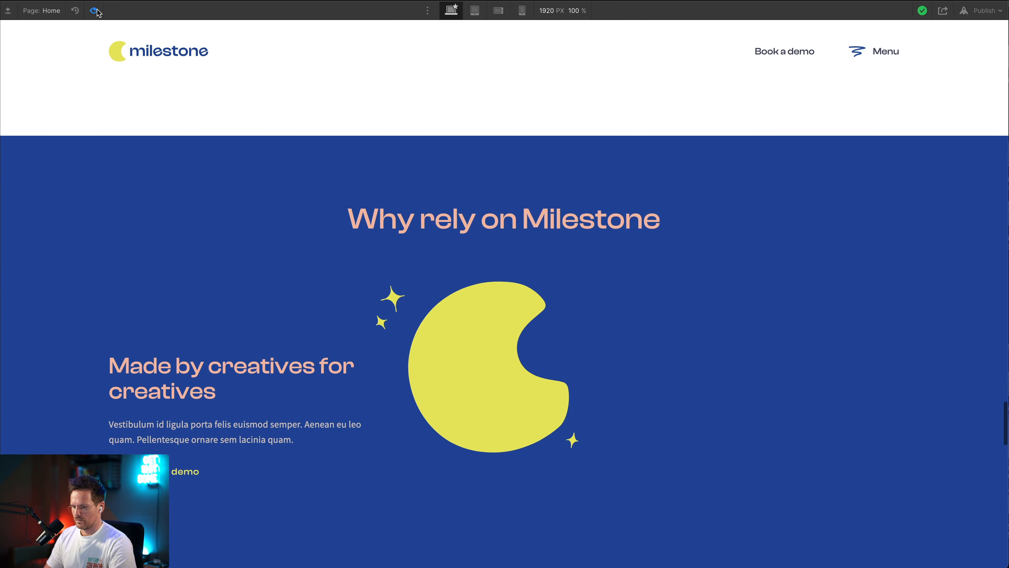
click(93, 11)
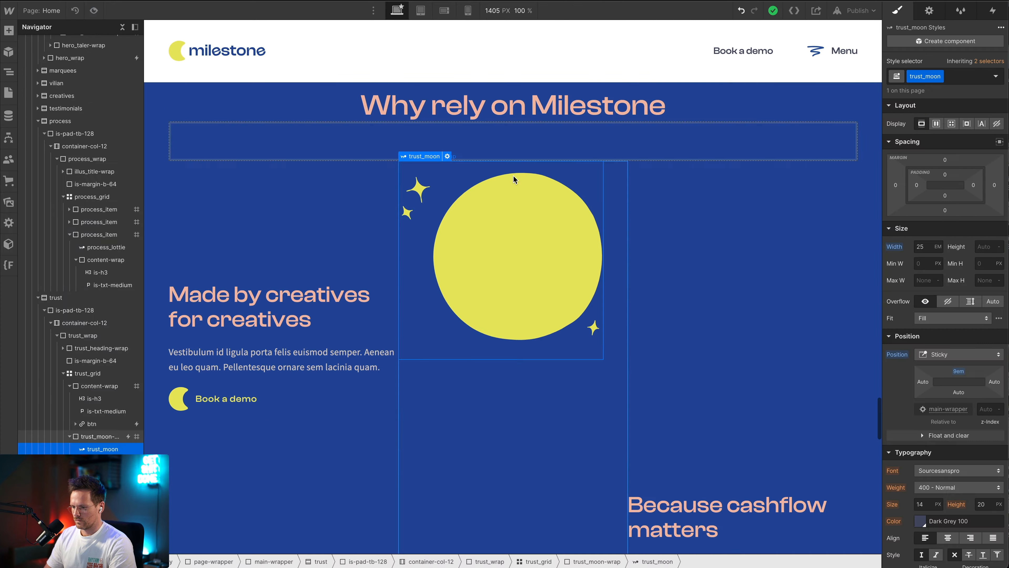
Switch to the tablet breakpoint and check the moon and content blocks throughout the trust section
click(422, 11)
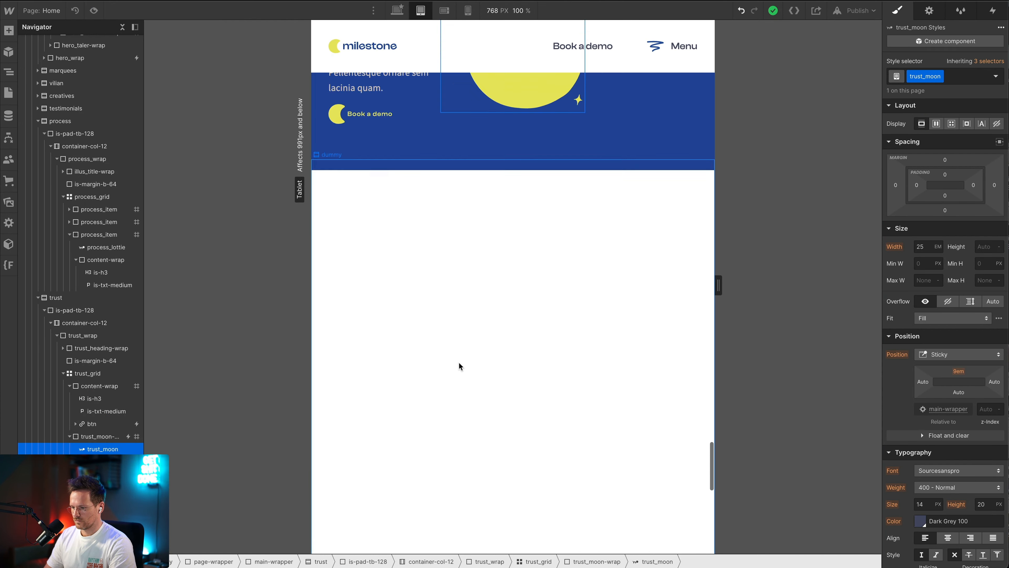
scroll(460, 365, up, 5)
scroll(460, 365, down, 2)
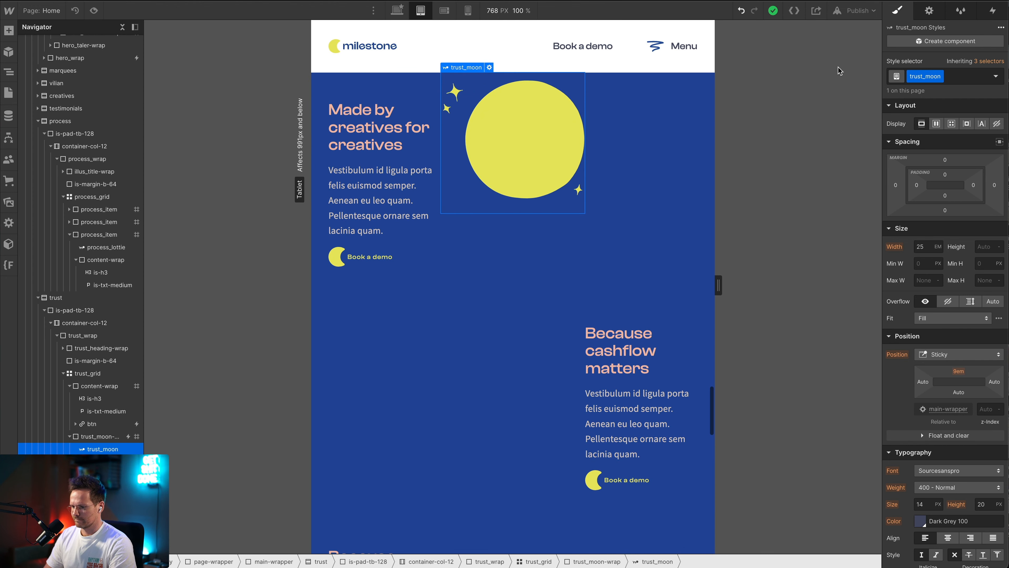
scroll(646, 380, down, 3)
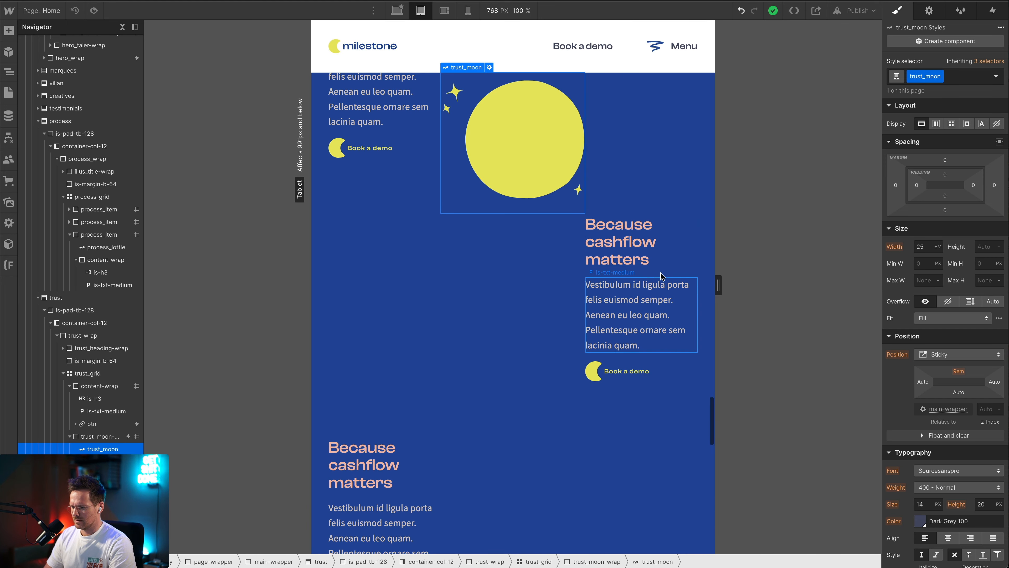
scroll(554, 259, up, 8)
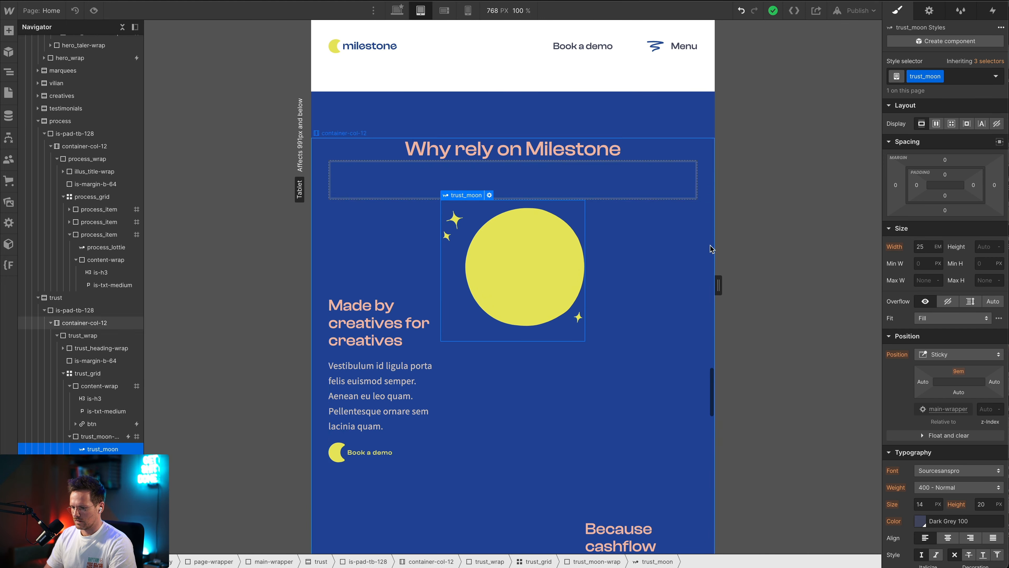
Set the middle column of trust_grid to 0.5fr on the tablet breakpoint
click(655, 230)
click(687, 209)
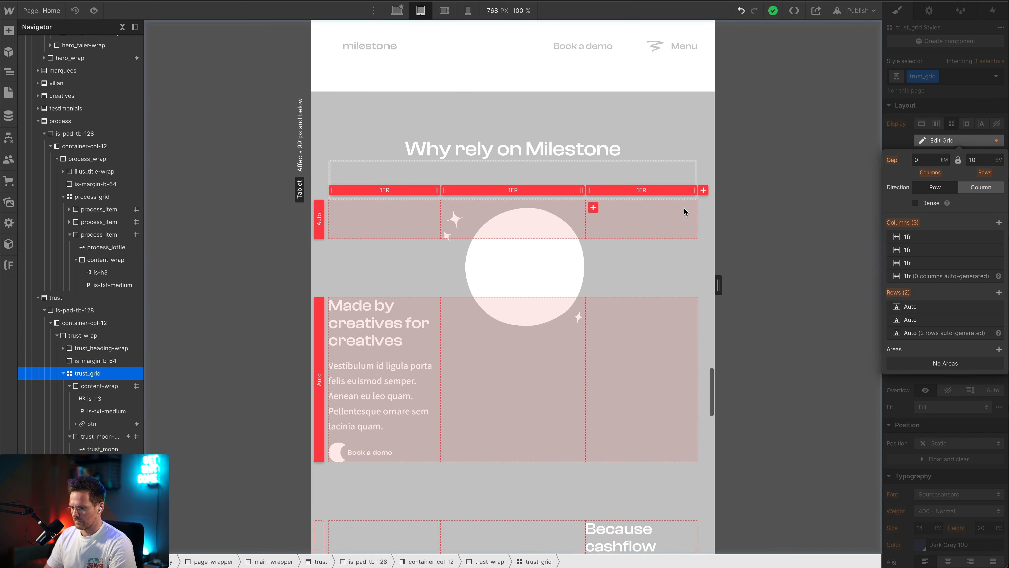
click(513, 190)
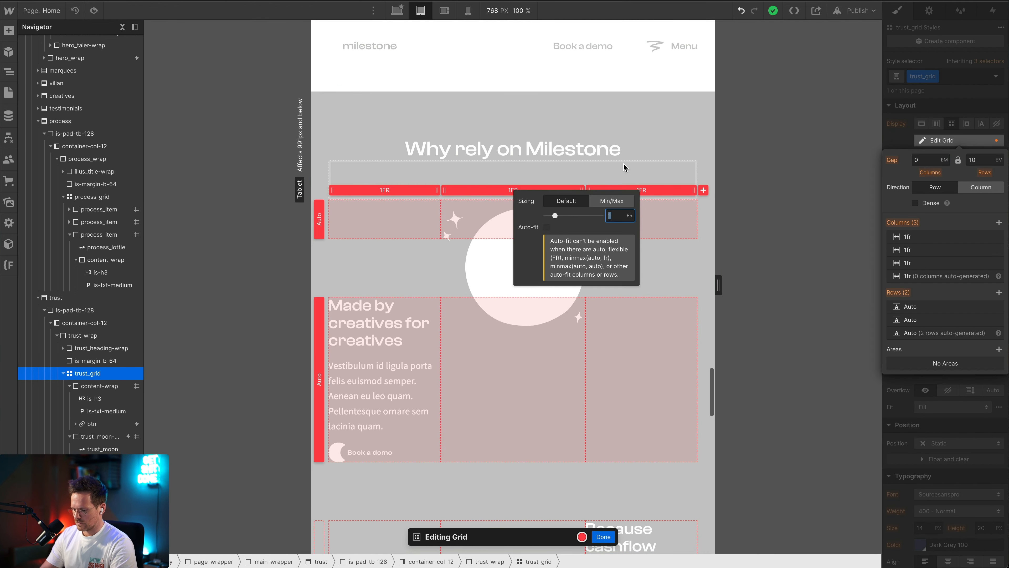
text(0.)
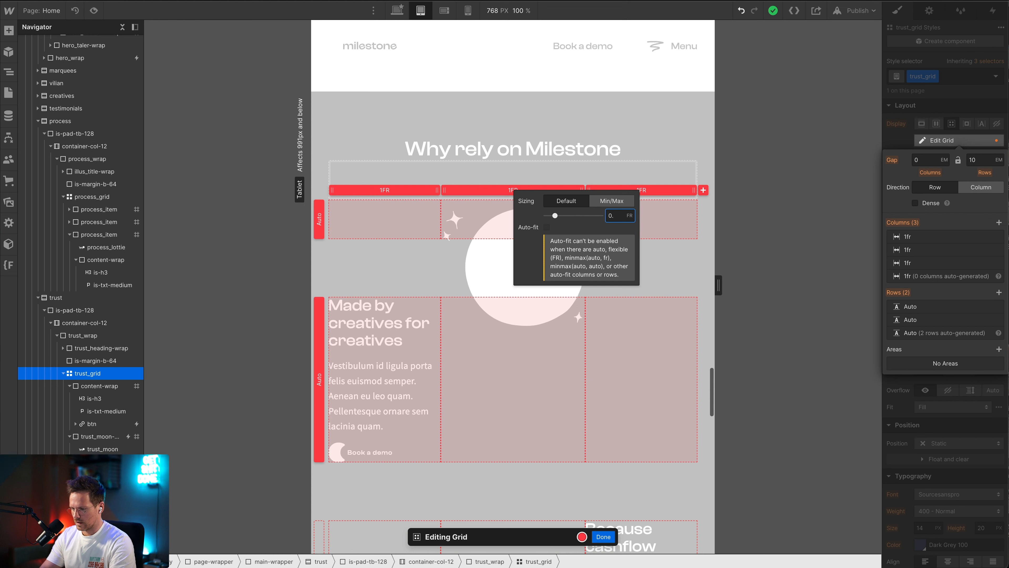
text(75)
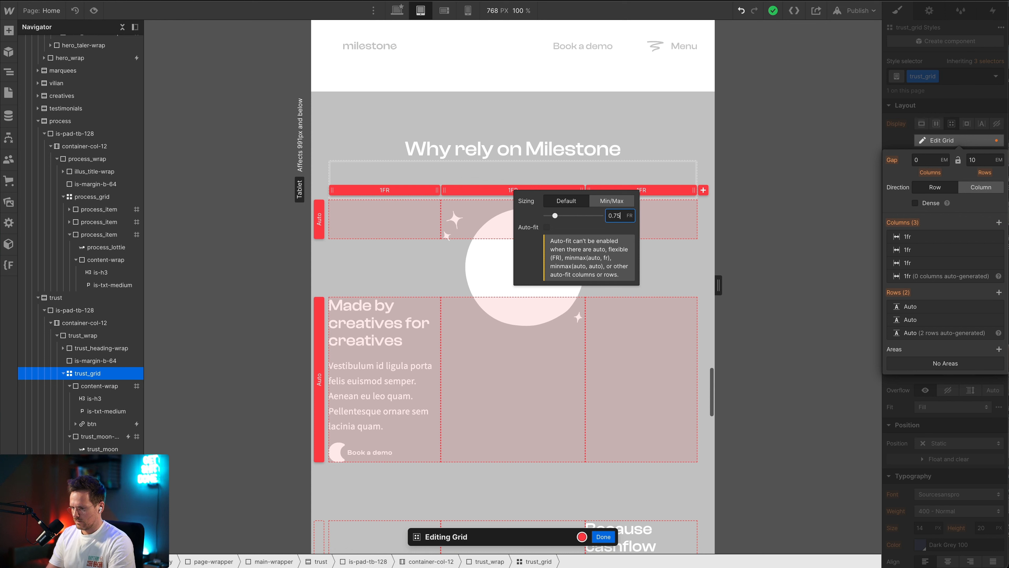
key(Return)
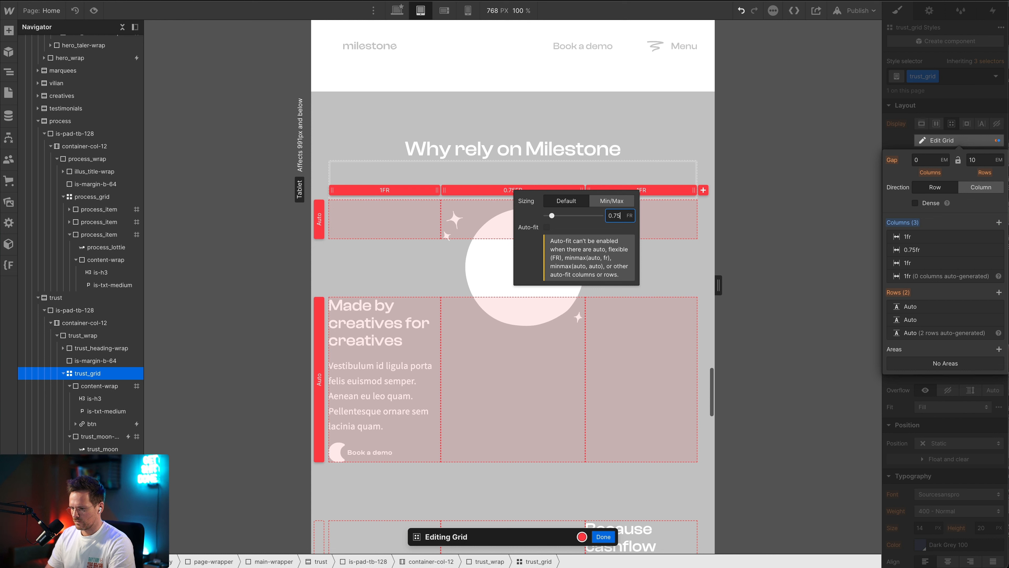
click(660, 272)
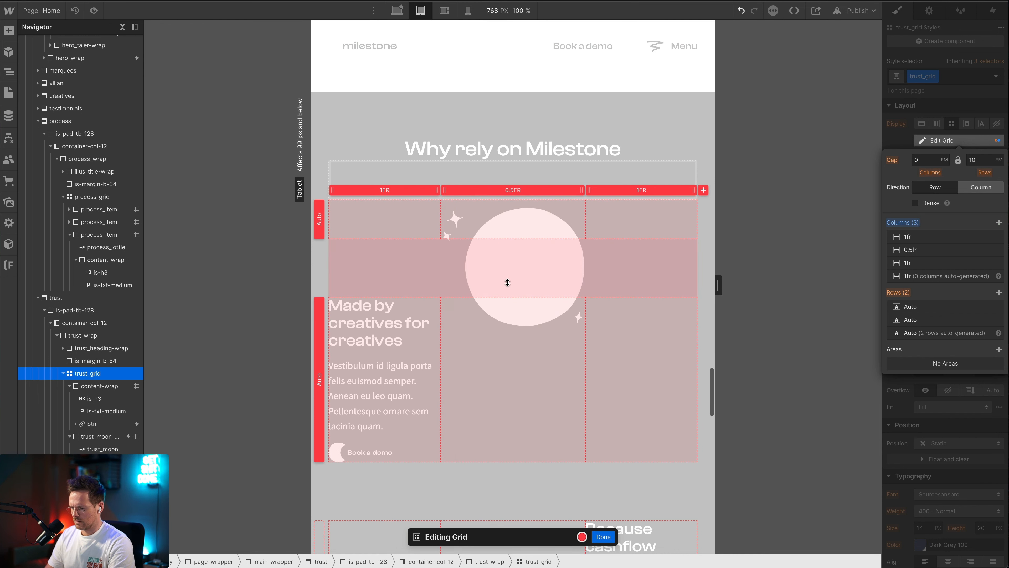
click(603, 536)
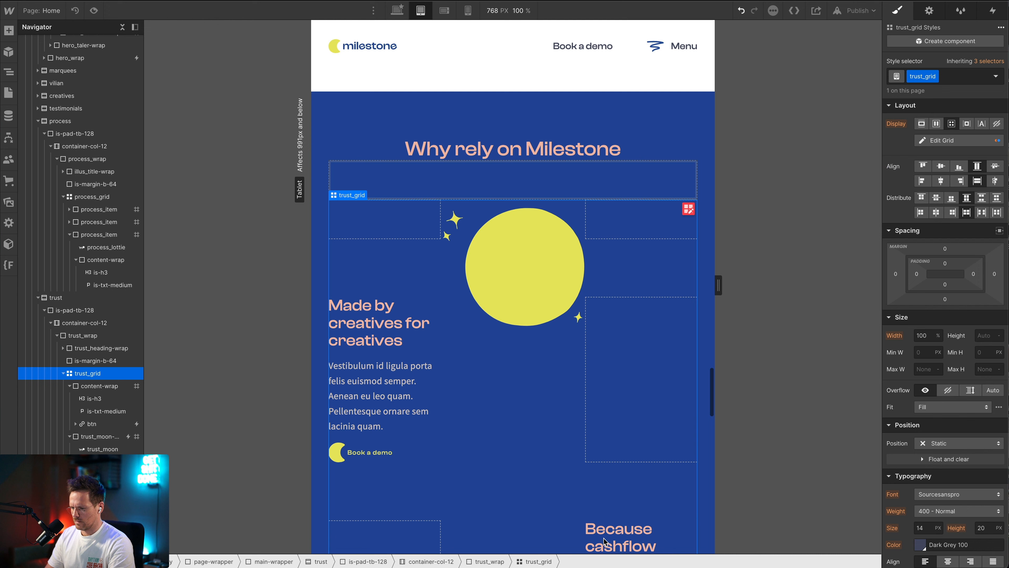
Reduce the tablet width of the trust_moon Lottie to 21em
click(530, 275)
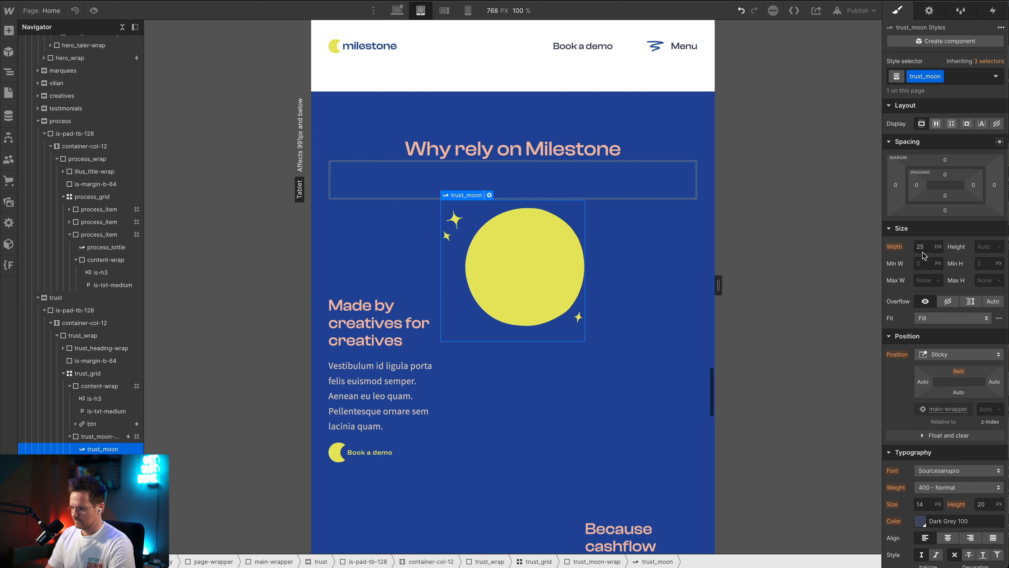
key(Down)
key(Down)
key(Down)
key(Down)
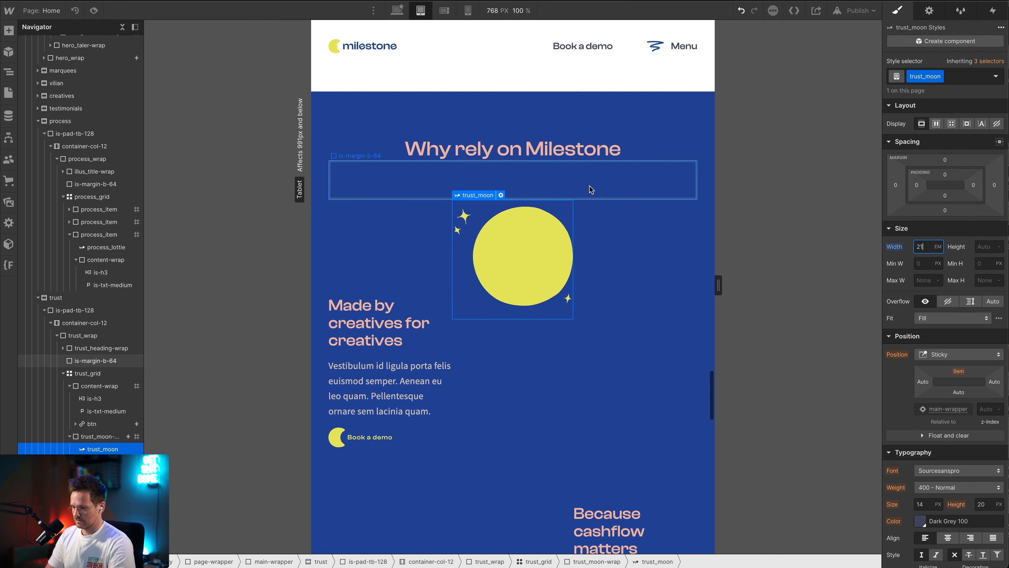
Narrow the middle column of trust_grid to 0.3fr and finish editing the grid
click(633, 304)
click(691, 211)
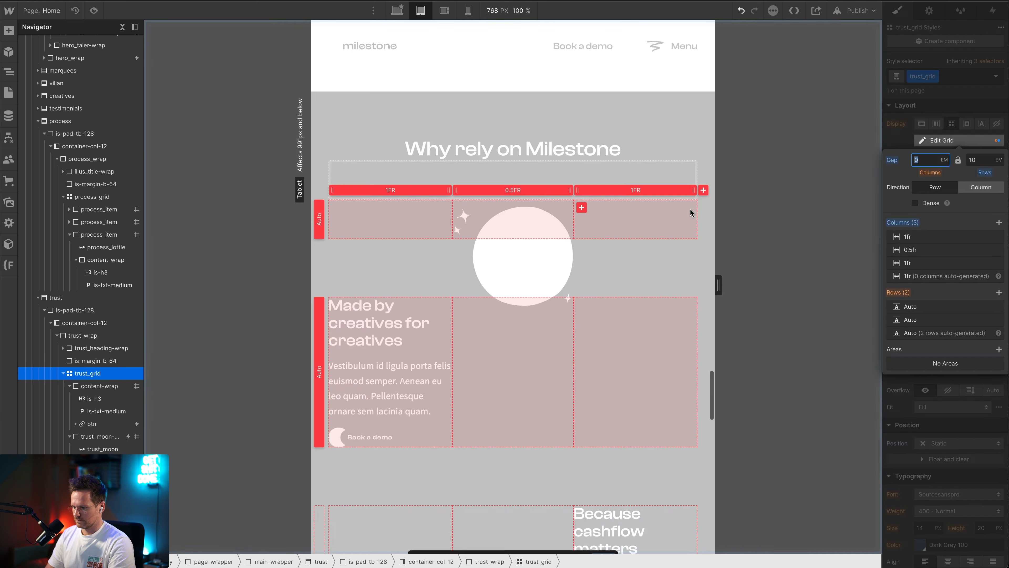
scroll(354, 304, down, 3)
scroll(476, 239, up, 3)
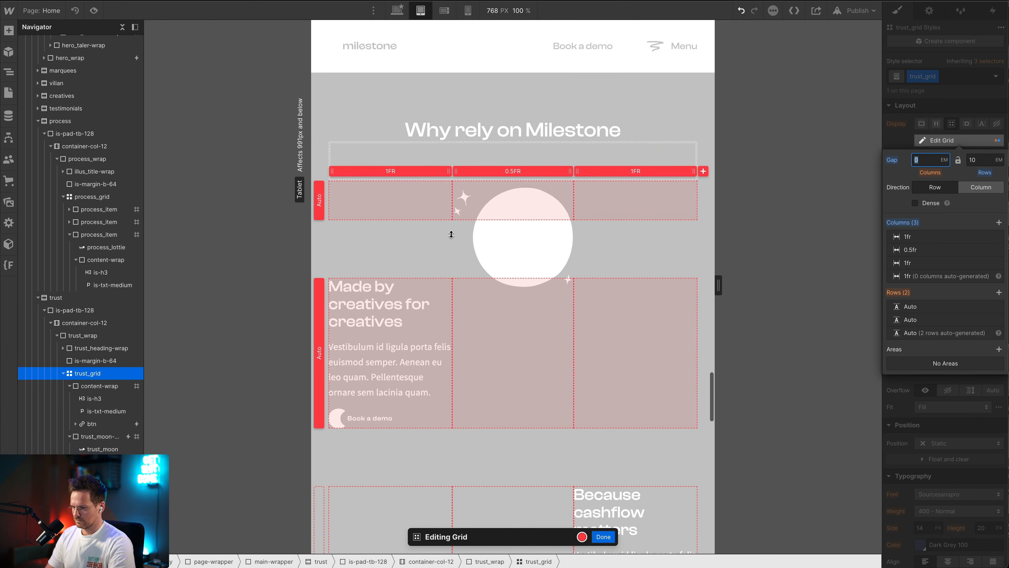
click(524, 172)
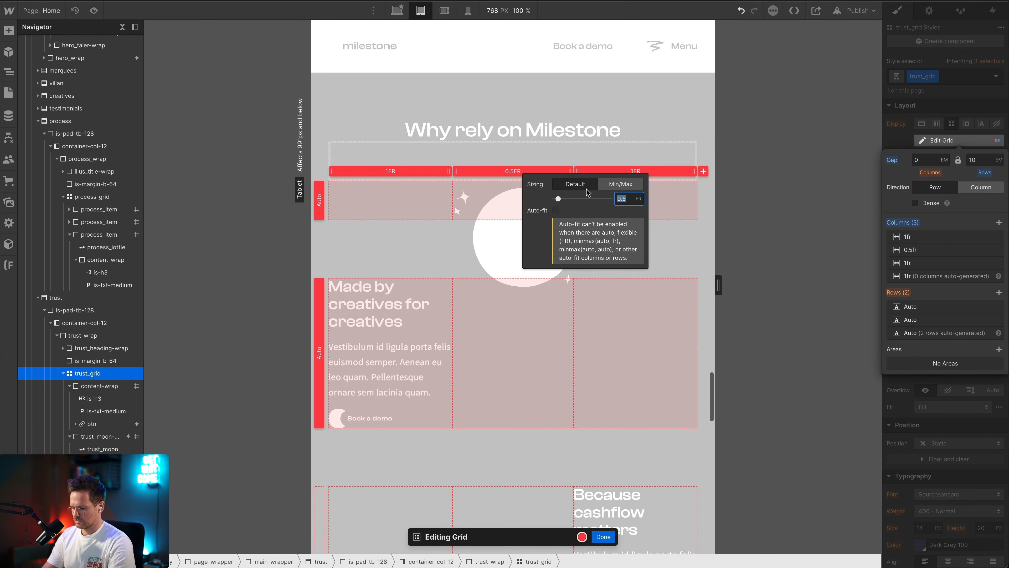
text(.3)
click(611, 292)
click(603, 536)
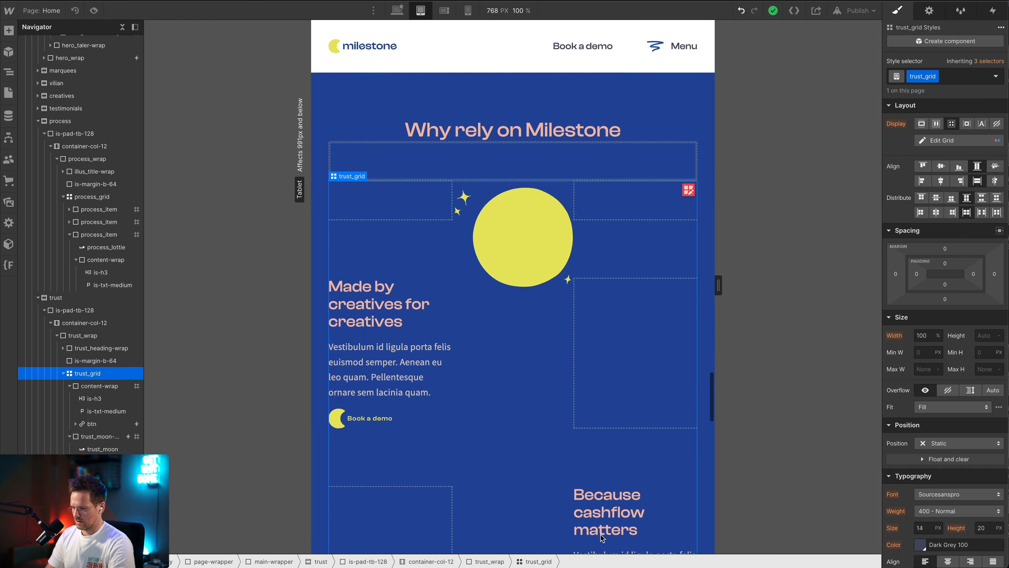
Set the tablet width of the trust_moon Lottie to 16em
click(473, 285)
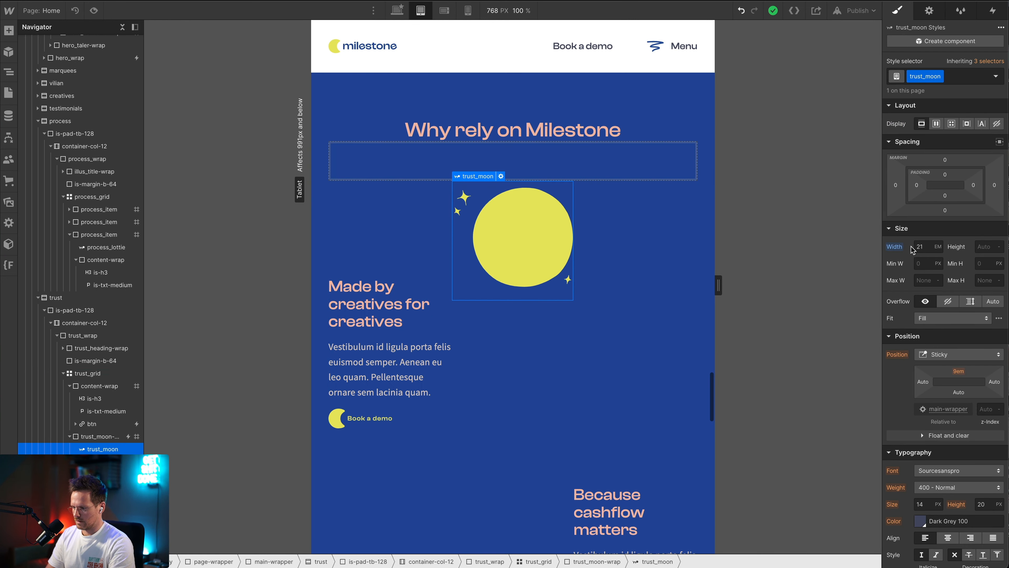
click(930, 246)
key(Down)
key(Down)
key(Down)
key(Down)
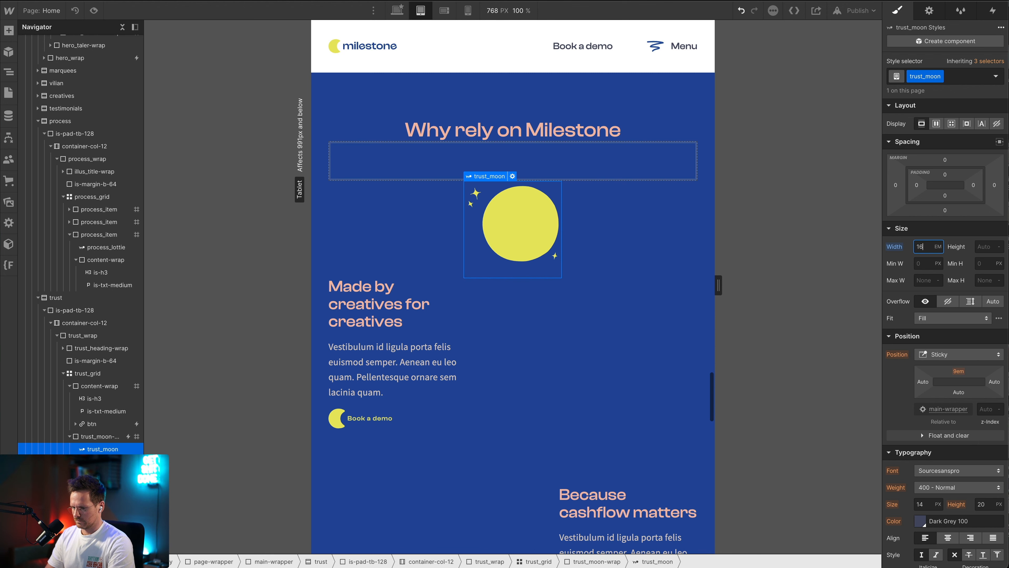
key(Down)
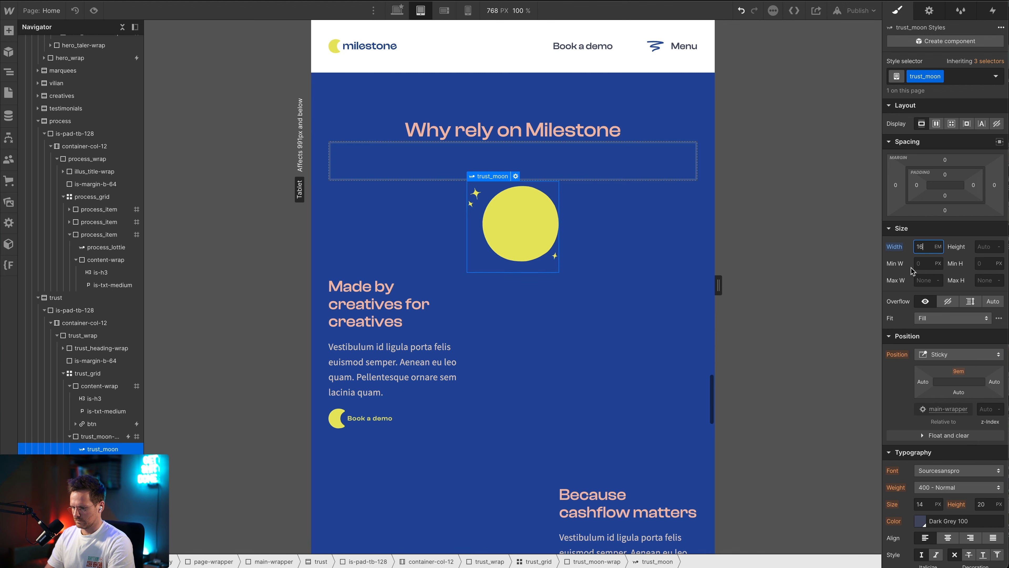
Set the column gap of trust_grid to 1.5em on the tablet breakpoint
scroll(605, 359, down, 10)
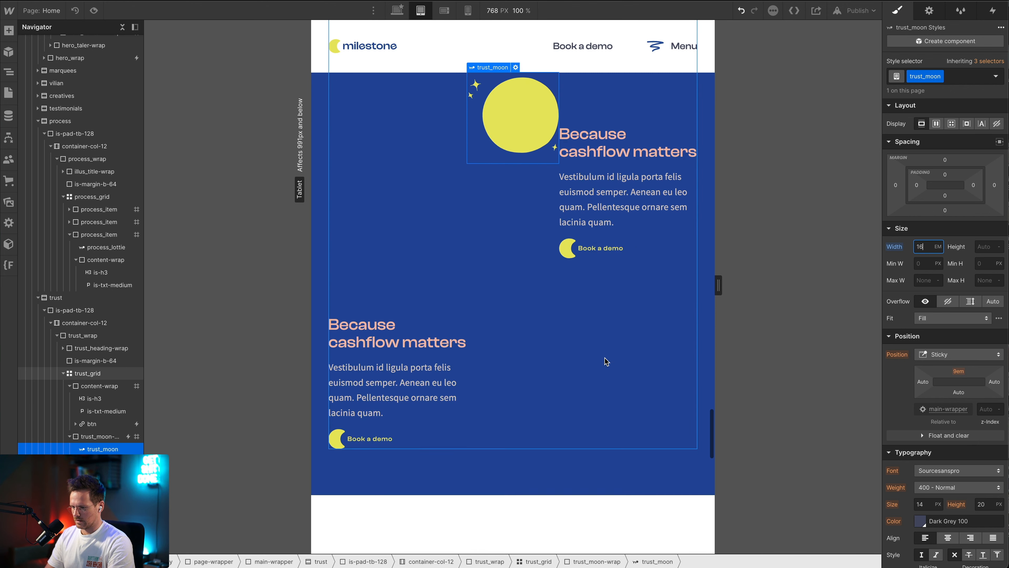
scroll(604, 359, up, 5)
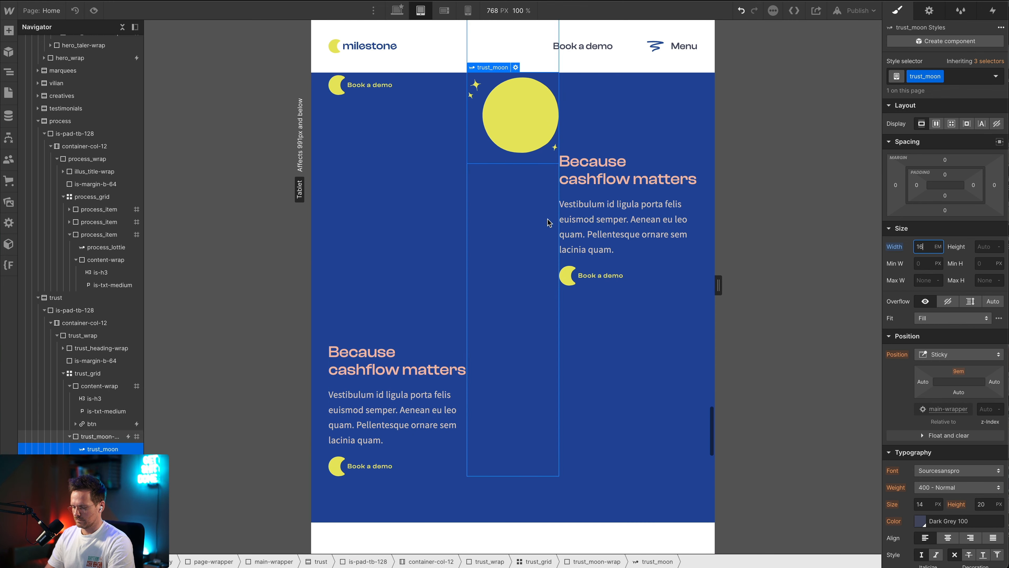
click(617, 419)
scroll(661, 175, up, 3)
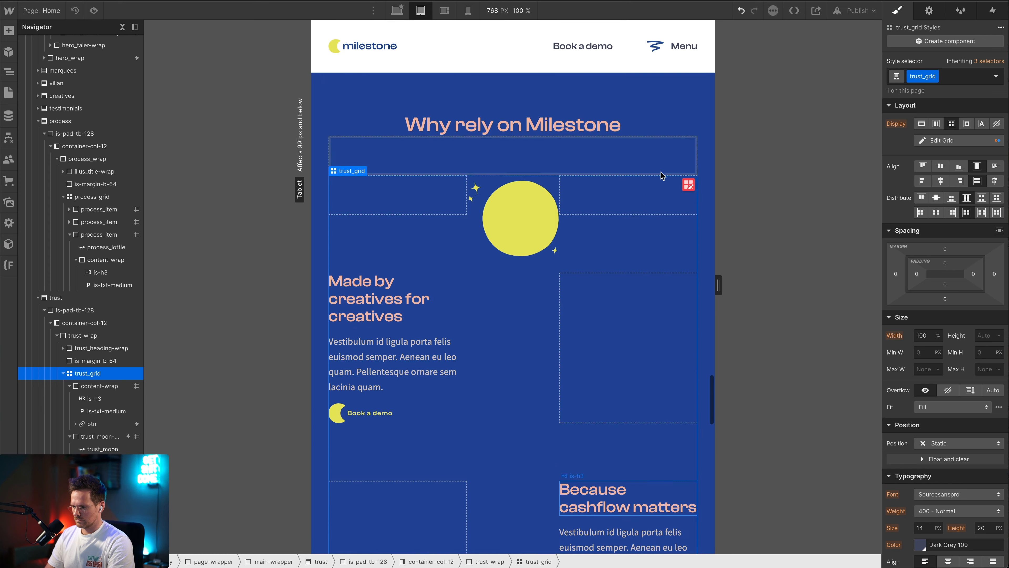
click(689, 185)
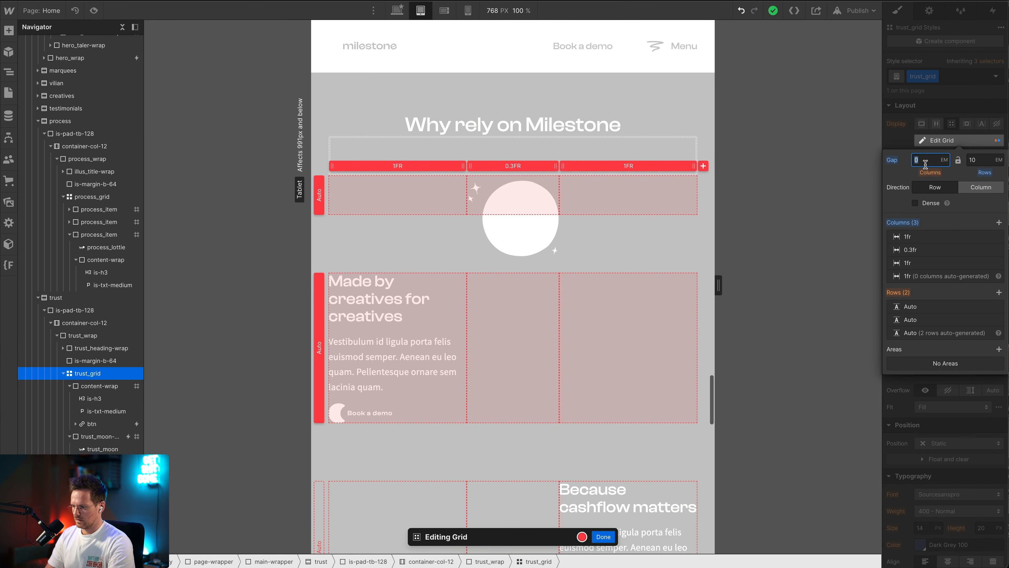
text(1em)
key(Return)
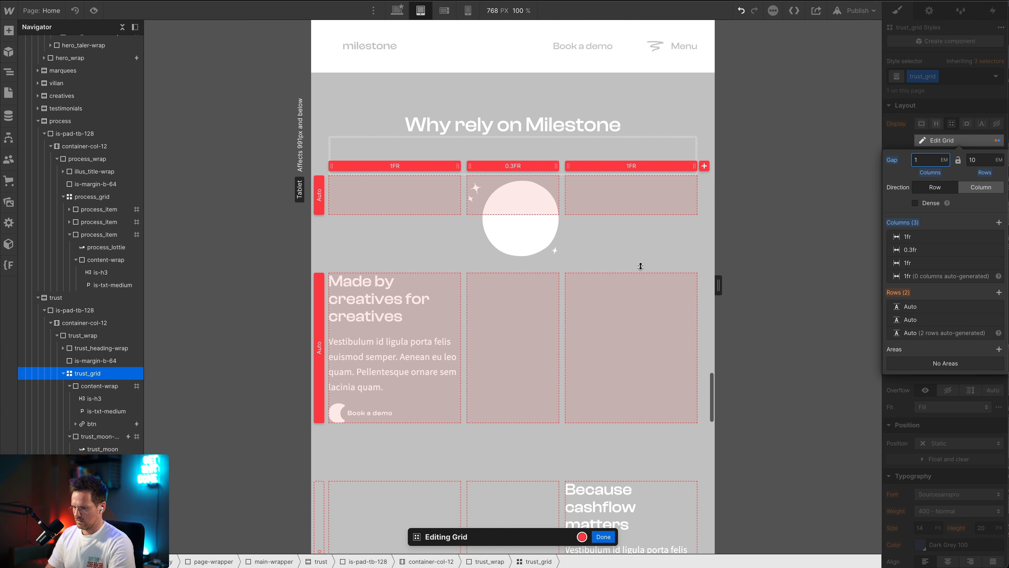
text(.5)
key(Return)
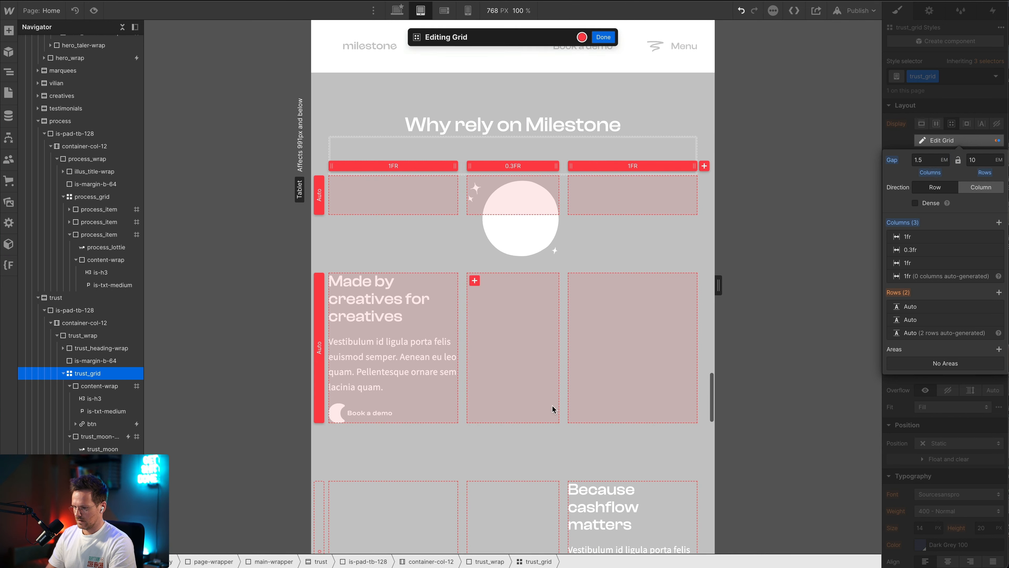
key(Escape)
Check the tablet layout of the whole trust section, including column spacing and the sticky moon's clearance from the text
scroll(552, 324, down, 5)
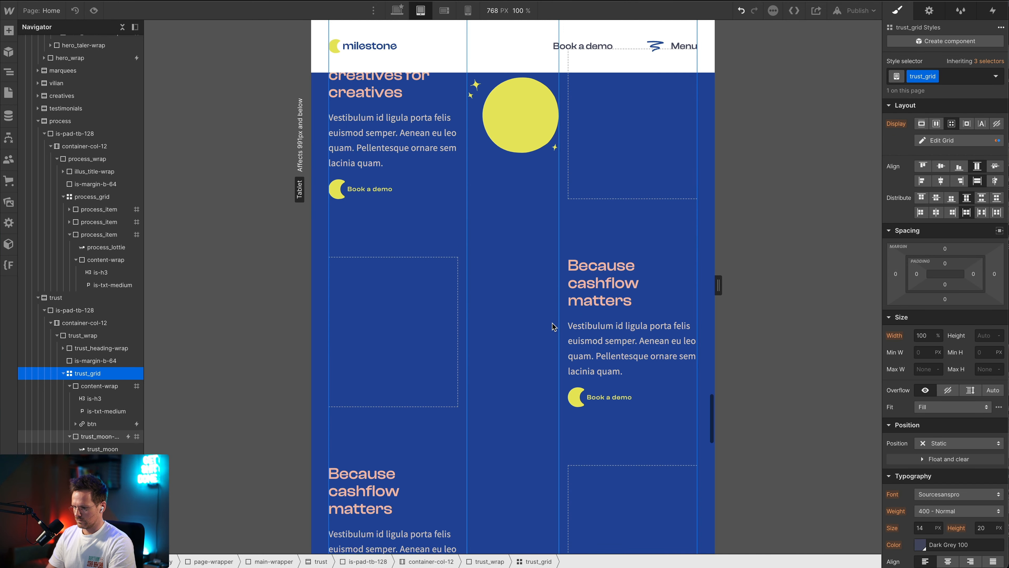
scroll(553, 324, down, 4)
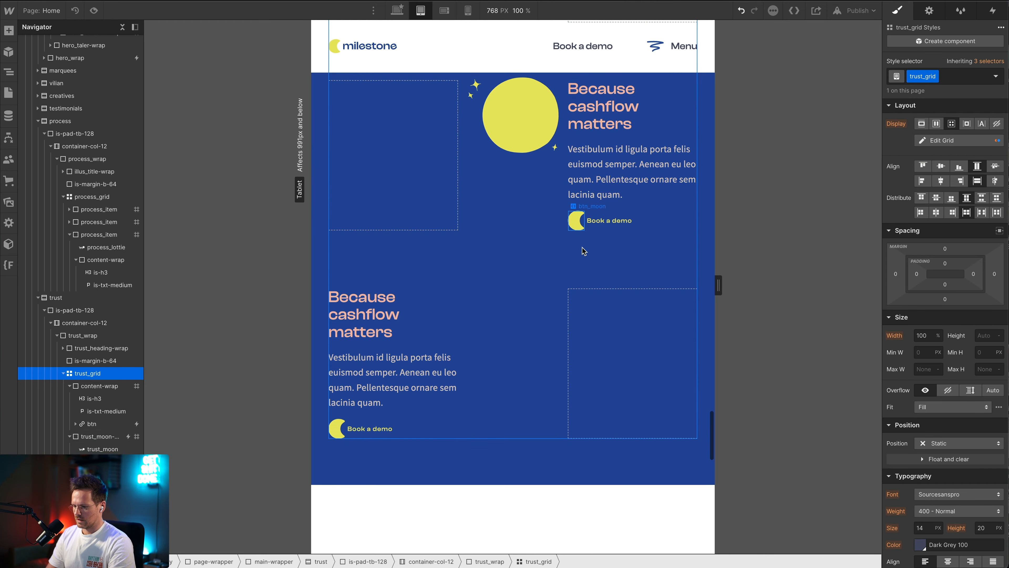
scroll(579, 332, down, 6)
scroll(578, 330, up, 3)
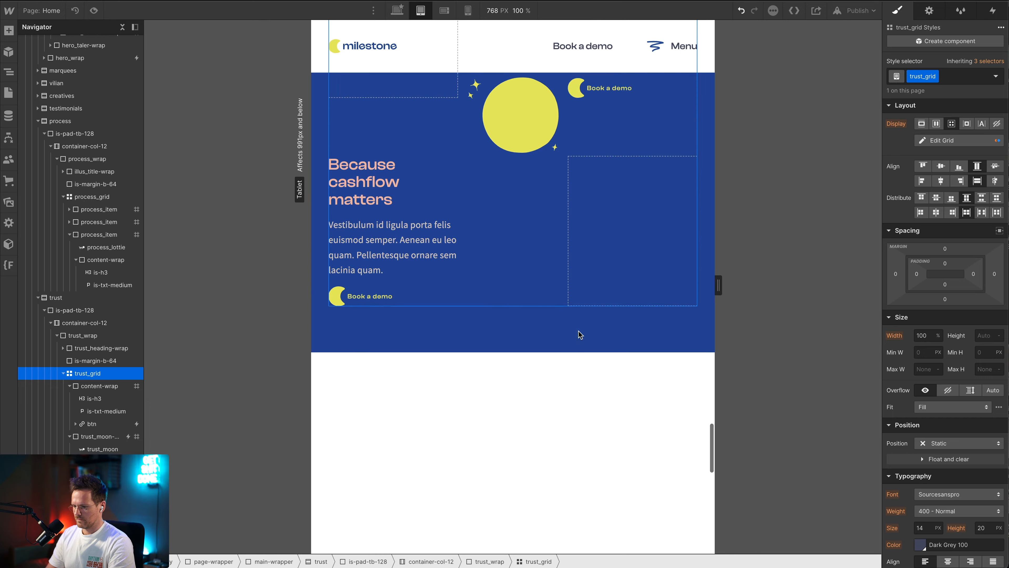
scroll(578, 330, down, 3)
scroll(578, 330, up, 12)
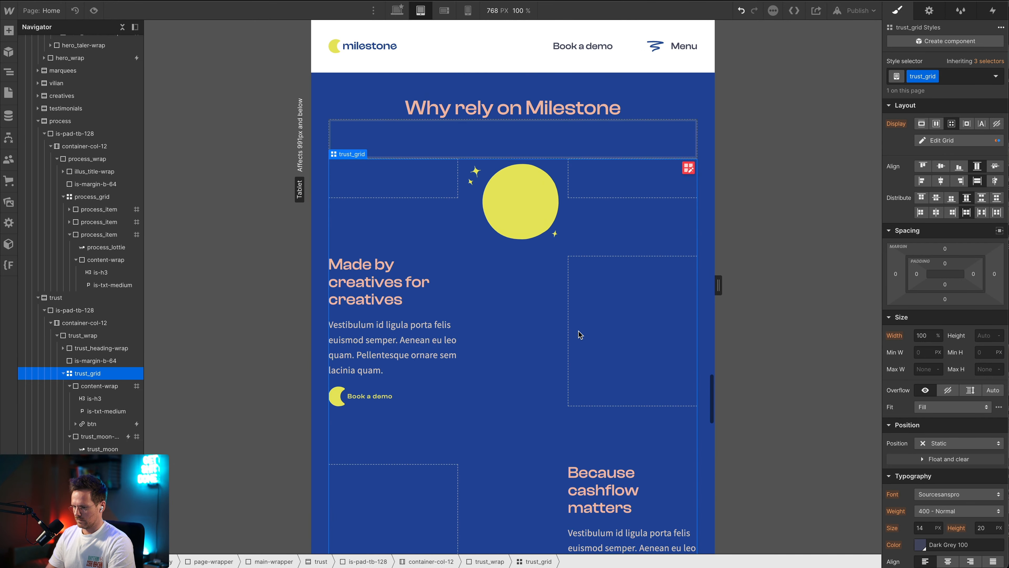
scroll(580, 334, down, 3)
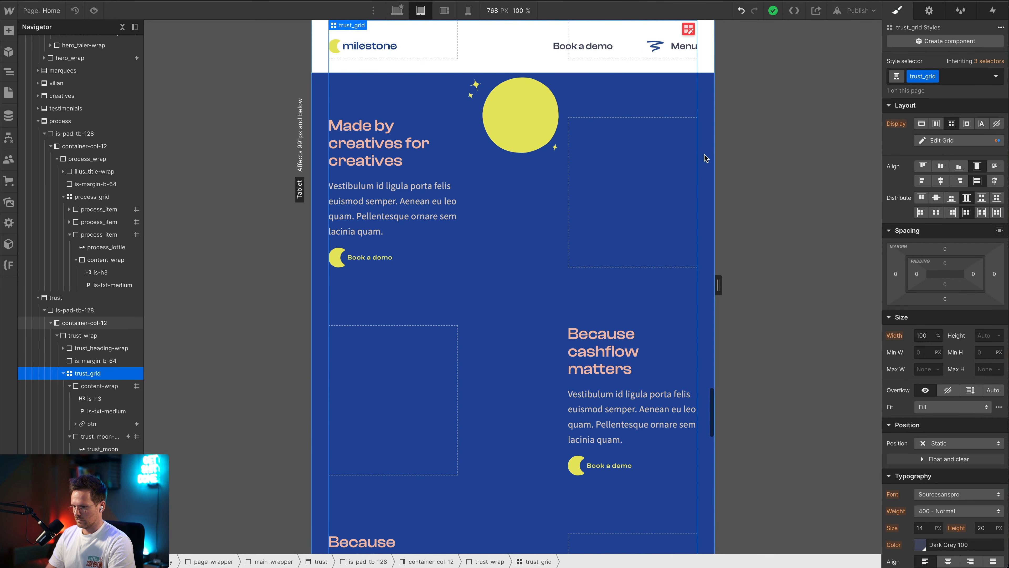
drag(718, 285, 632, 309)
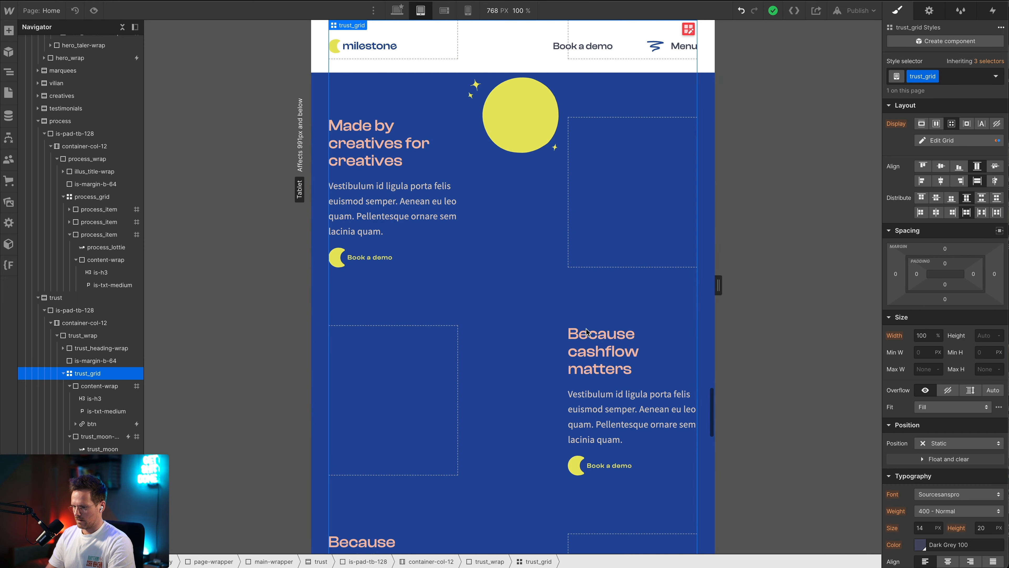
scroll(597, 323, down, 2)
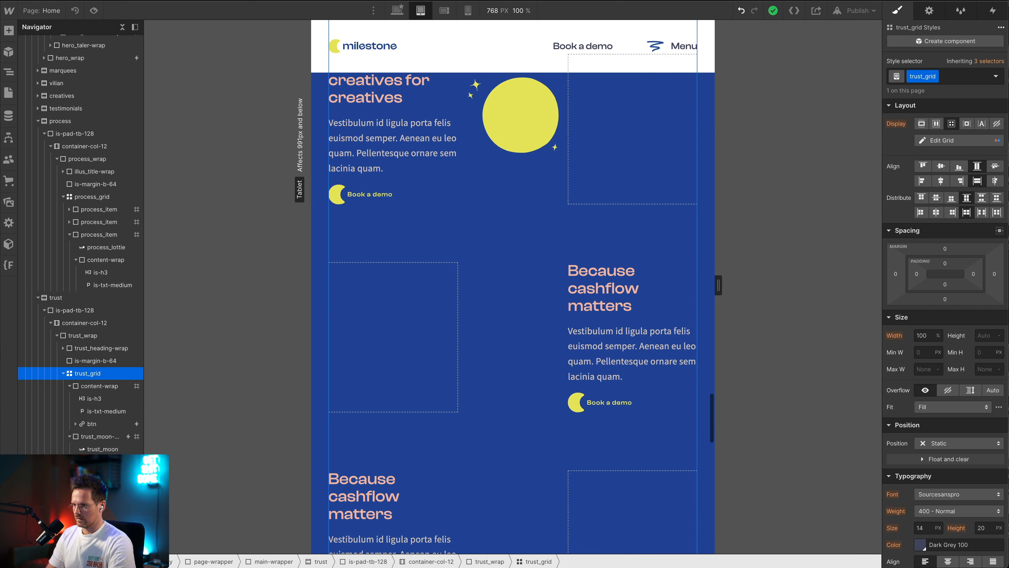
Widen the third column of trust_grid, holding the "Because cashflow matters" block, to 1.25fr
click(945, 140)
click(640, 39)
text(1.25)
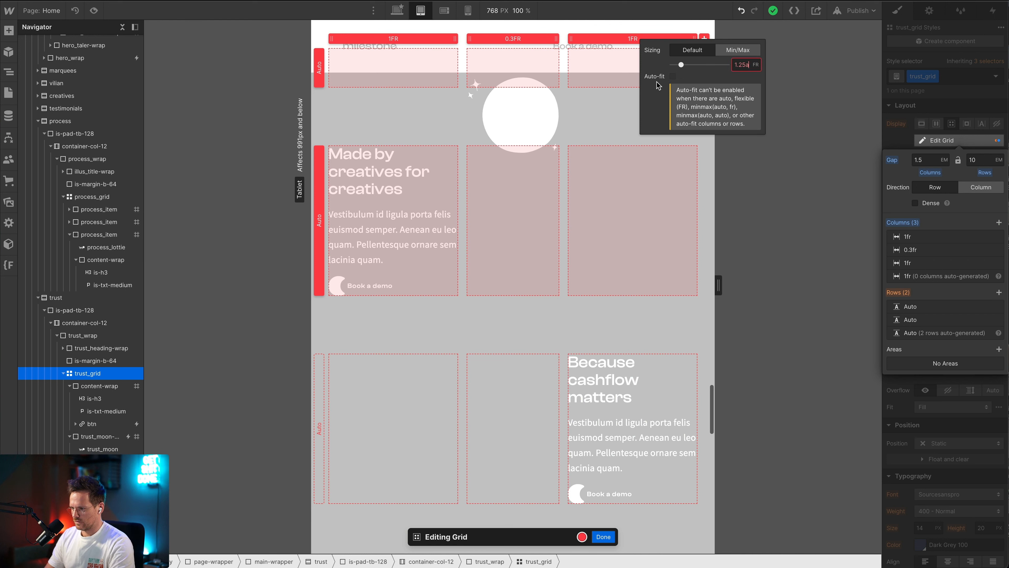
key(Return)
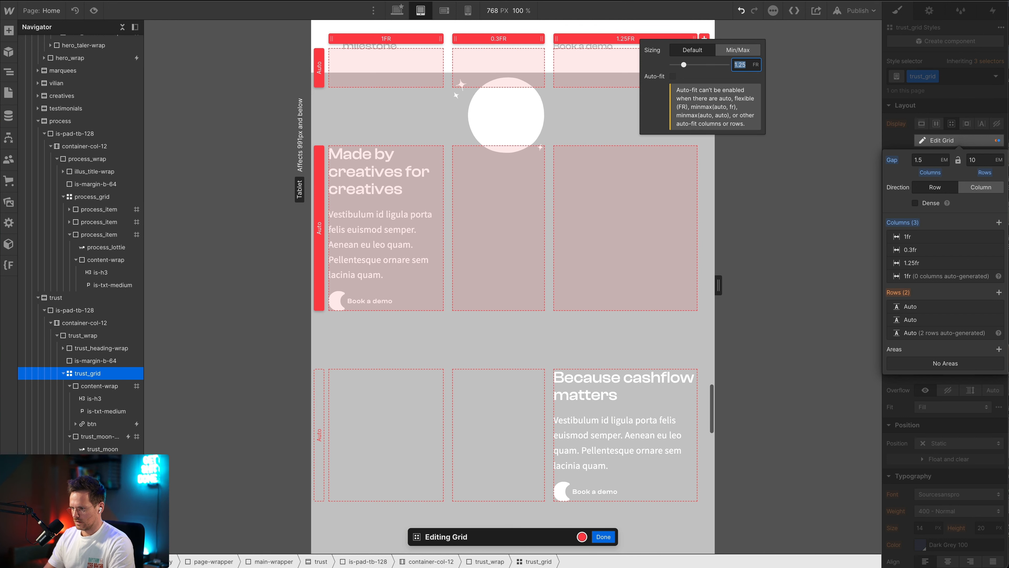
Set the first column of trust_grid, holding the "Made by creatives for creatives" block, to 1.25fr on the tablet breakpoint
click(397, 41)
click(390, 38)
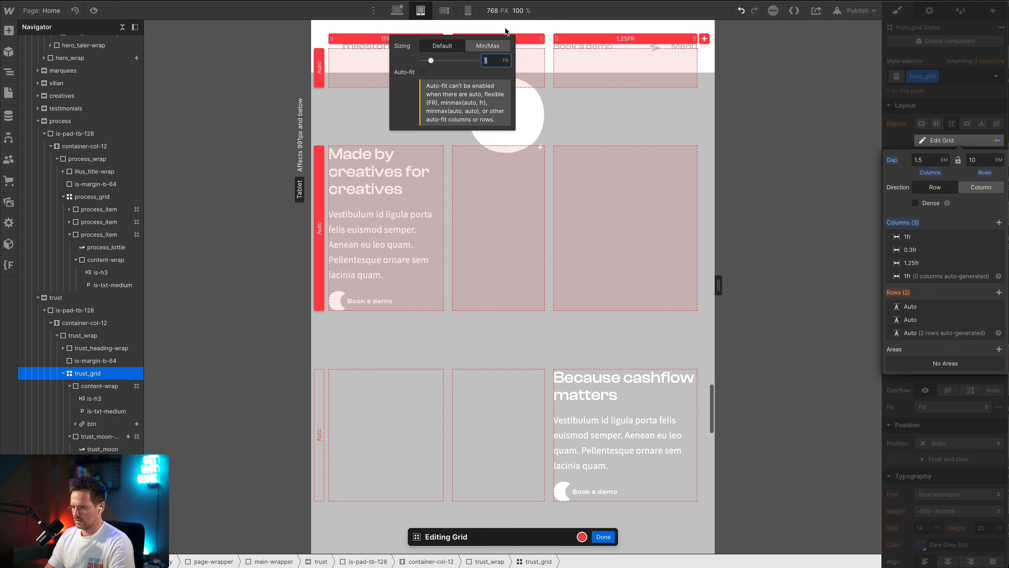
text(1.25)
key(Return)
click(620, 167)
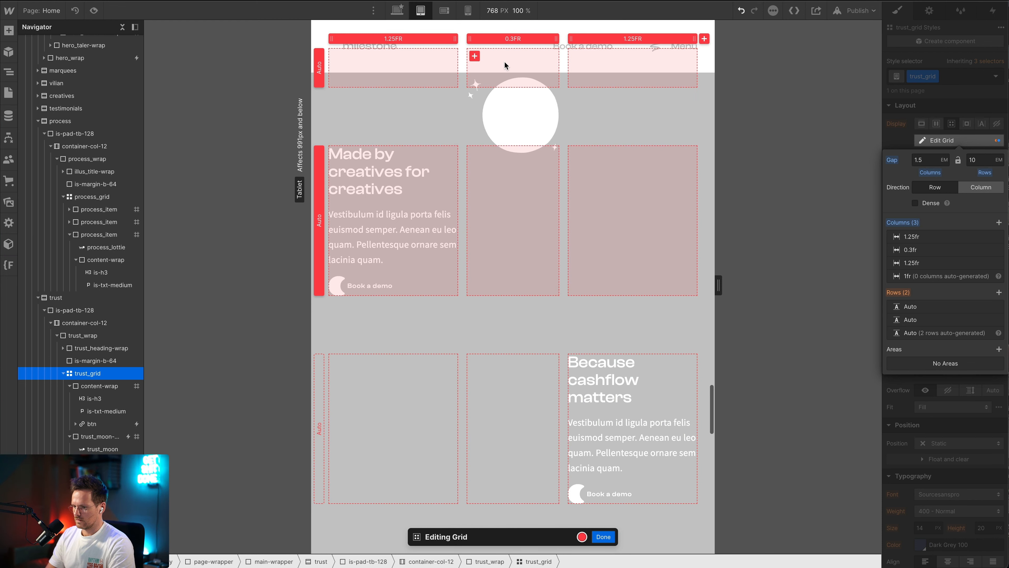
Set the middle column of trust_grid to 0.5fr, finish the grid editing, and check the moon's spacing along the section
click(511, 40)
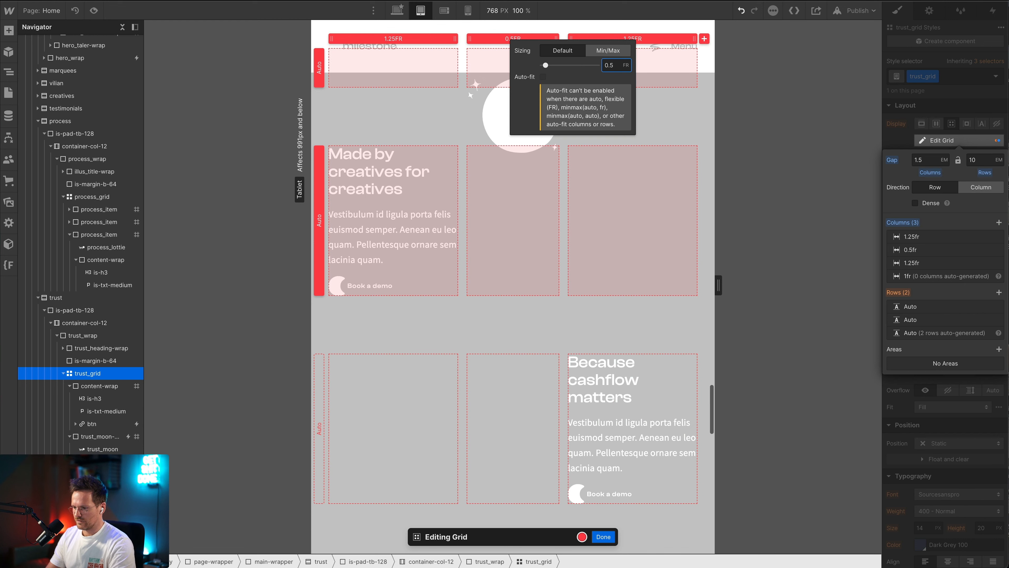
click(734, 161)
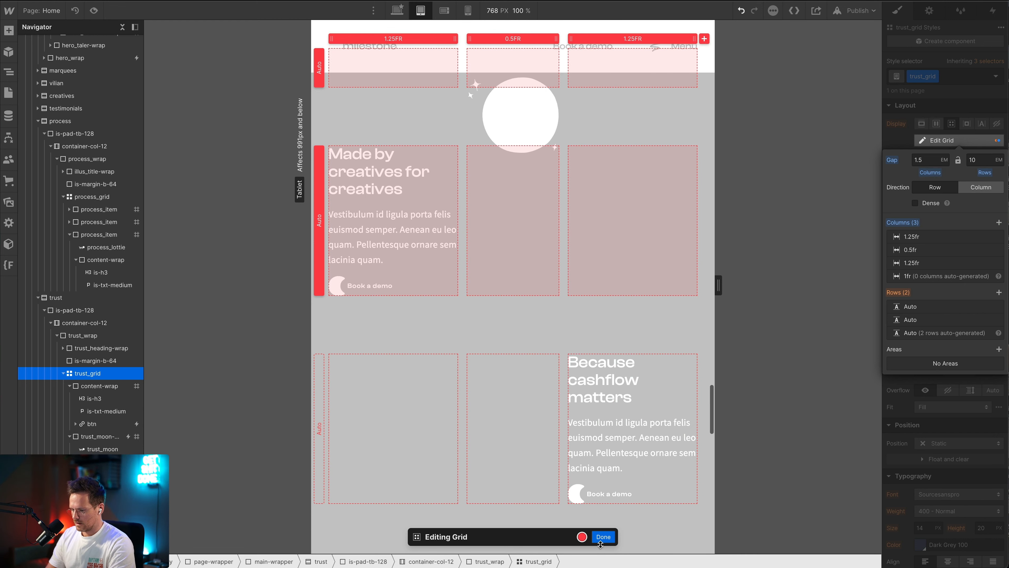
click(603, 536)
scroll(569, 391, up, 4)
scroll(568, 392, down, 5)
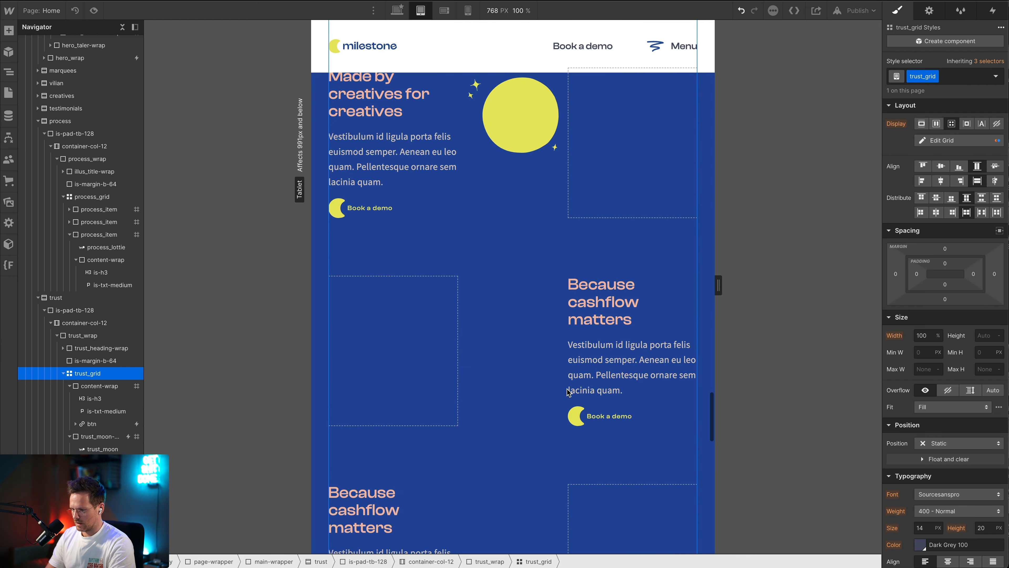
scroll(568, 391, up, 2)
scroll(567, 391, down, 6)
scroll(567, 393, up, 2)
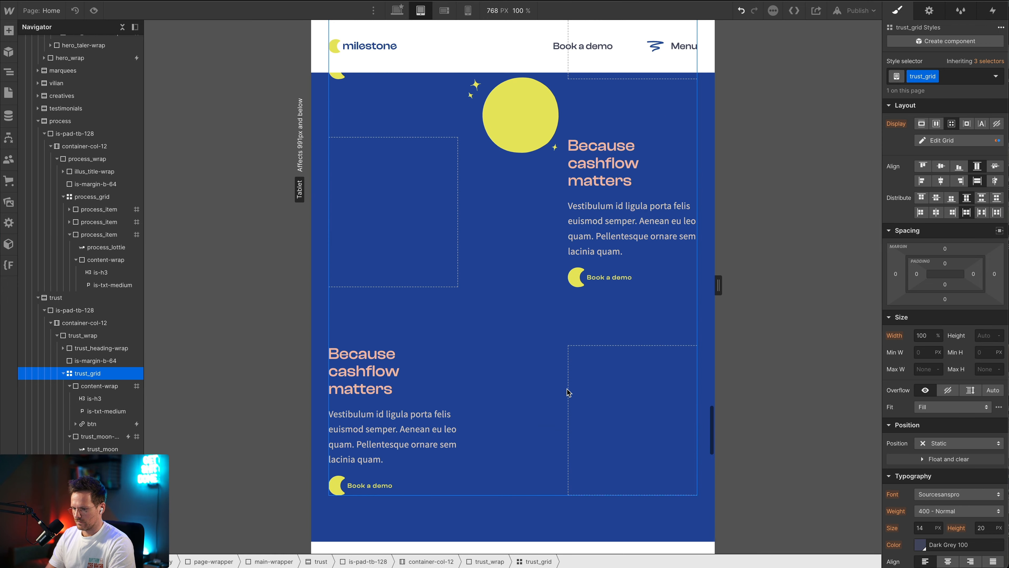
Copy the heading "Become independent from payments" from the Figma design and paste it over the third trust block's heading in Webflow
key(super+Tab)
scroll(339, 380, down, 1)
scroll(338, 380, down, 2)
click(410, 399)
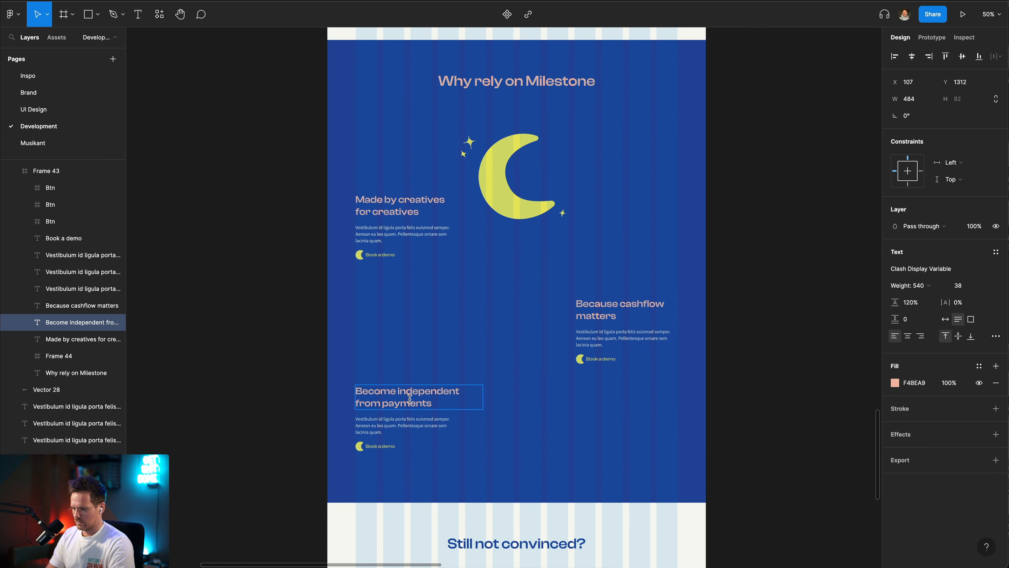
key(super+Tab)
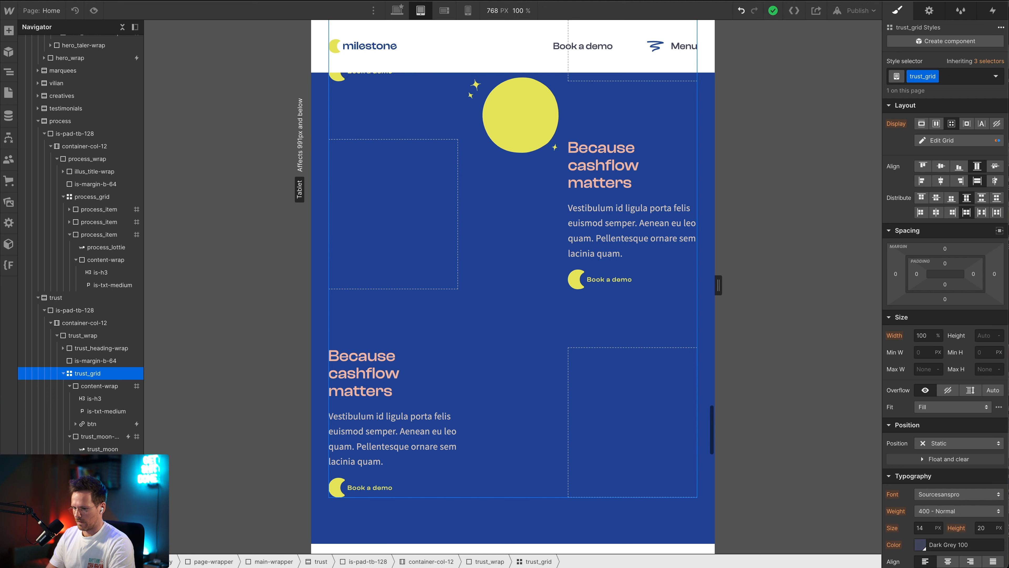
double_click(336, 355)
text(Become independent from payments)
key(Escape)
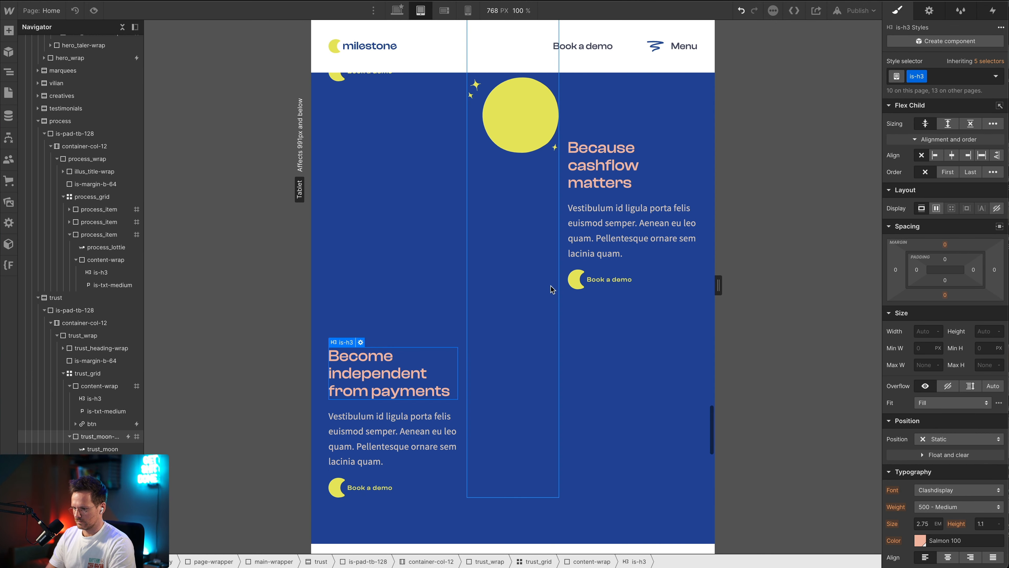
On the mobile landscape breakpoint, set the column start and end of trust_moon-wrap to 1
scroll(551, 289, up, 3)
scroll(612, 388, up, 3)
scroll(615, 388, down, 4)
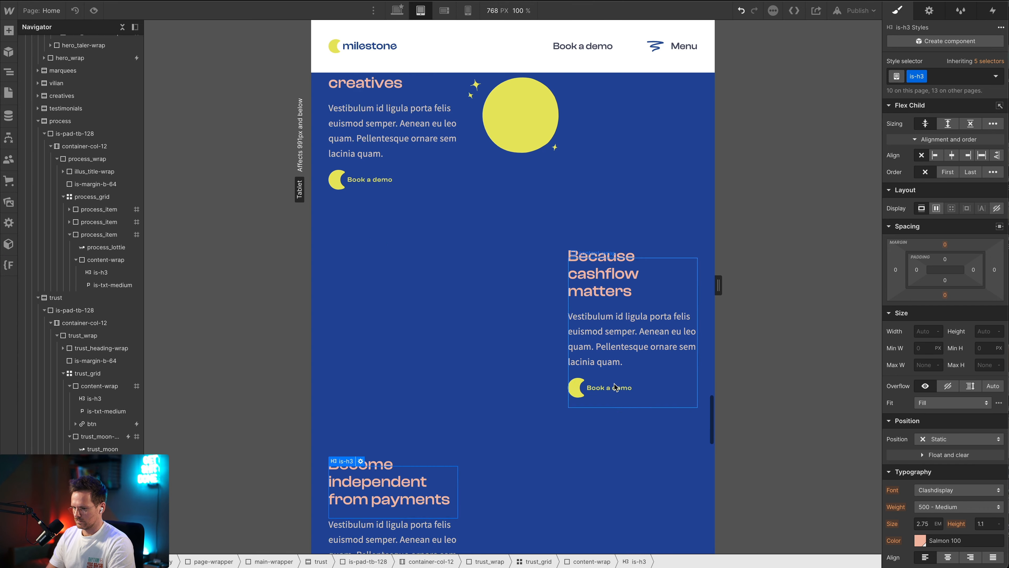
scroll(615, 388, up, 9)
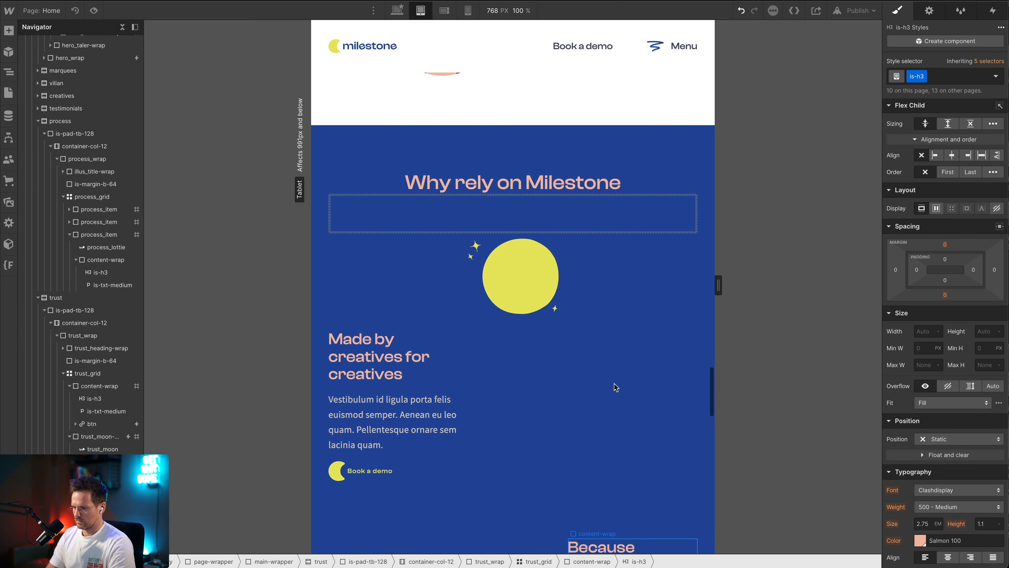
scroll(615, 388, down, 2)
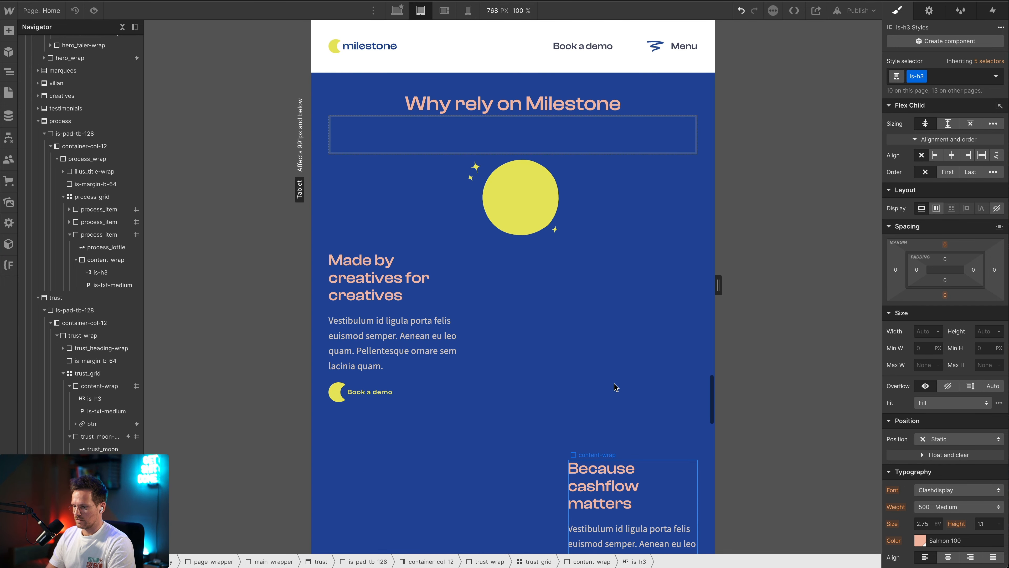
click(444, 17)
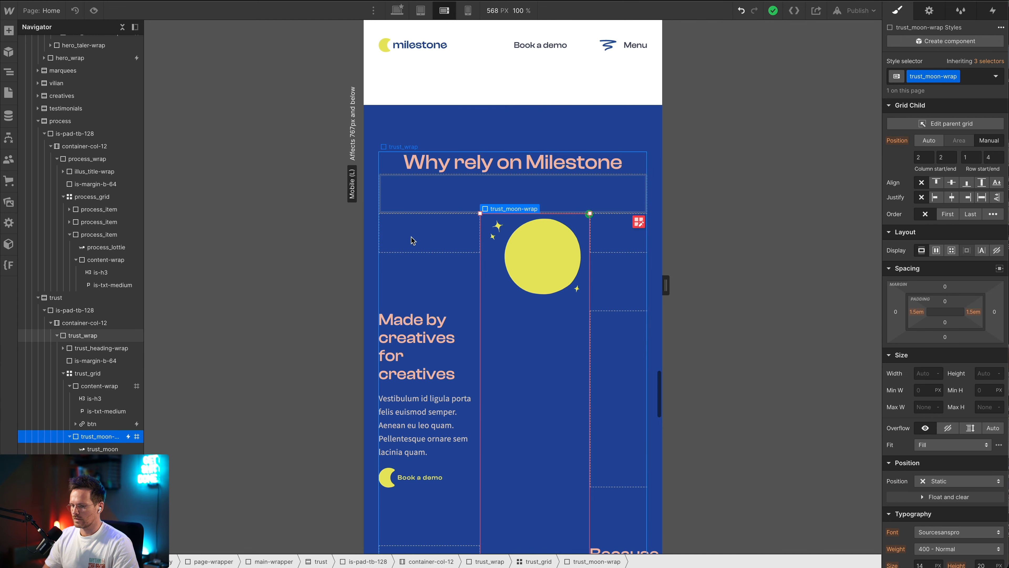
scroll(444, 283, down, 3)
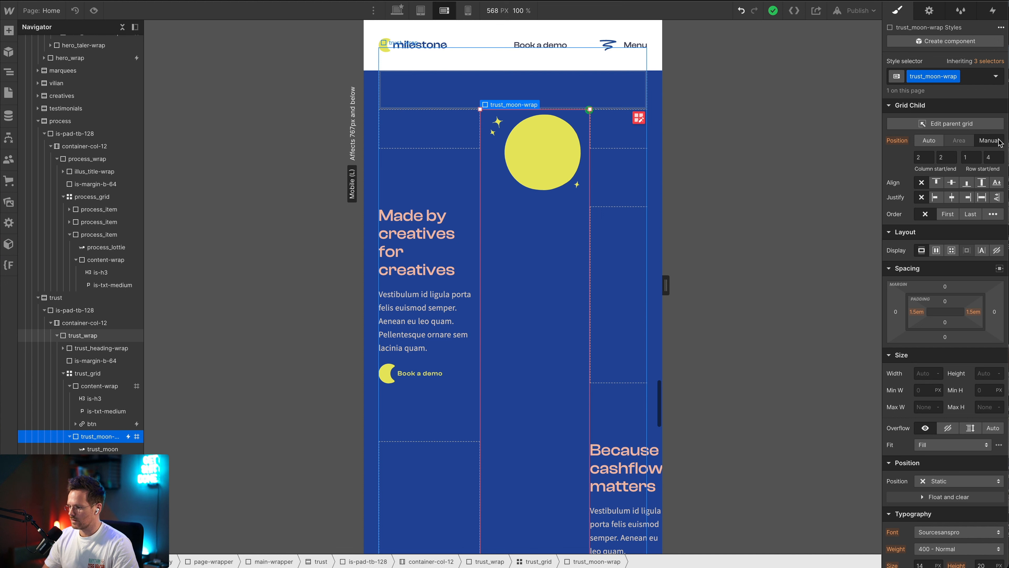
click(919, 157)
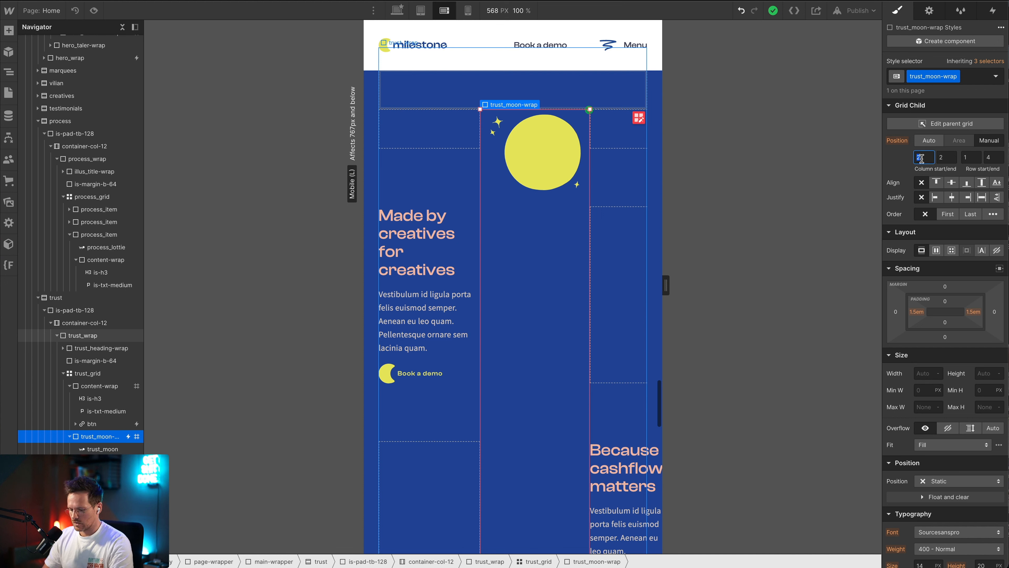
text(1)
key(Tab)
text(1)
key(Tab)
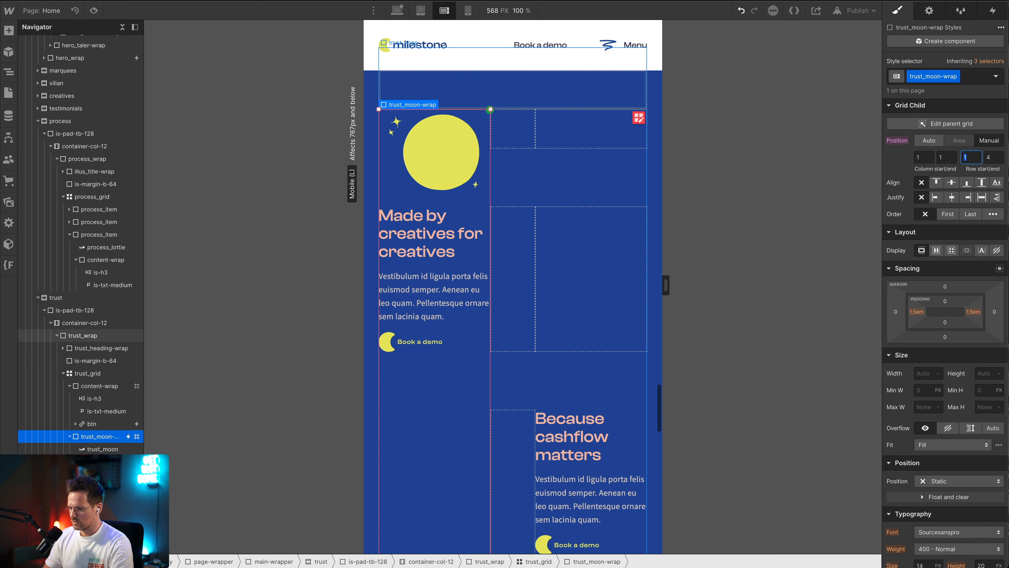
Open trust_grid for grid editing and delete its first 1.25fr column on the mobile landscape breakpoint
click(70, 436)
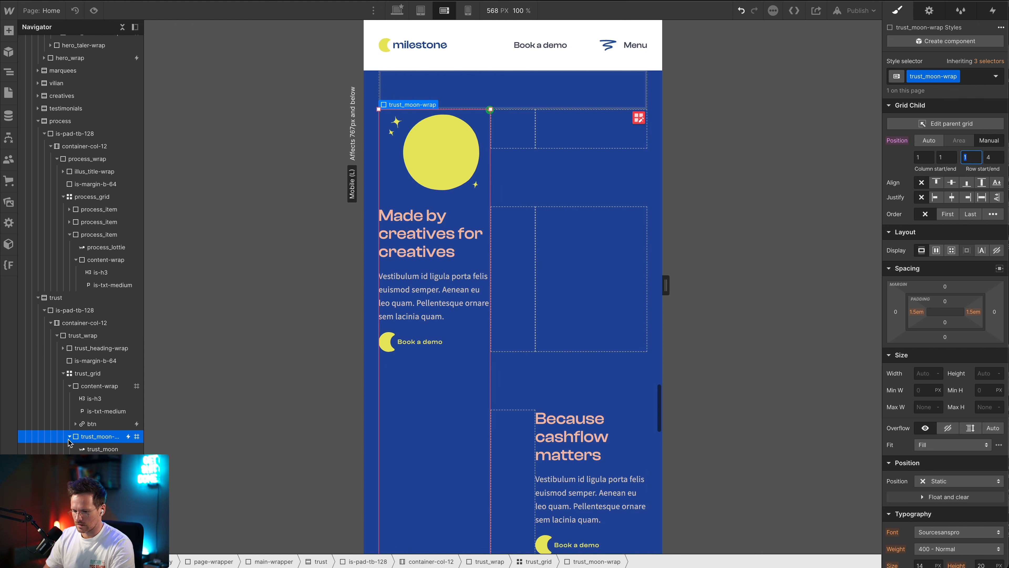
click(69, 386)
click(88, 390)
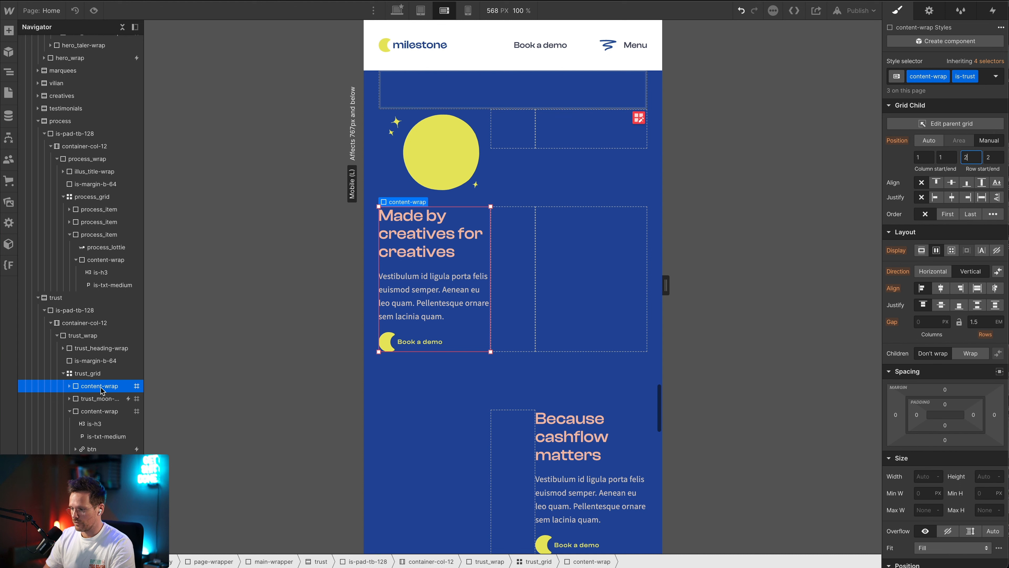
click(927, 159)
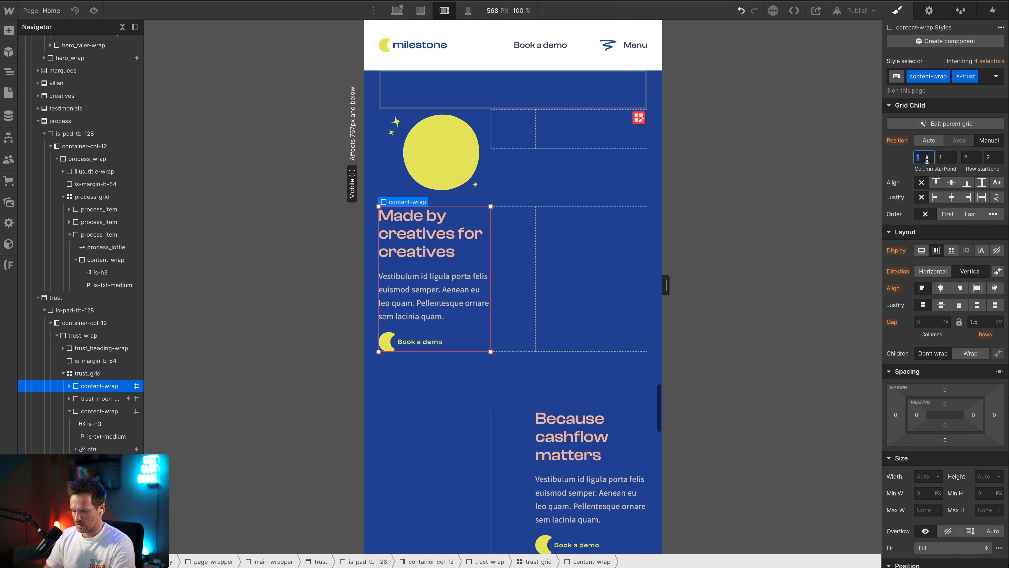
click(947, 123)
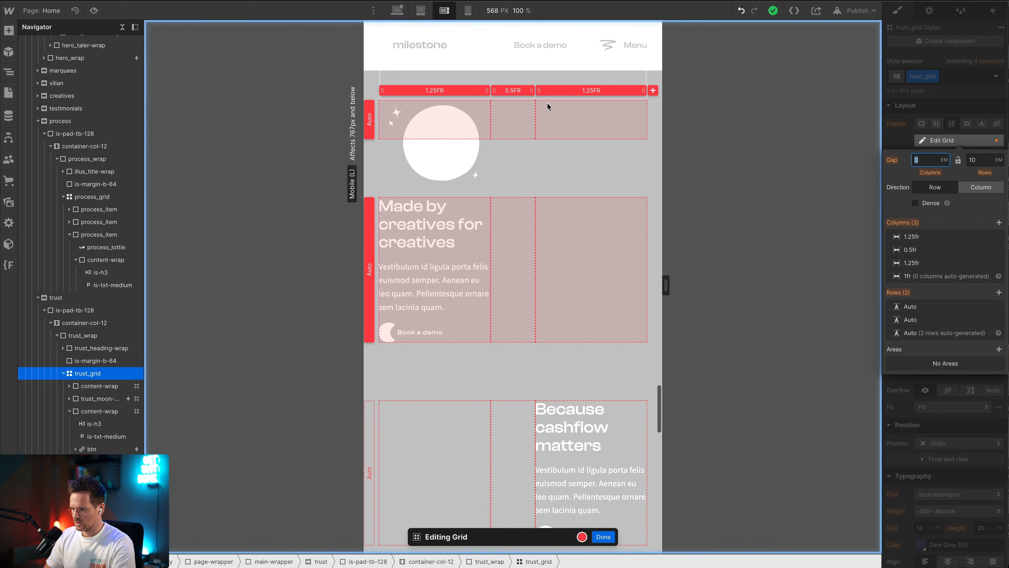
right_click(615, 90)
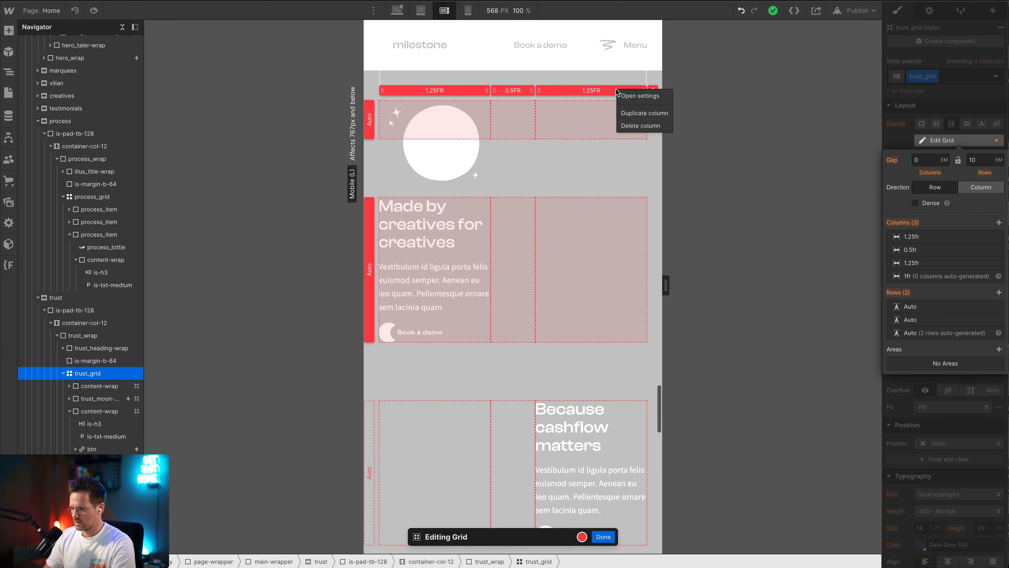
click(757, 164)
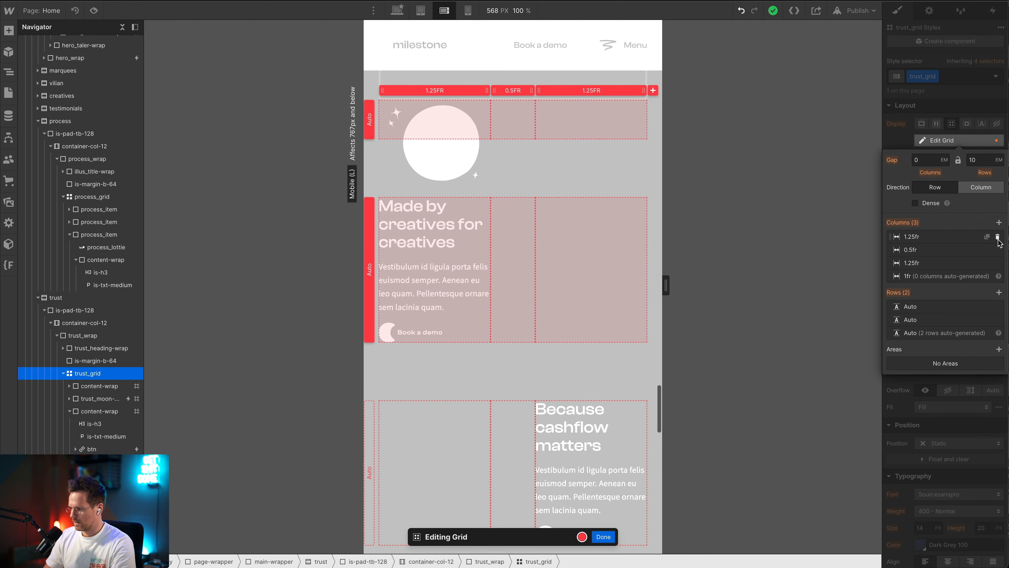
click(997, 238)
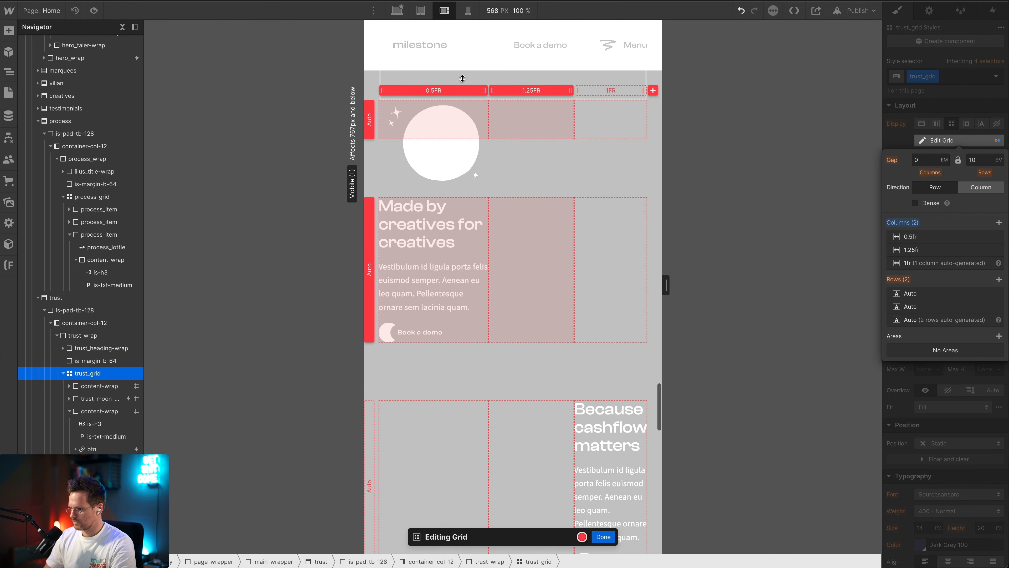
Set the second column of trust_grid to 1.5fr and finish editing the grid
click(431, 91)
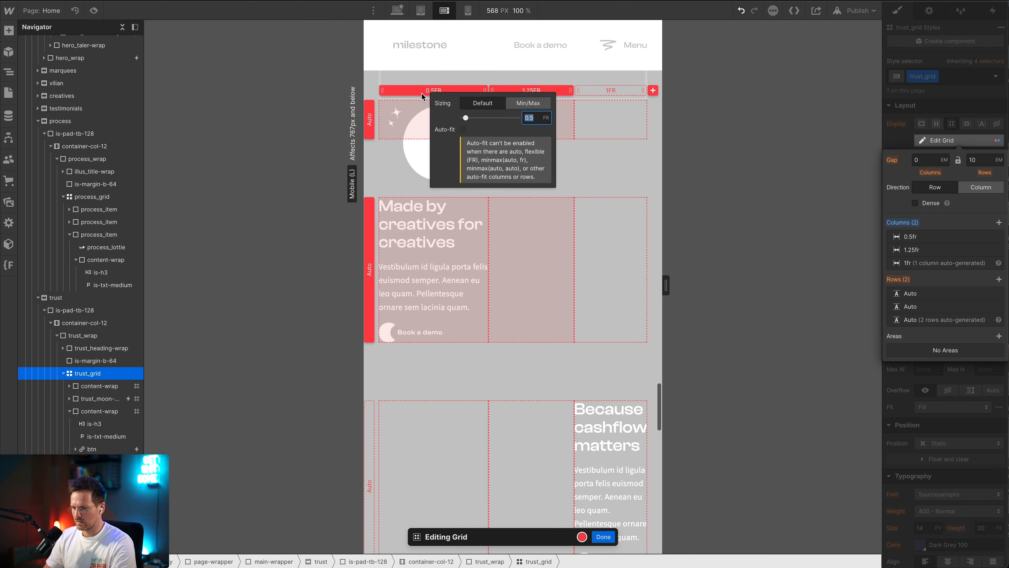
click(541, 83)
click(529, 91)
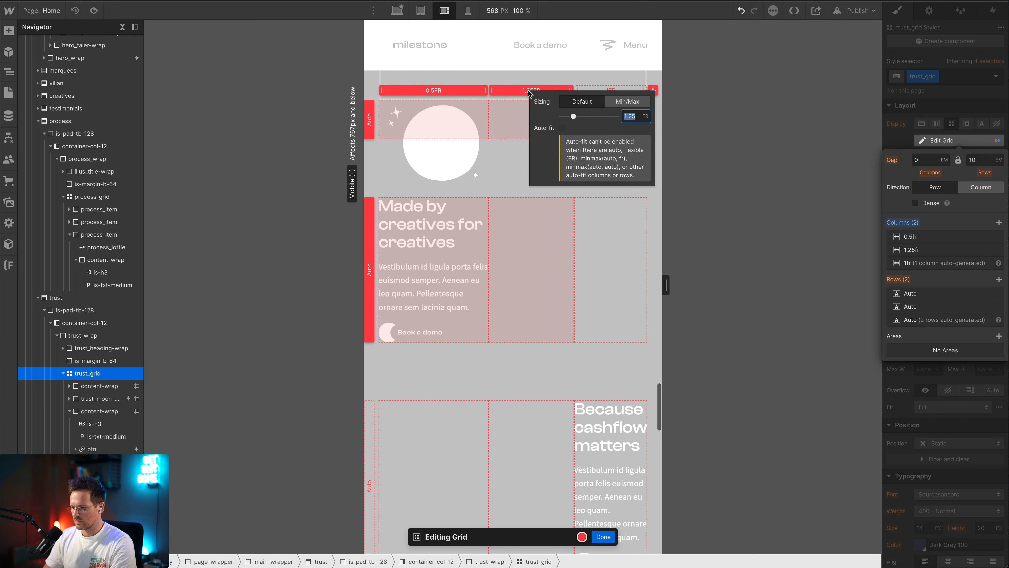
text(1.5)
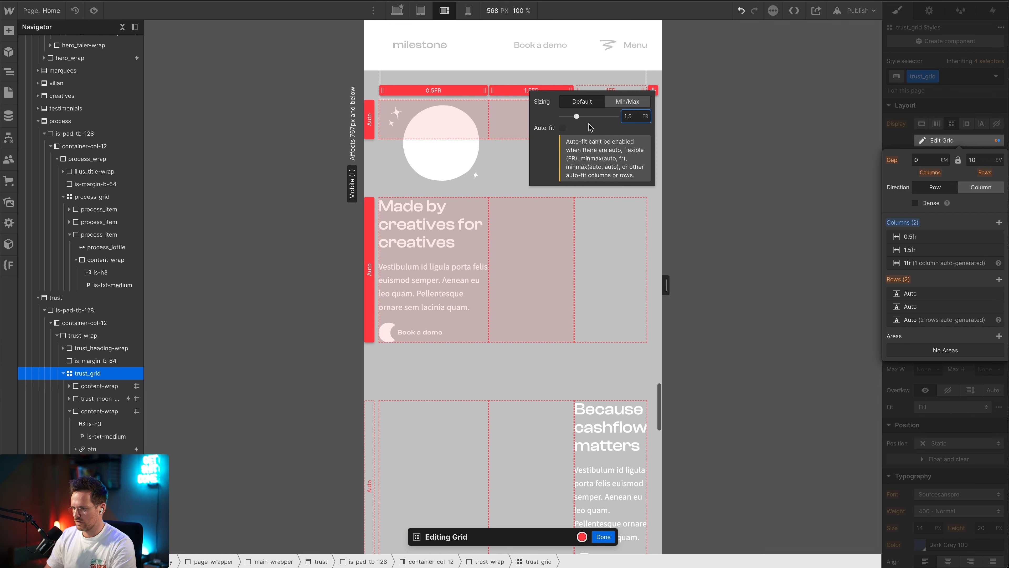
click(711, 163)
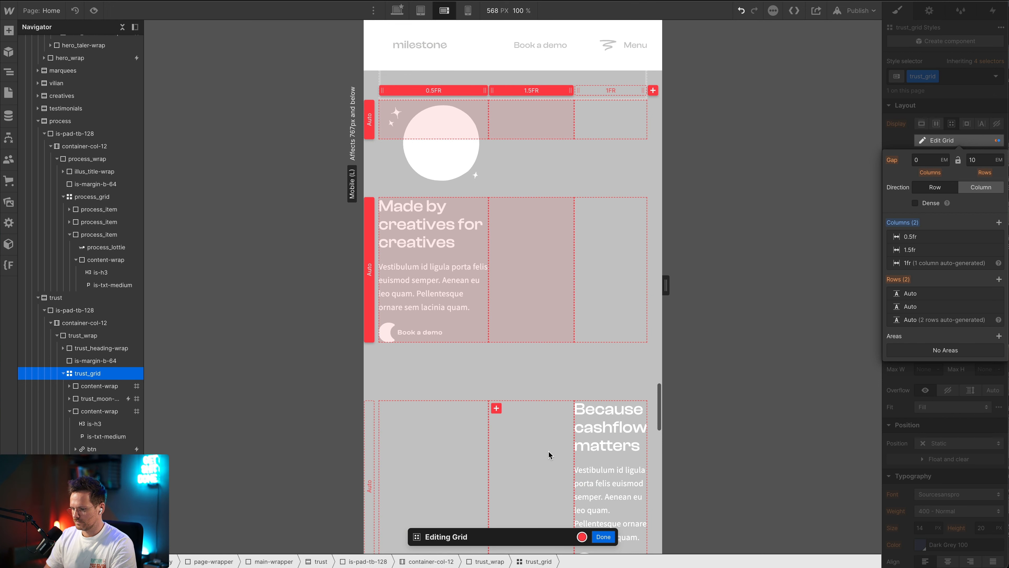
click(602, 536)
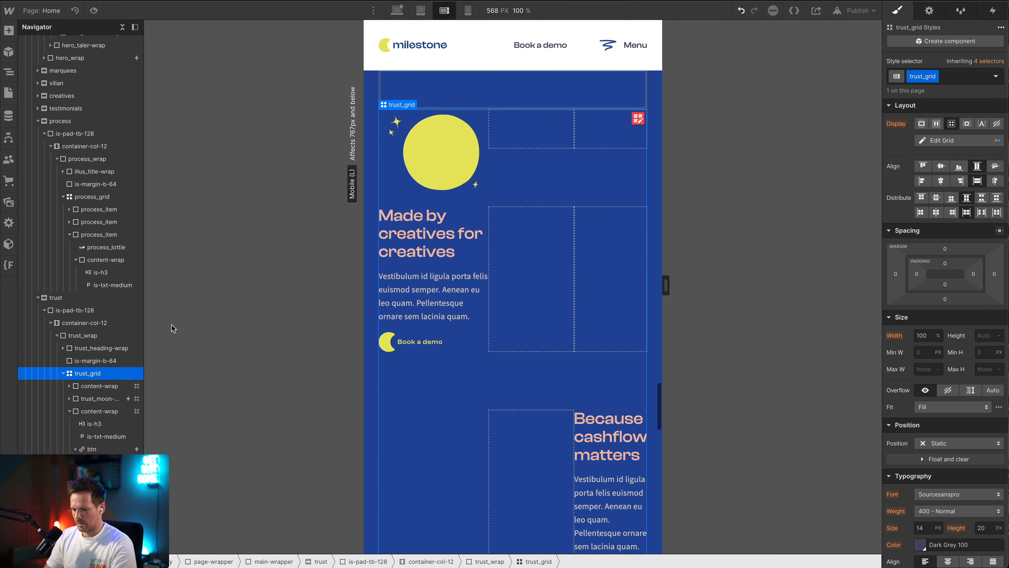
Place the "Made by creatives for creatives" content-wrap in column 2, row 1, setting both start and end values
click(97, 386)
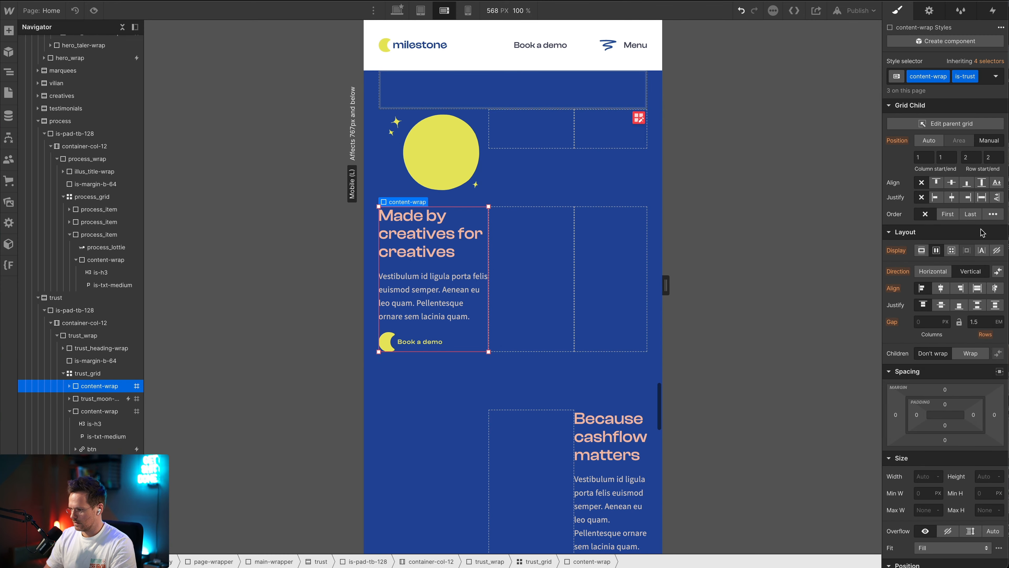
click(971, 157)
click(918, 156)
text(2)
key(Tab)
text(2)
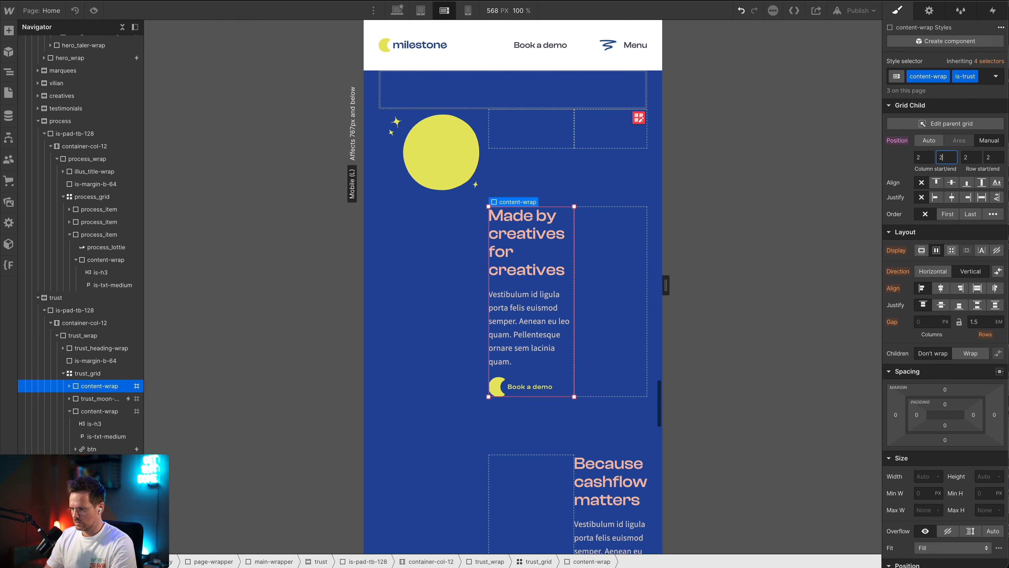
key(Tab)
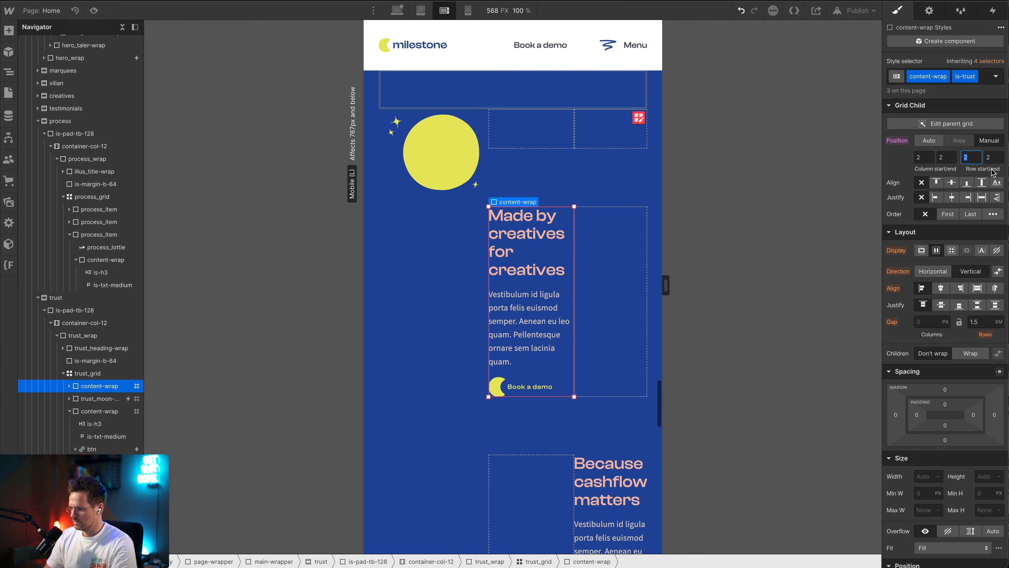
text(1)
key(Tab)
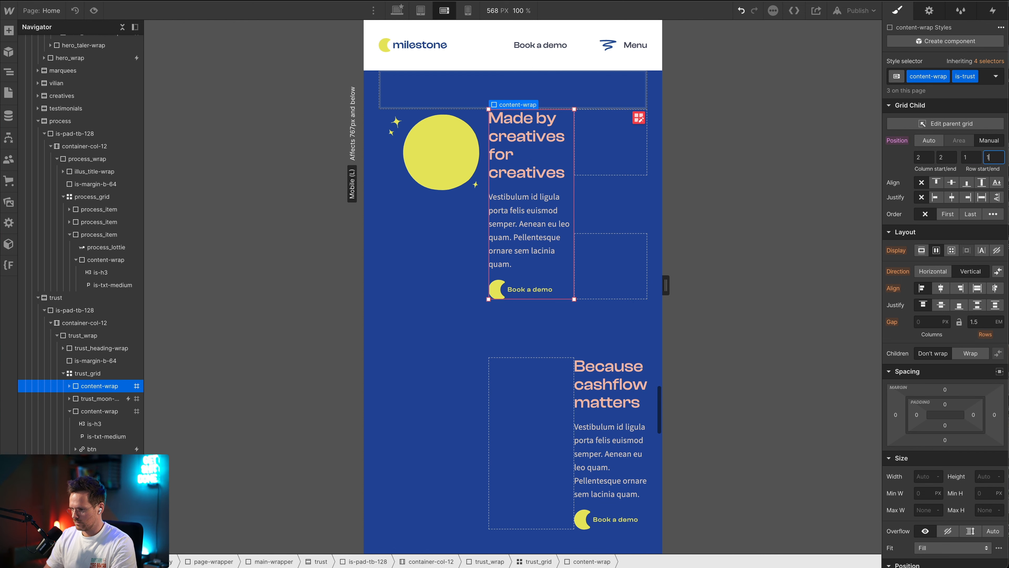
key(Tab)
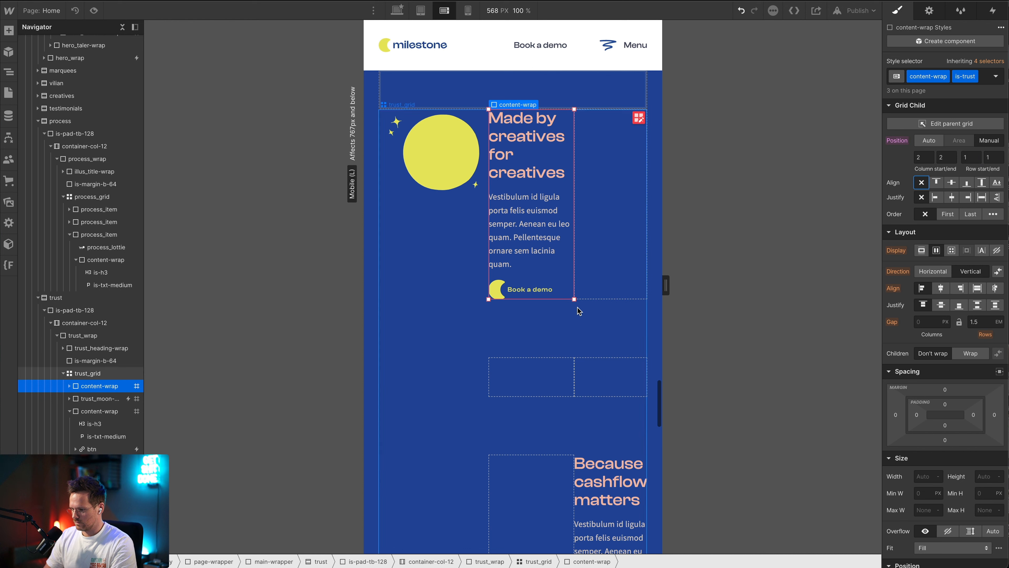
Place the "Because cashflow matters" content-wrap in column 2, row 2 of the grid, setting both start and end values
scroll(588, 308, down, 3)
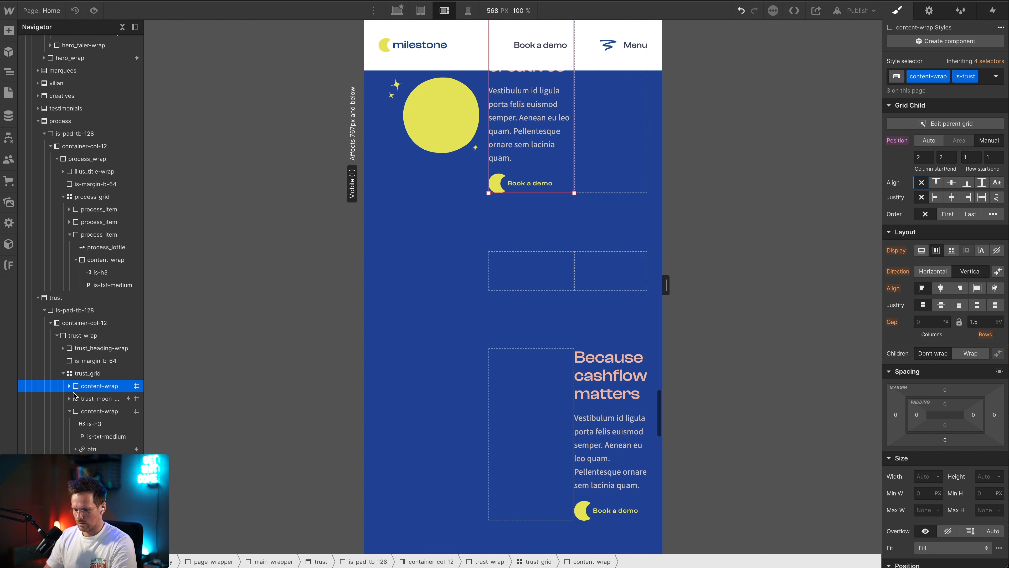
click(85, 411)
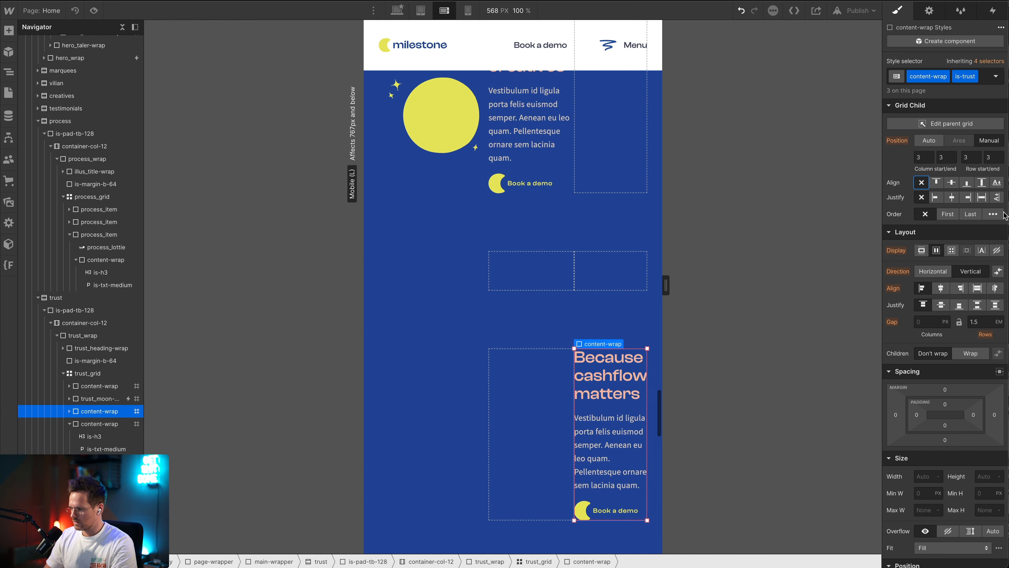
click(922, 156)
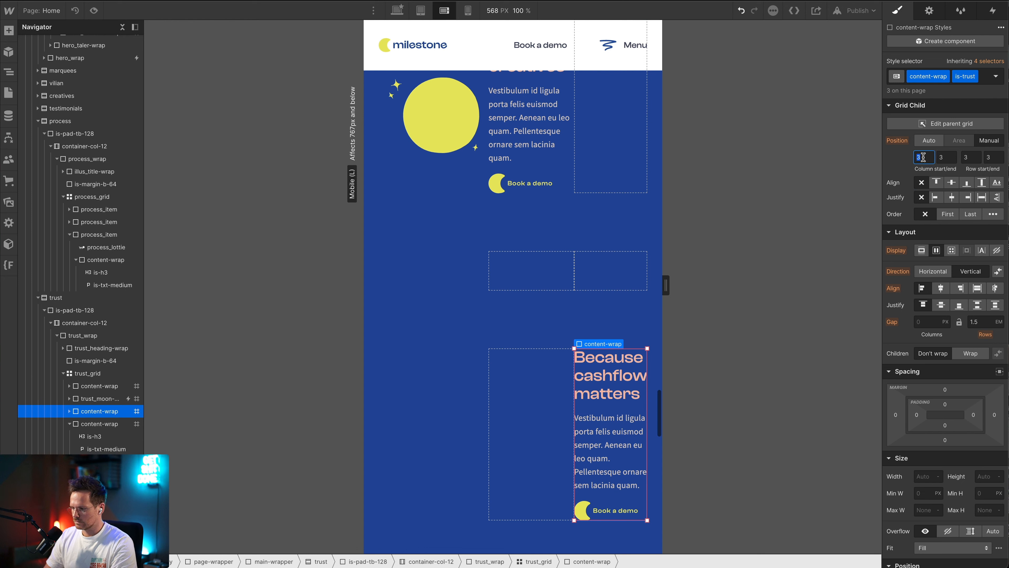
key(Tab)
text(2)
key(Tab)
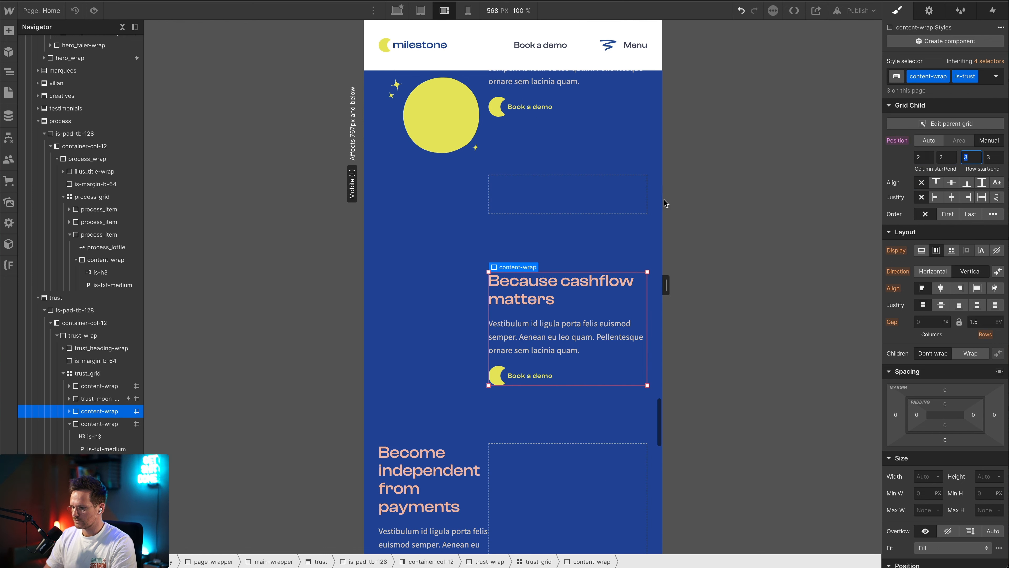
scroll(665, 204, up, 5)
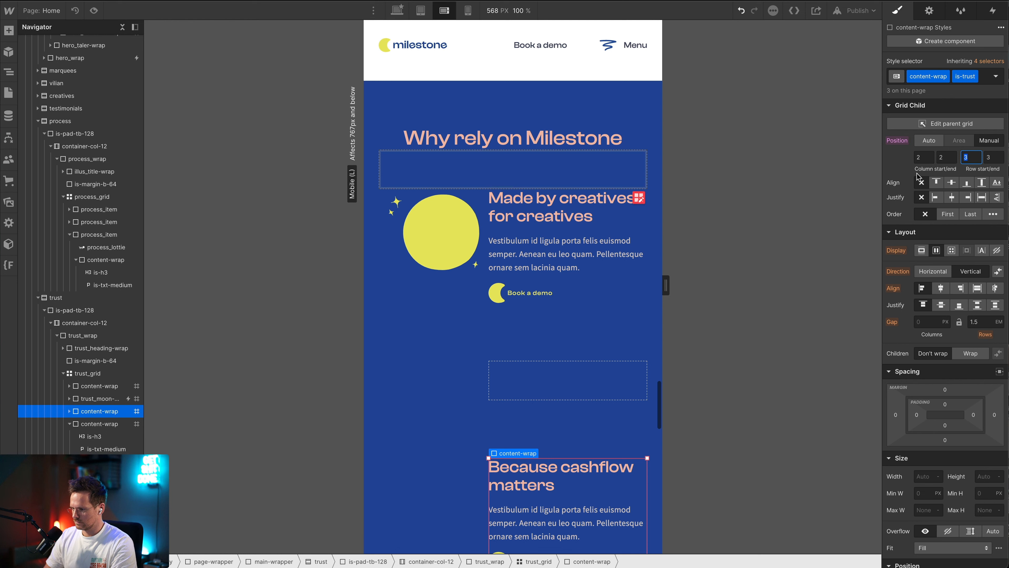
text(2)
click(922, 182)
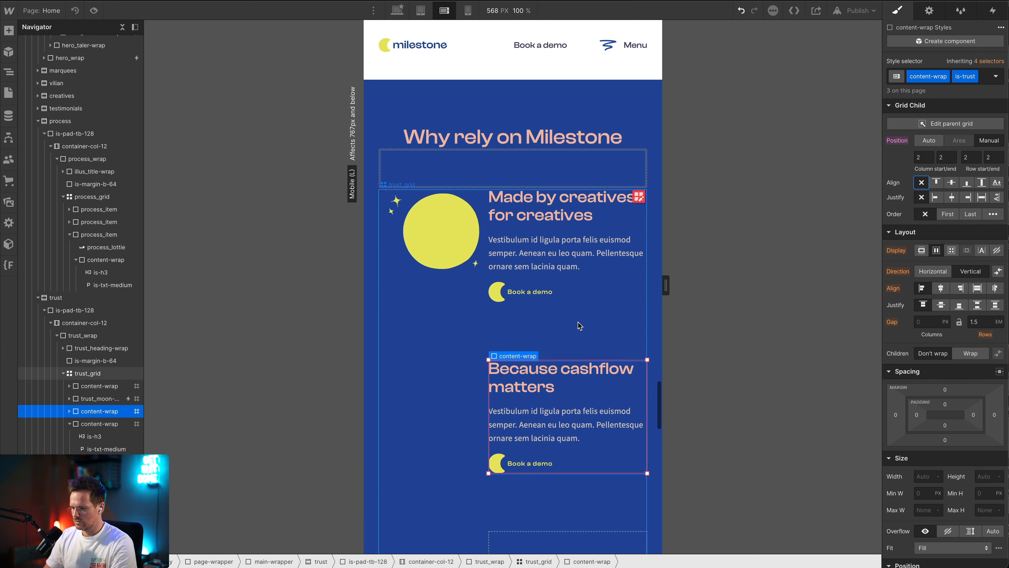
Place the "Become independent from payments" content-wrap in column 2, row 3, setting both start and end values
scroll(580, 325, down, 3)
click(99, 423)
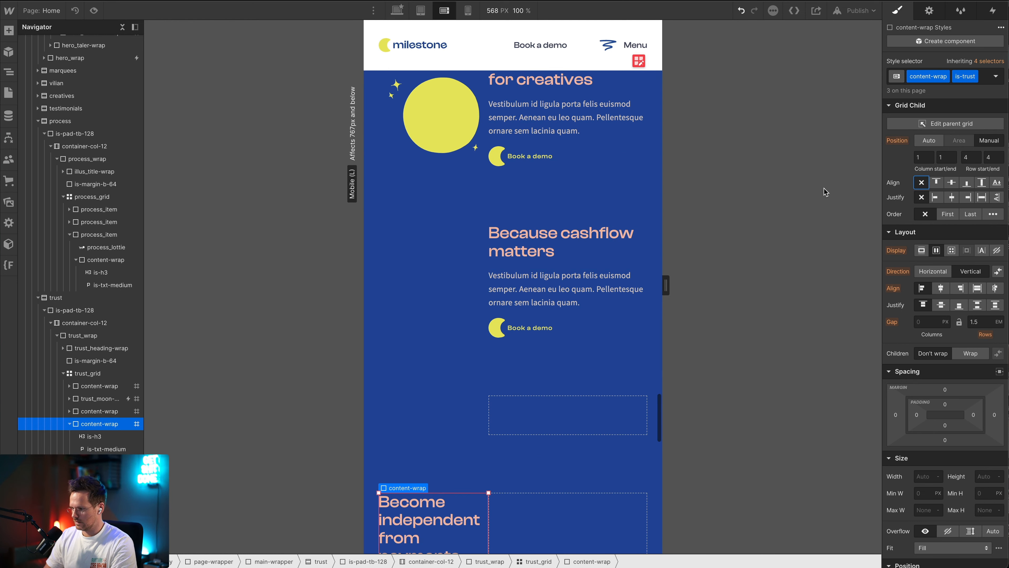
click(917, 157)
text(2)
key(Tab)
text(2)
key(Tab)
text(2)
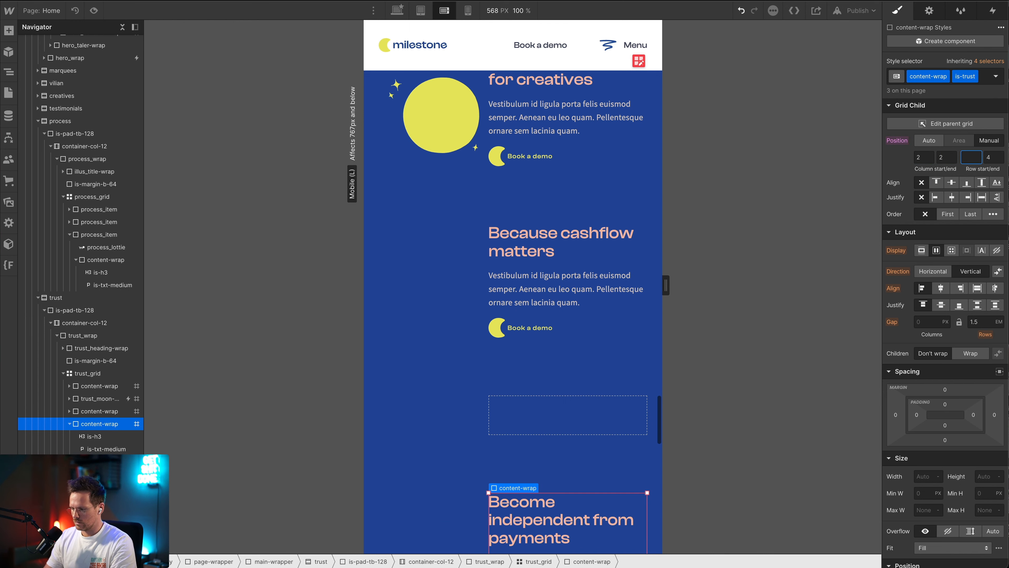
key(BackSpace)
text(3)
key(Tab)
key(Tab)
Narrow the canvas to 480 px, open trust_grid for grid editing and set its first column to 0.25fr
scroll(529, 302, up, 3)
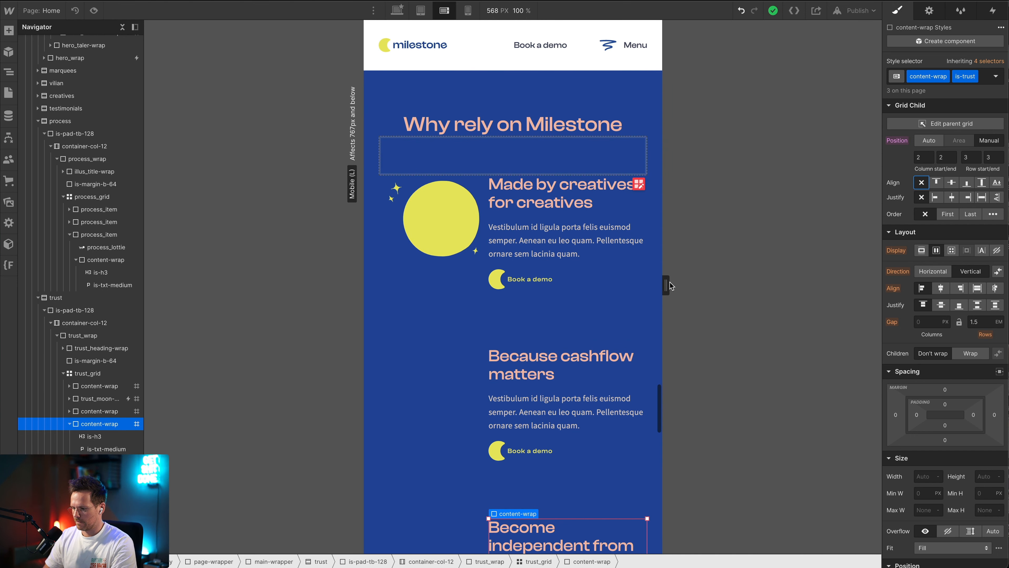
drag(666, 284, 558, 282)
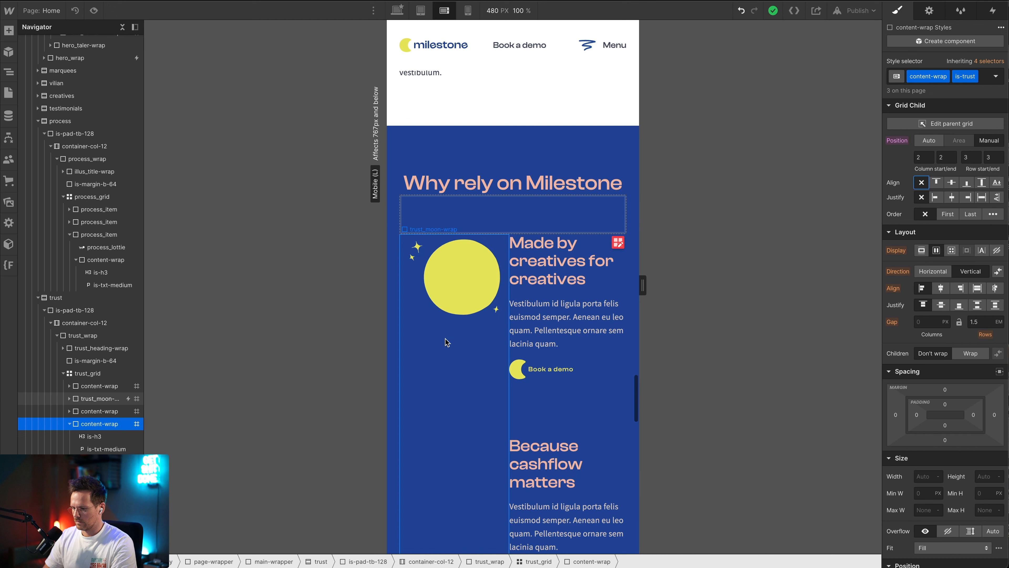
click(450, 355)
click(618, 242)
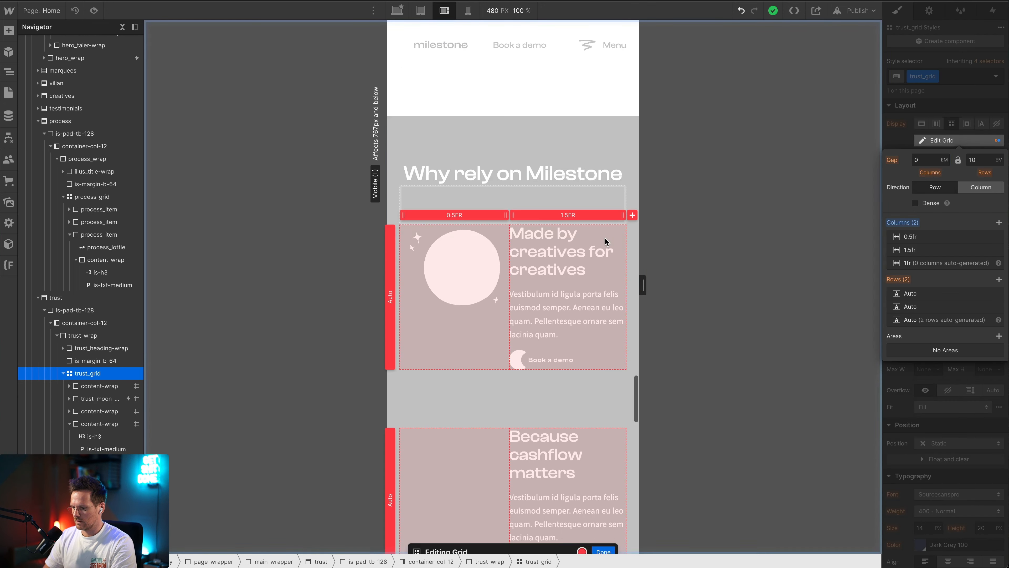
click(454, 215)
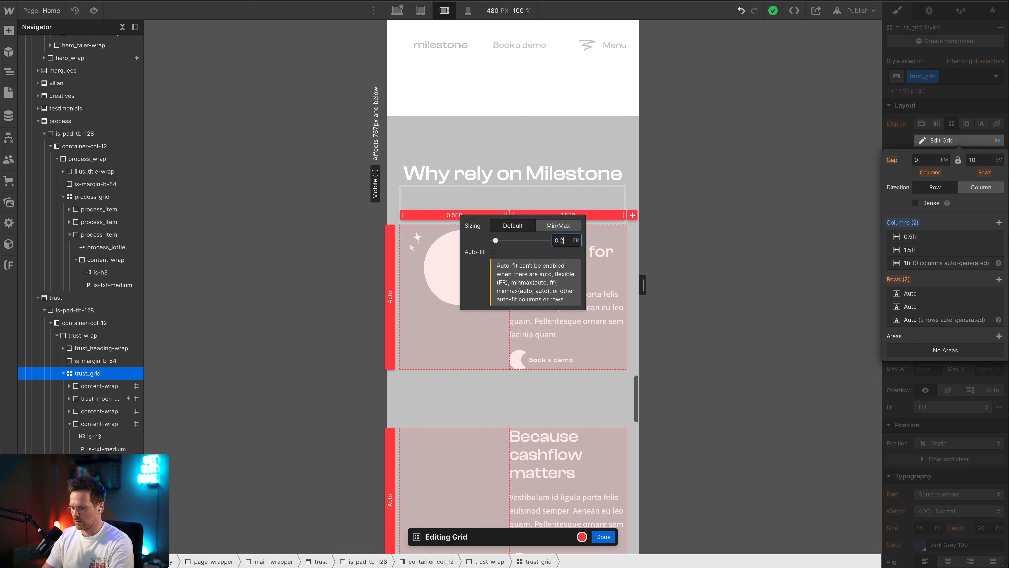
text(0.25)
key(Return)
click(607, 207)
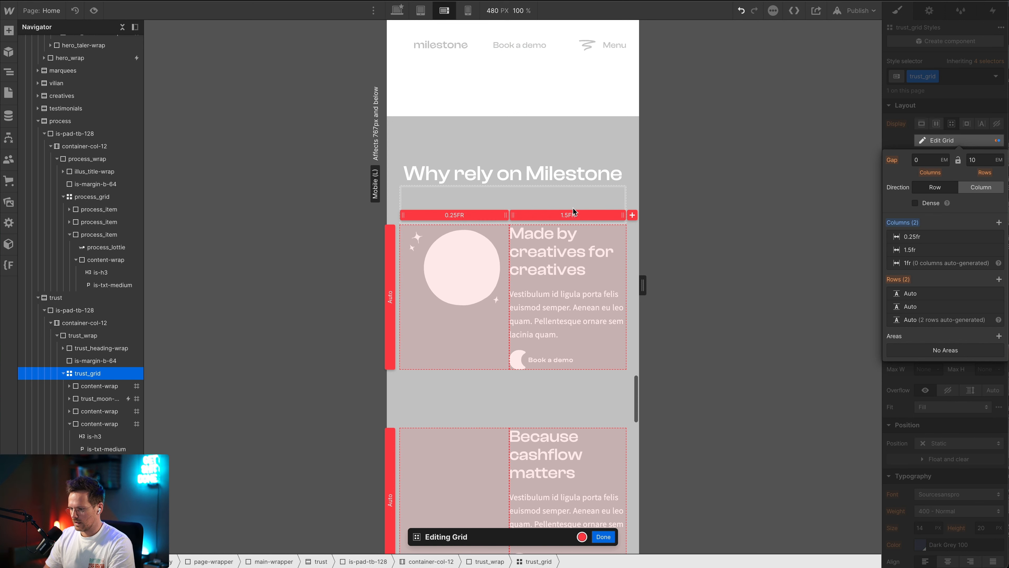
Set the second column of trust_grid to 1.75fr and finish editing the grid
click(573, 214)
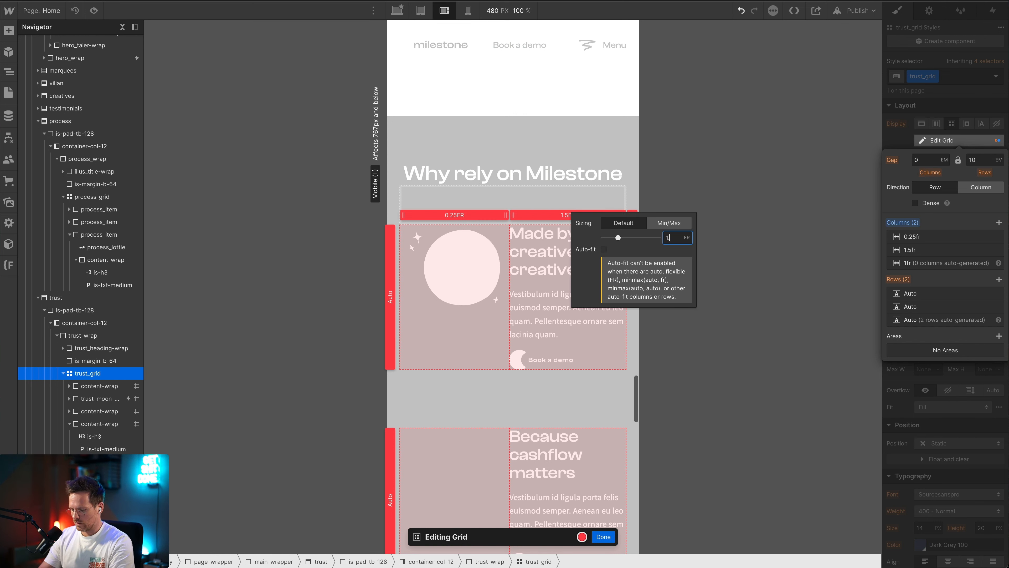
text(1.75)
key(Return)
click(785, 280)
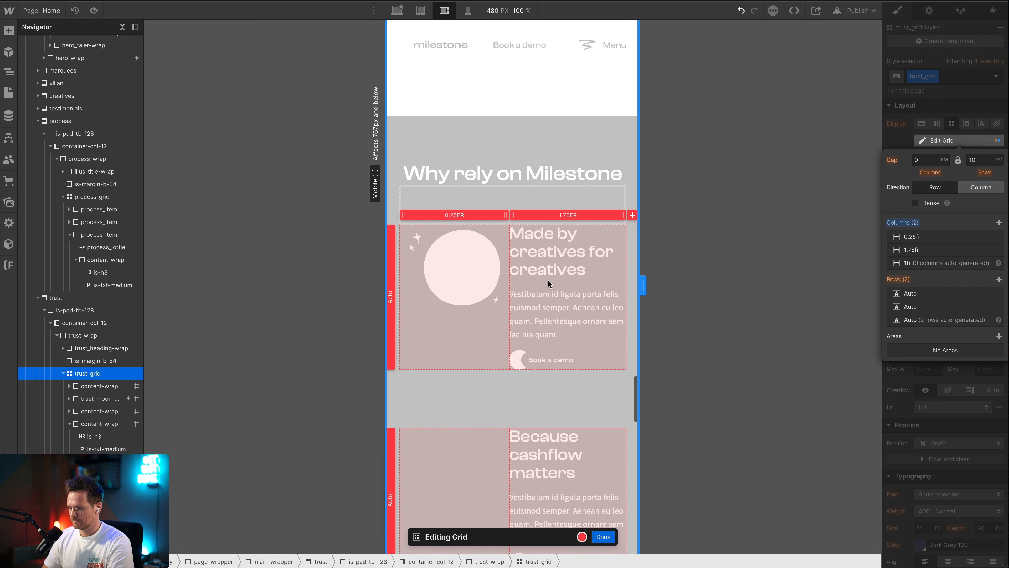
key(Escape)
Select the trust_moon Lottie and try resetting its width on the tablet breakpoint
click(449, 254)
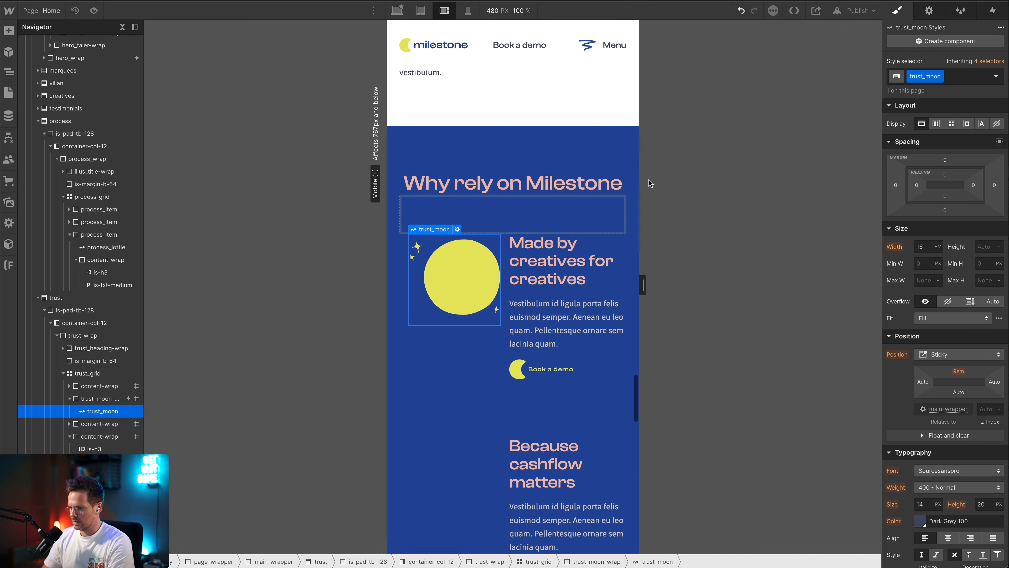
click(421, 10)
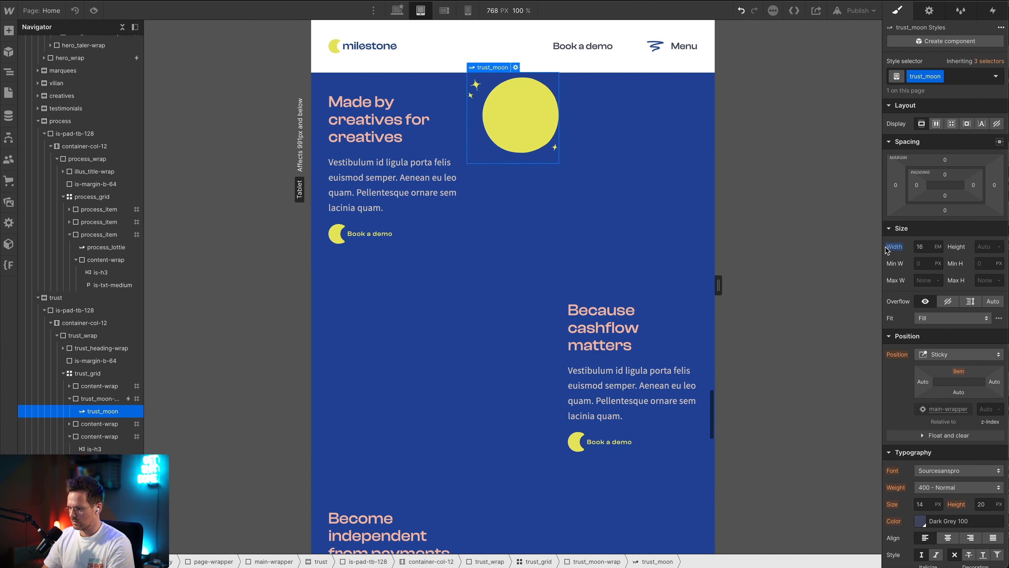
alt+click(895, 247)
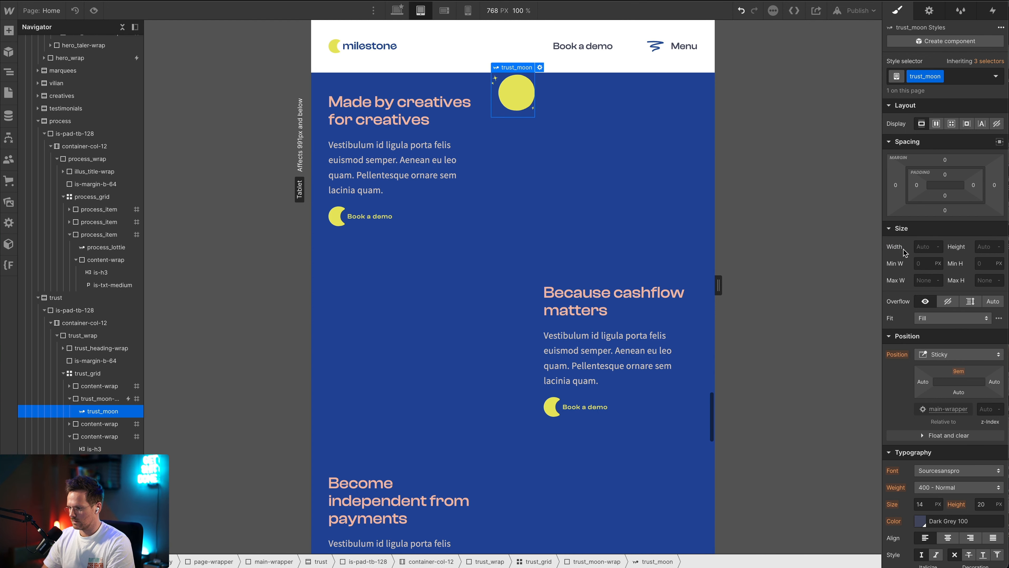
scroll(581, 198, up, 4)
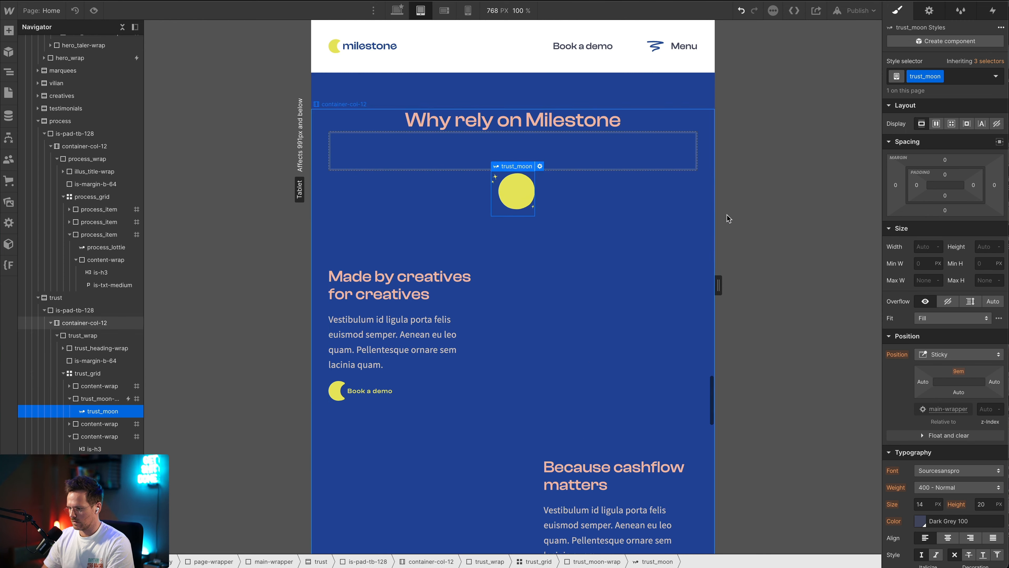
On the mobile landscape breakpoint, set the width of trust_moon to 10 em
click(444, 11)
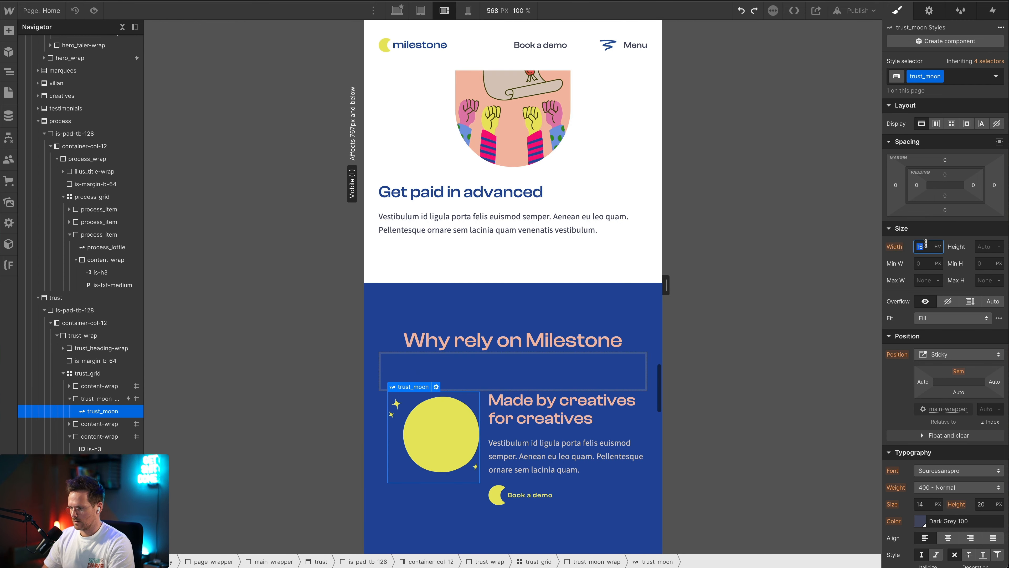
key(Down)
key(Down)
key(Down)
key(Down)
key(Down)
key(Down)
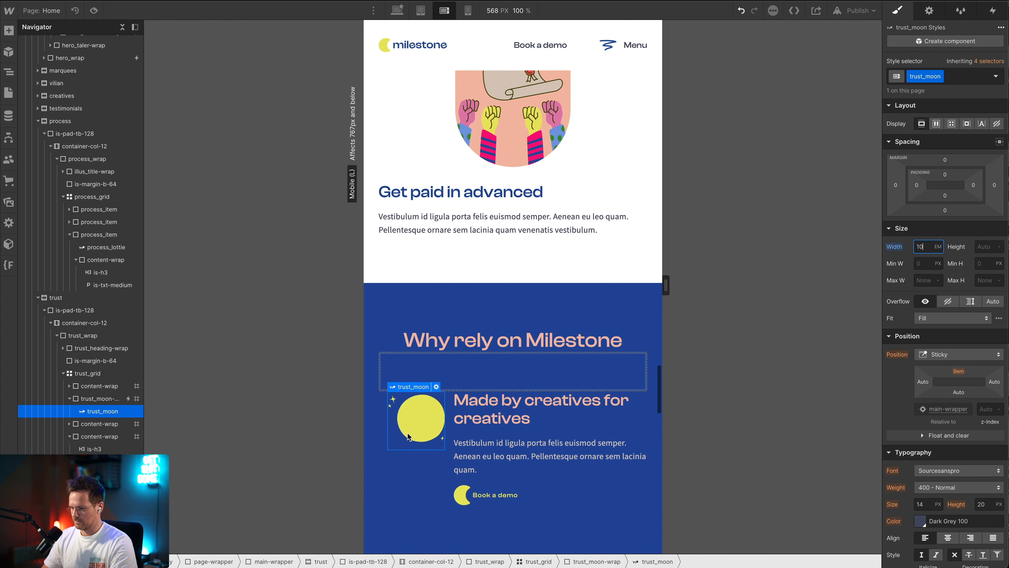
Set the left padding of trust_moon-wrap to 0 em and its right padding to 2 em
click(394, 493)
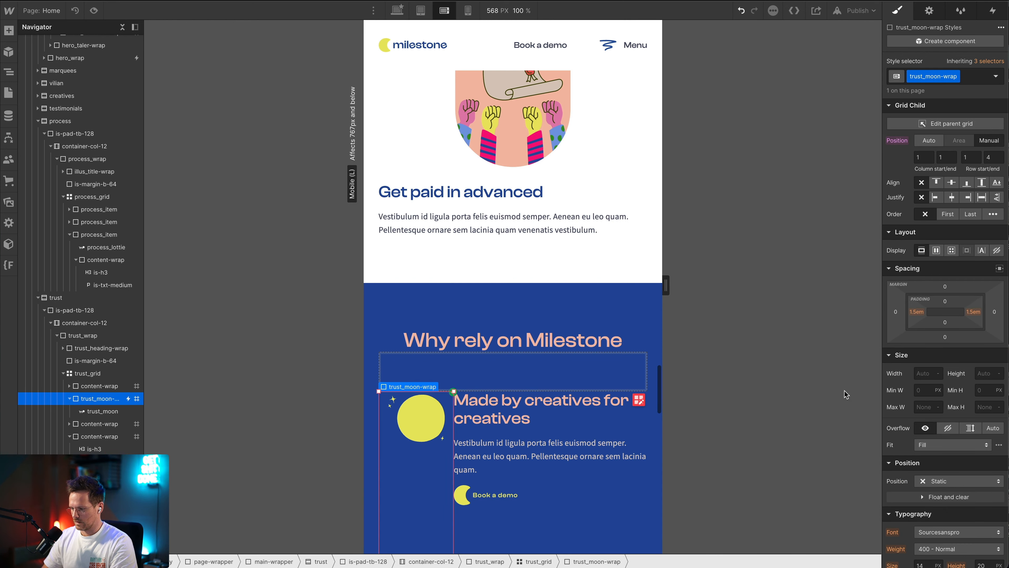
click(914, 315)
click(894, 344)
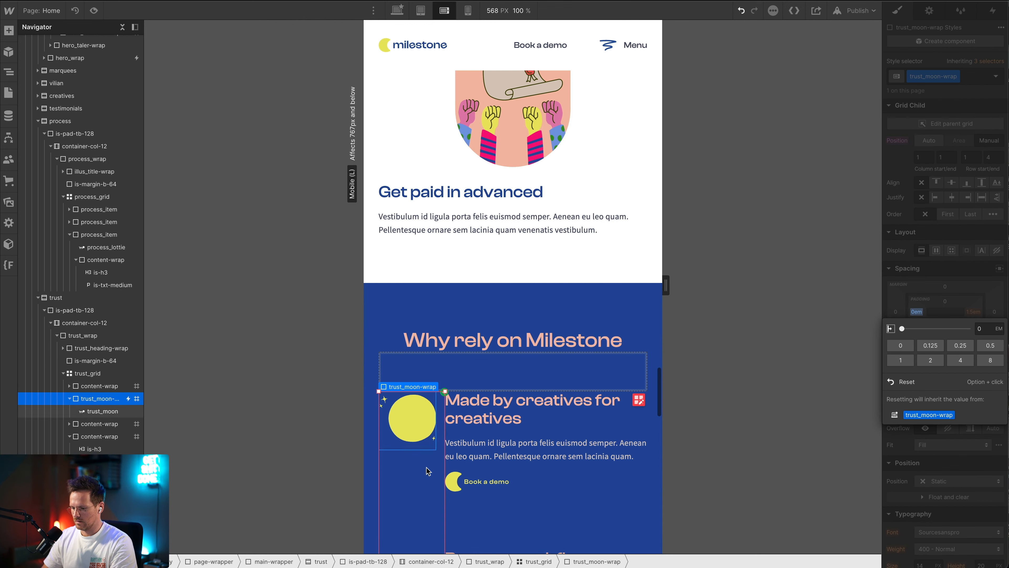
scroll(625, 429, down, 3)
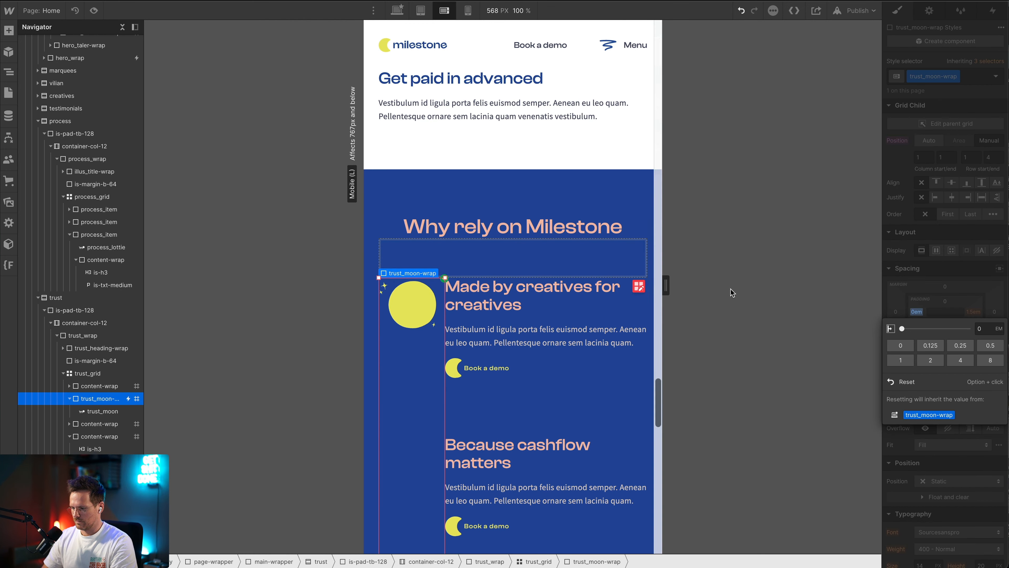
click(973, 312)
click(973, 311)
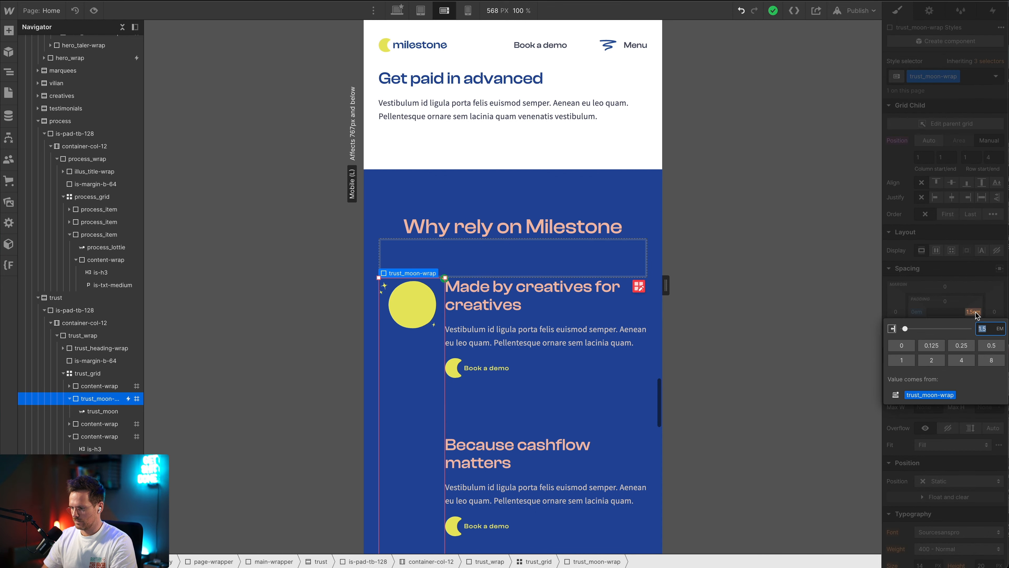
text(2)
key(Return)
Open trust_grid for grid editing, set its row gap to 5 em and finish editing
scroll(572, 444, down, 3)
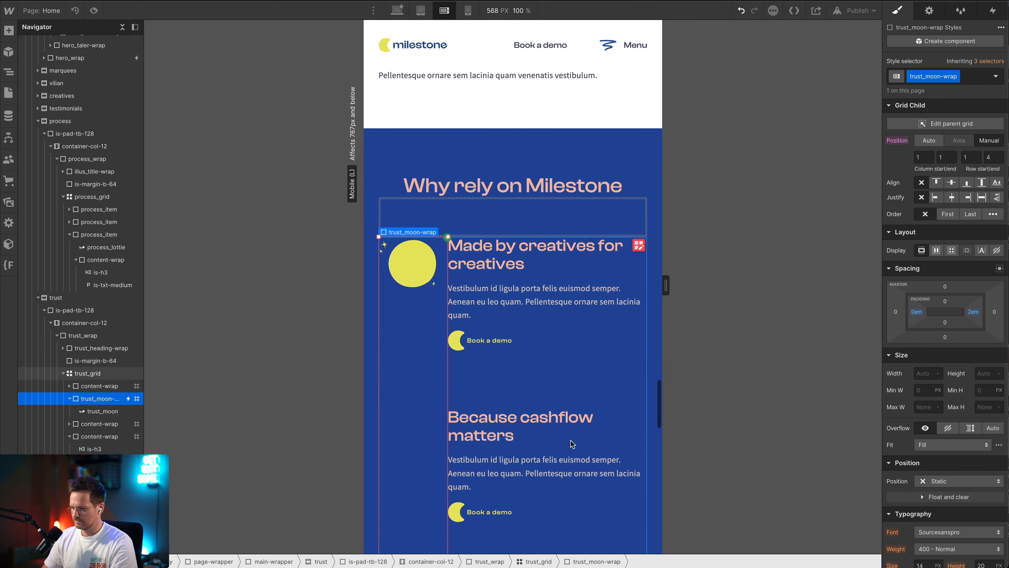
scroll(572, 444, down, 2)
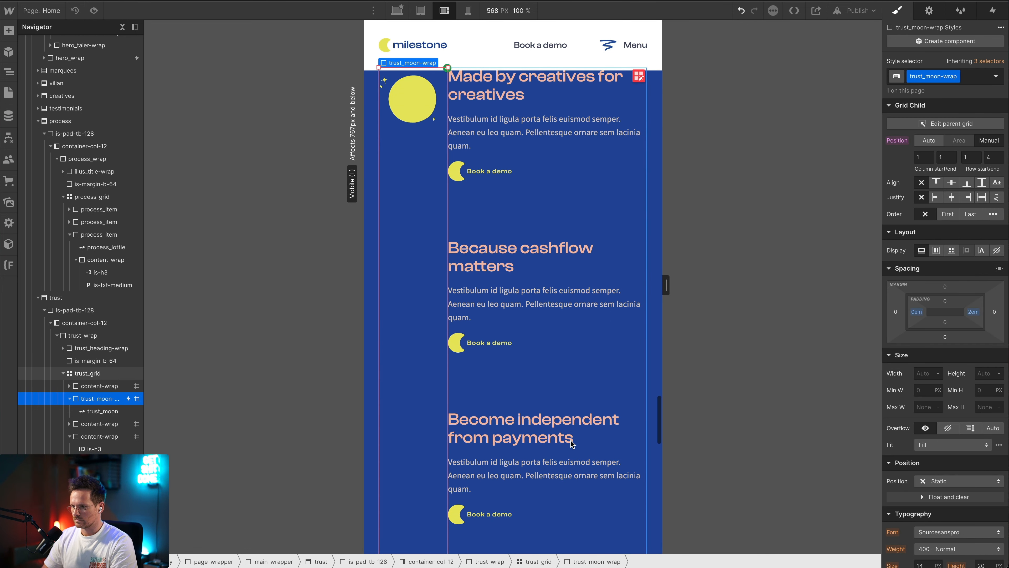
click(638, 91)
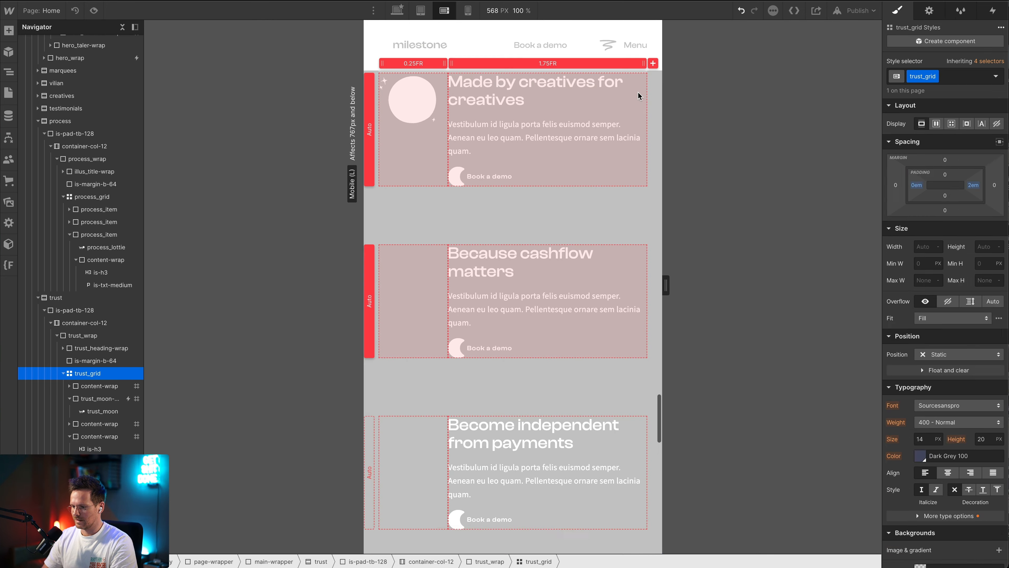
click(975, 159)
text(5)
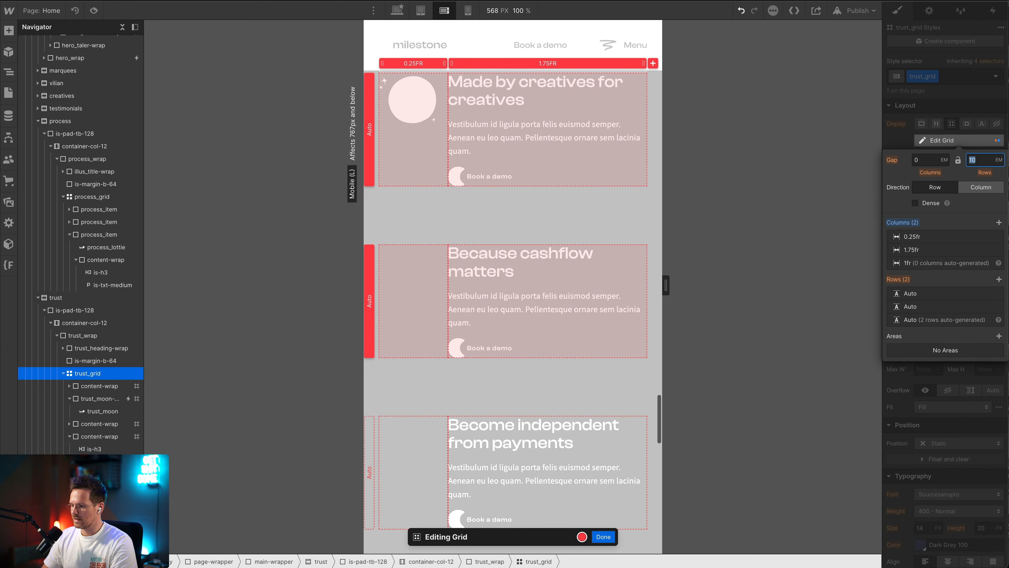
key(Return)
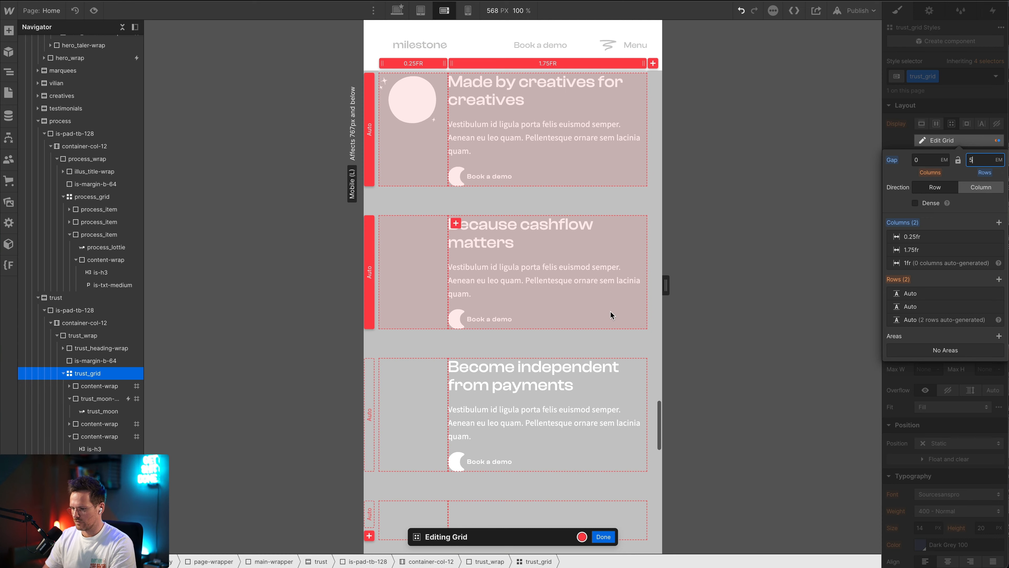
scroll(610, 311, up, 1)
click(603, 536)
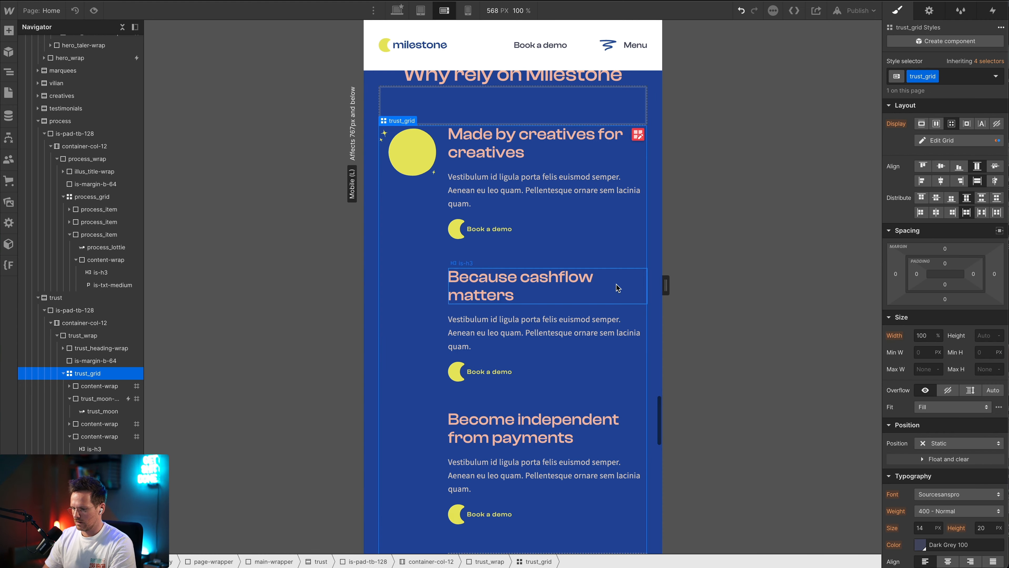
Preview the page on mobile landscape and check the moon's scroll animation against the trust section's stacked content
scroll(617, 286, up, 2)
scroll(617, 286, down, 3)
scroll(617, 286, up, 2)
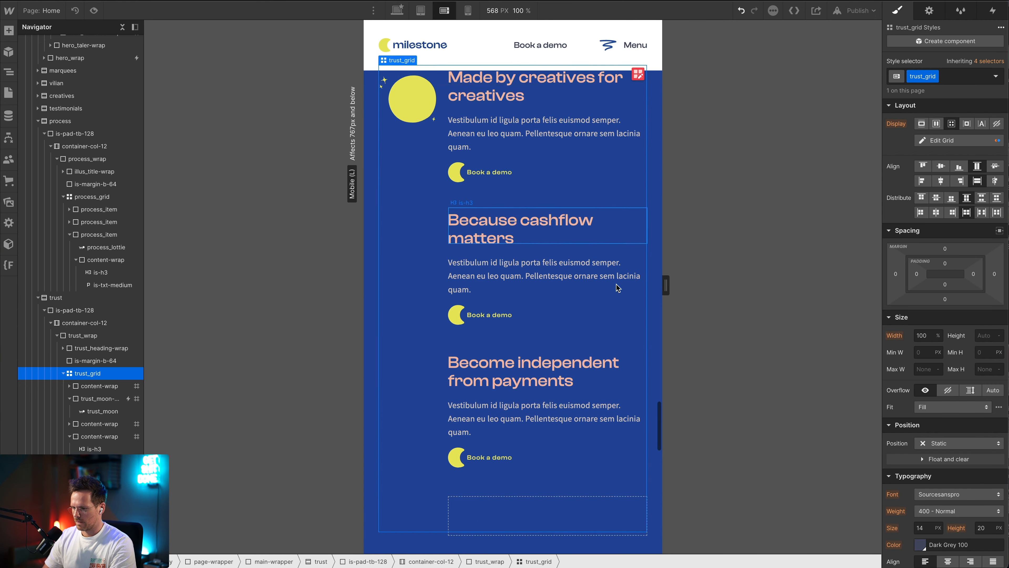
click(94, 11)
scroll(447, 250, down, 5)
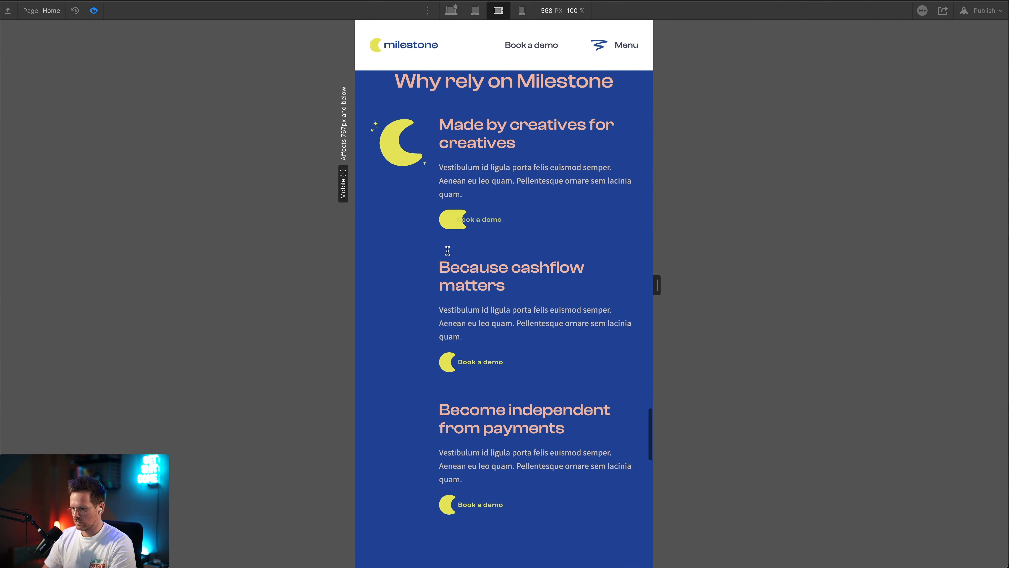
scroll(447, 250, up, 3)
scroll(449, 254, up, 10)
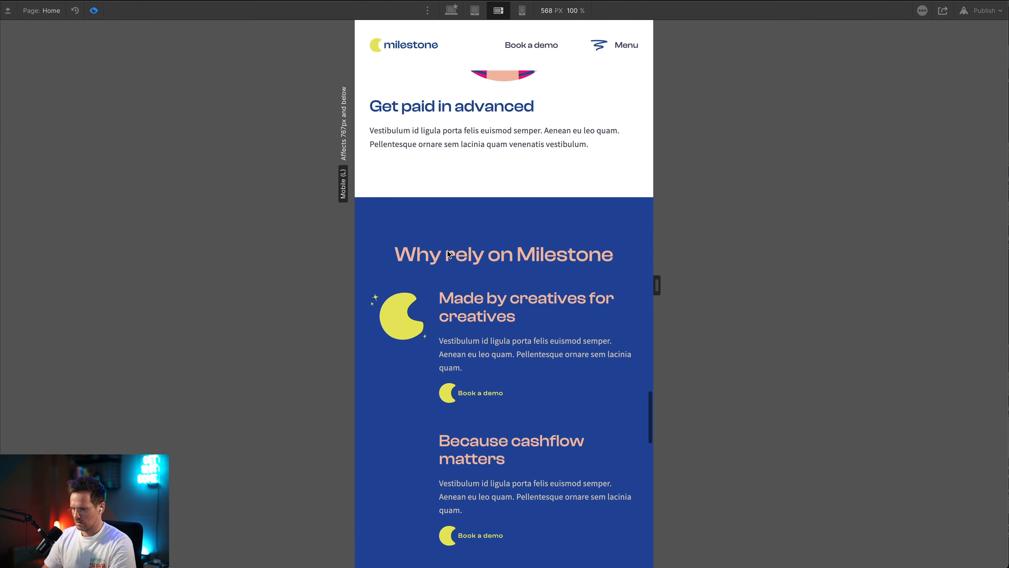
scroll(447, 252, down, 18)
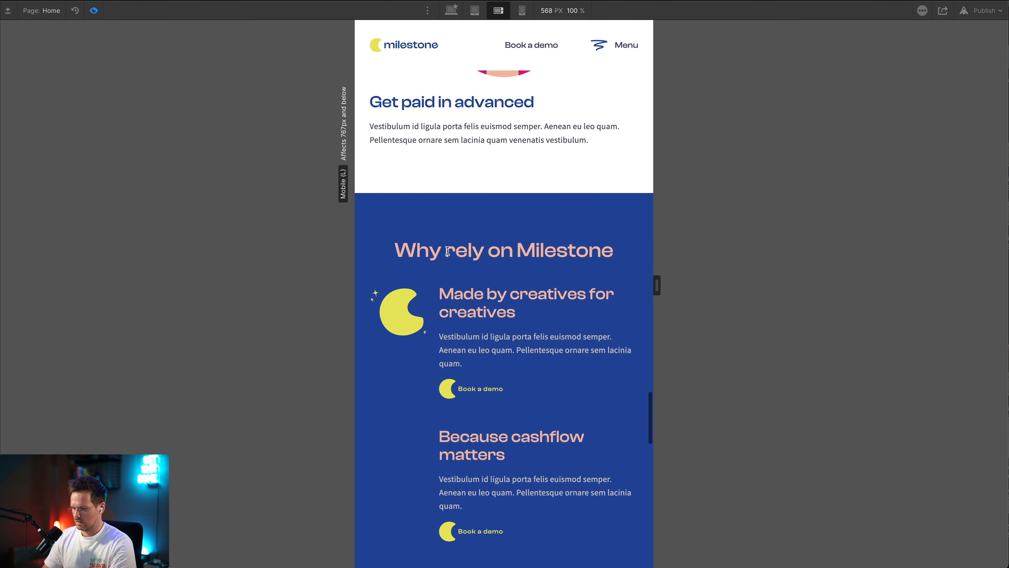
Set the row end of trust_moon-wrap's manual grid position to 3 so it spans only the three content rows
scroll(448, 253, up, 10)
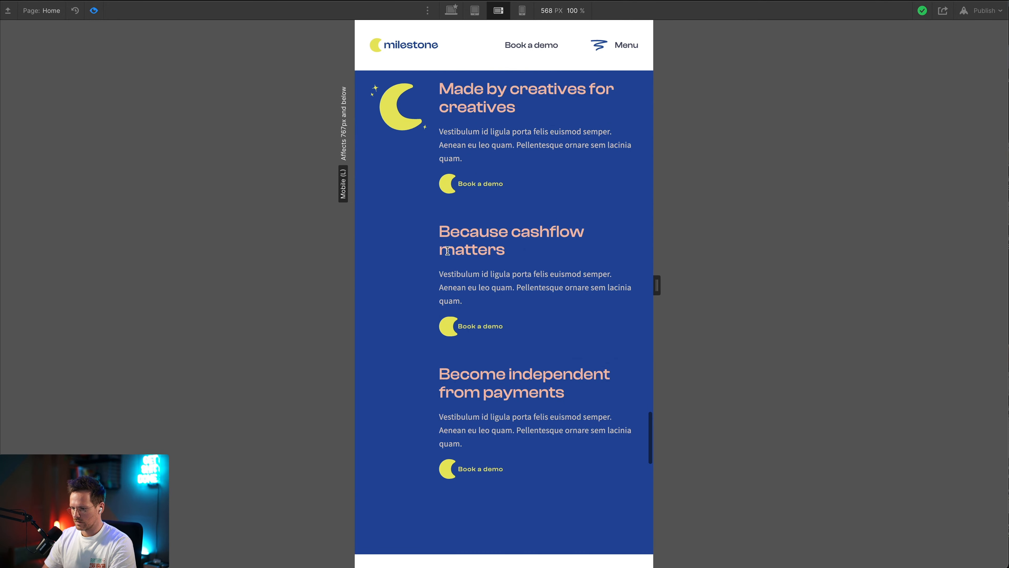
key(ctrl+shift+p)
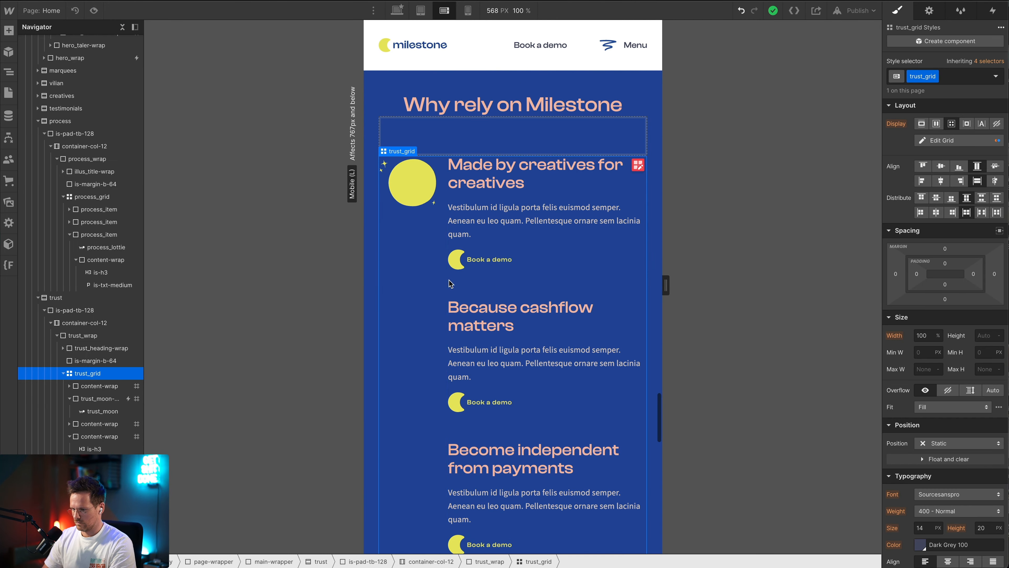
click(427, 300)
scroll(565, 313, down, 4)
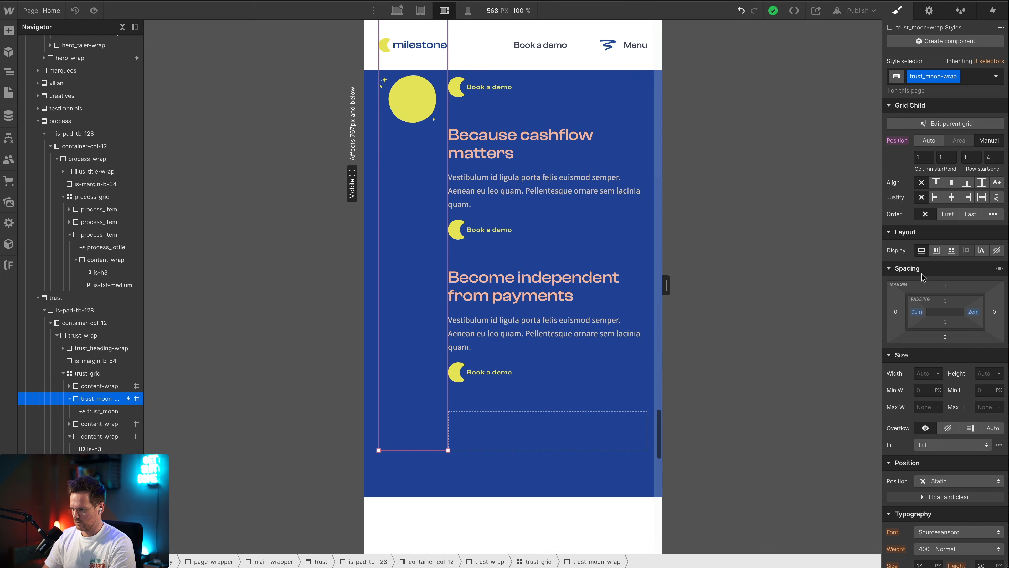
click(570, 396)
click(427, 400)
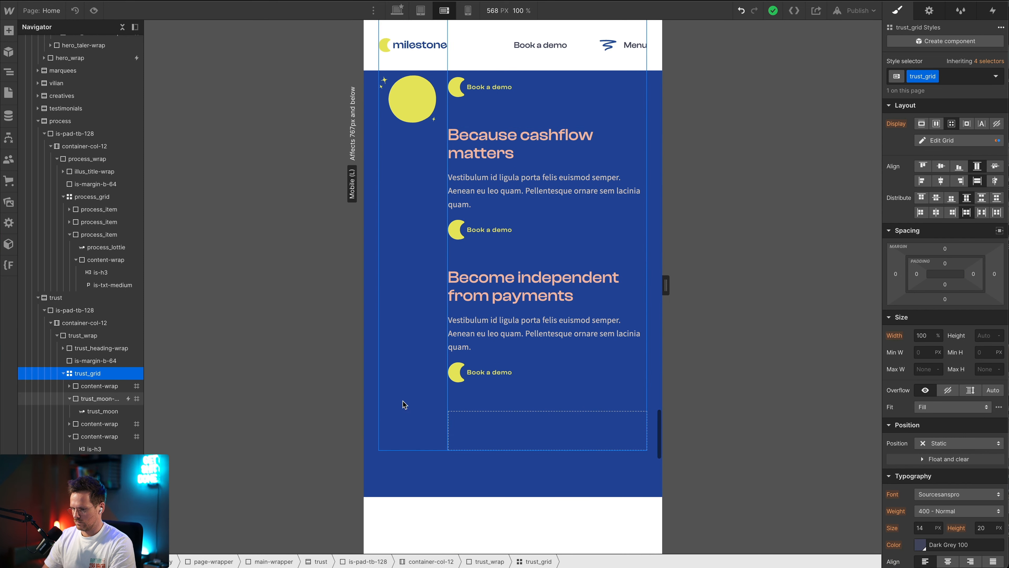
click(989, 157)
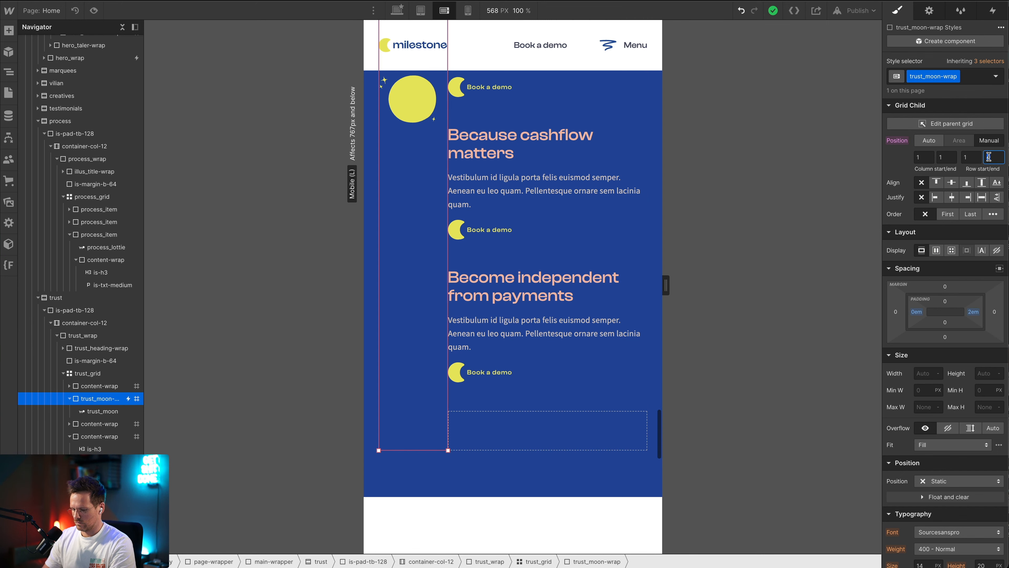
text(3)
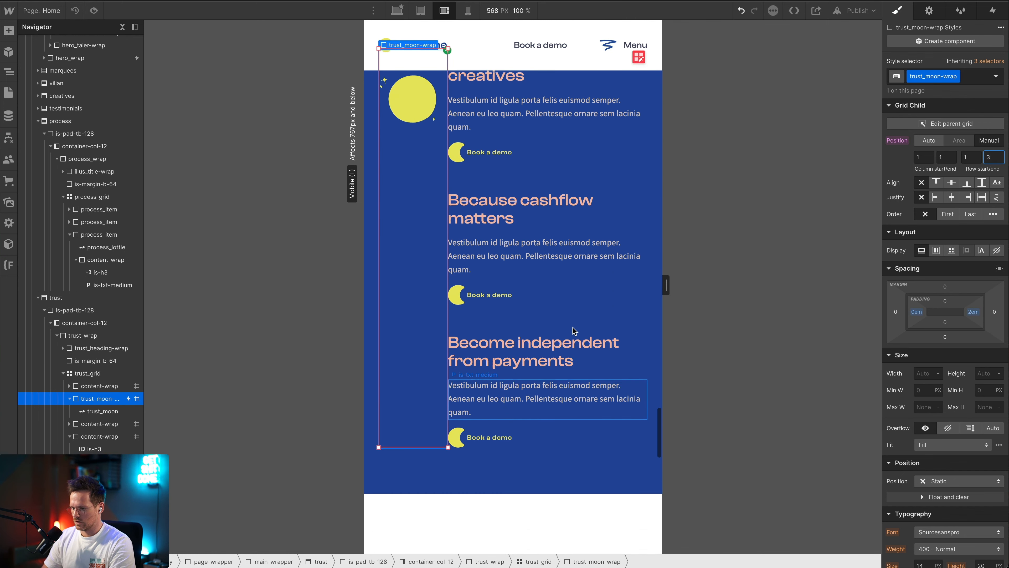
Preview the trust section on mobile landscape and check the moon's sticky scrolling alongside the three content blocks
scroll(574, 331, up, 3)
click(94, 10)
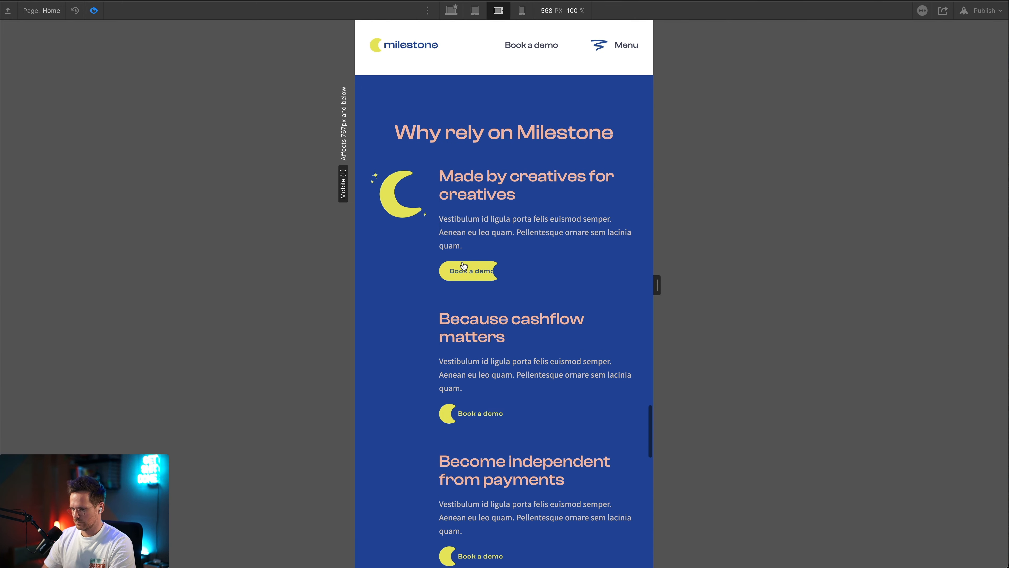
scroll(463, 265, down, 5)
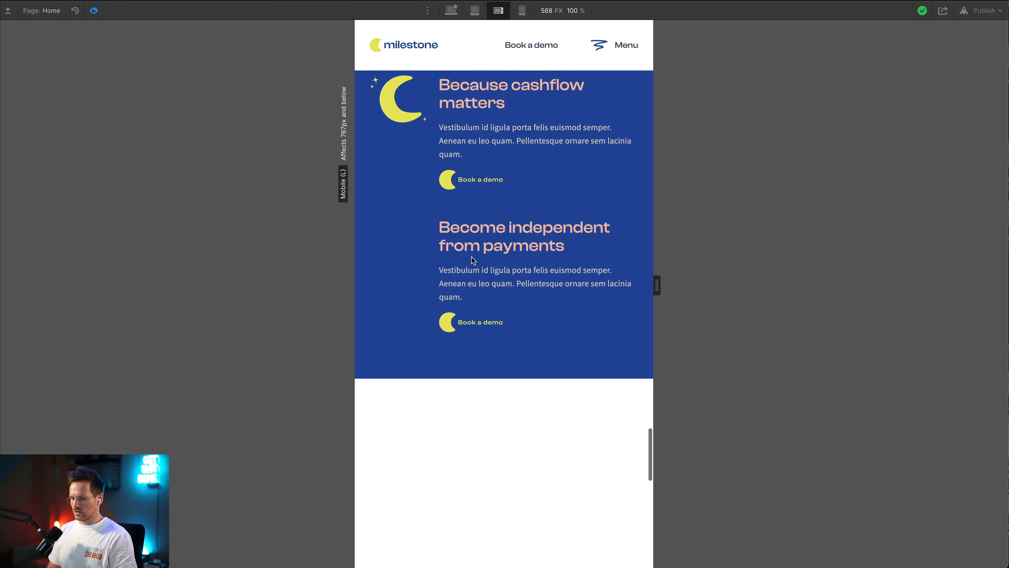
click(95, 11)
Switch the canvas to the mobile portrait breakpoint with trust_moon-wrap selected
click(468, 11)
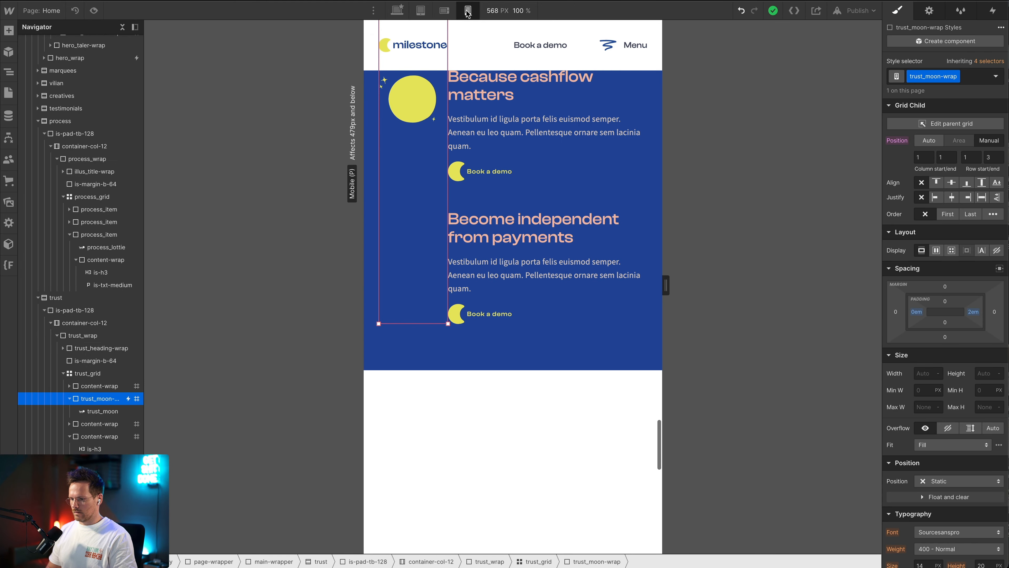
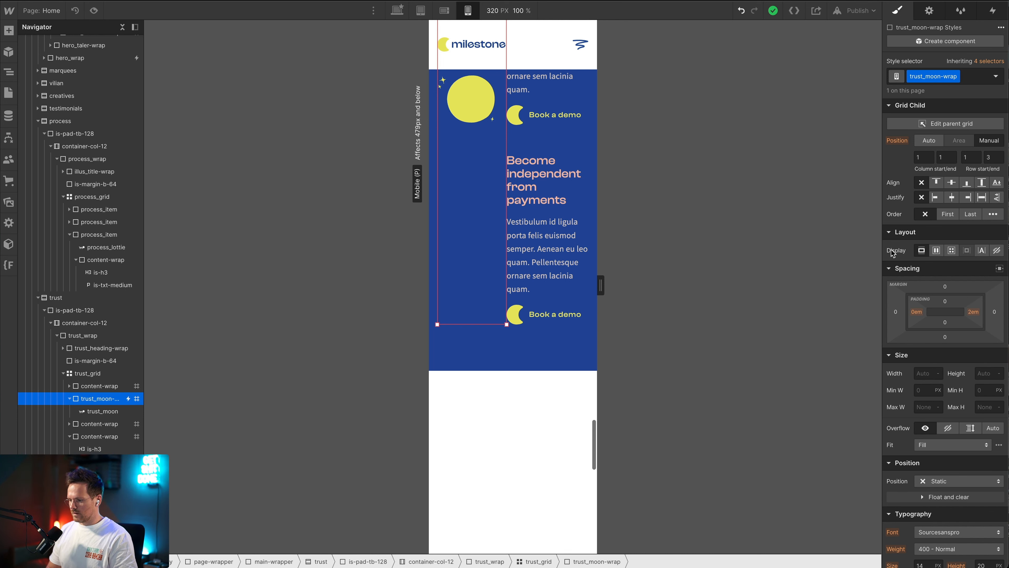
Hide trust_moon-wrap on the mobile portrait breakpoint by setting its display to none
click(997, 250)
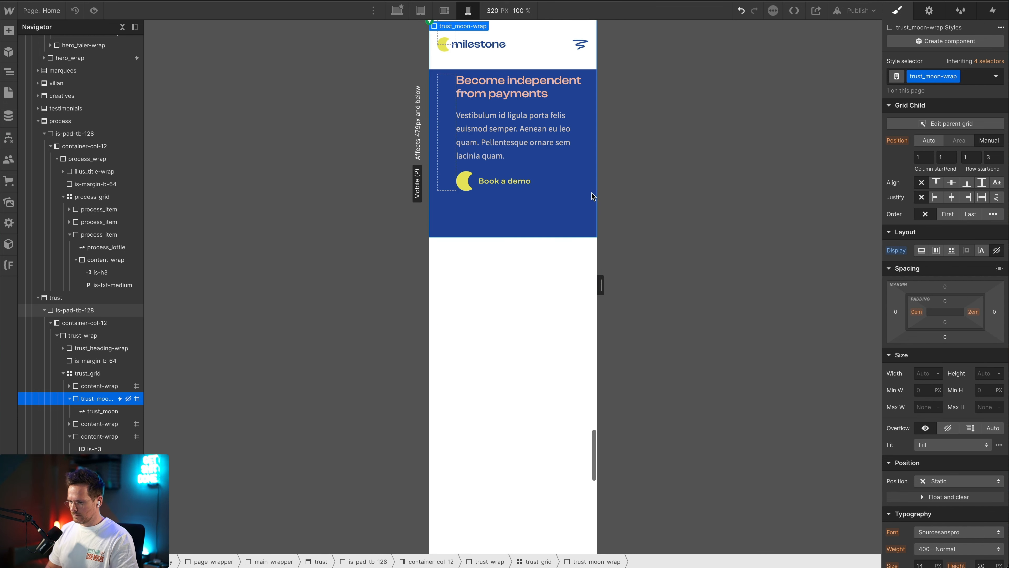
scroll(591, 191, up, 5)
scroll(591, 191, up, 3)
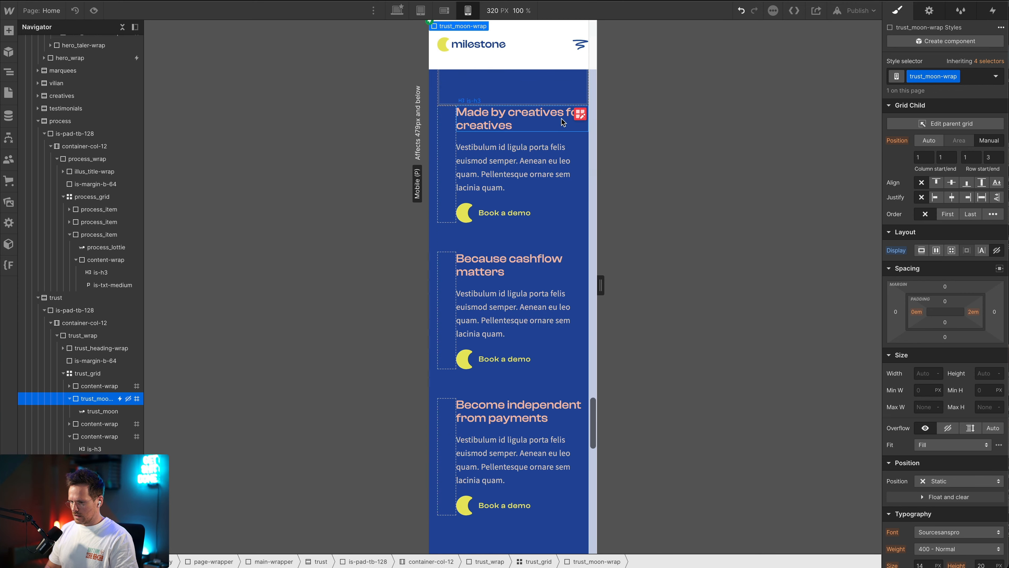
Remove the 0.25fr column from trust_grid on mobile portrait and finish editing the grid
click(580, 114)
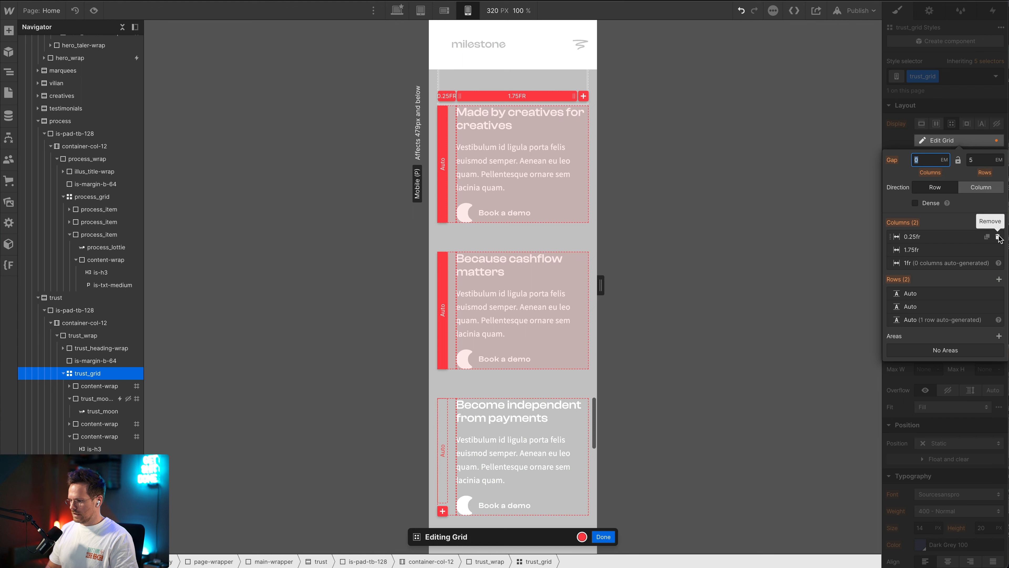
click(998, 237)
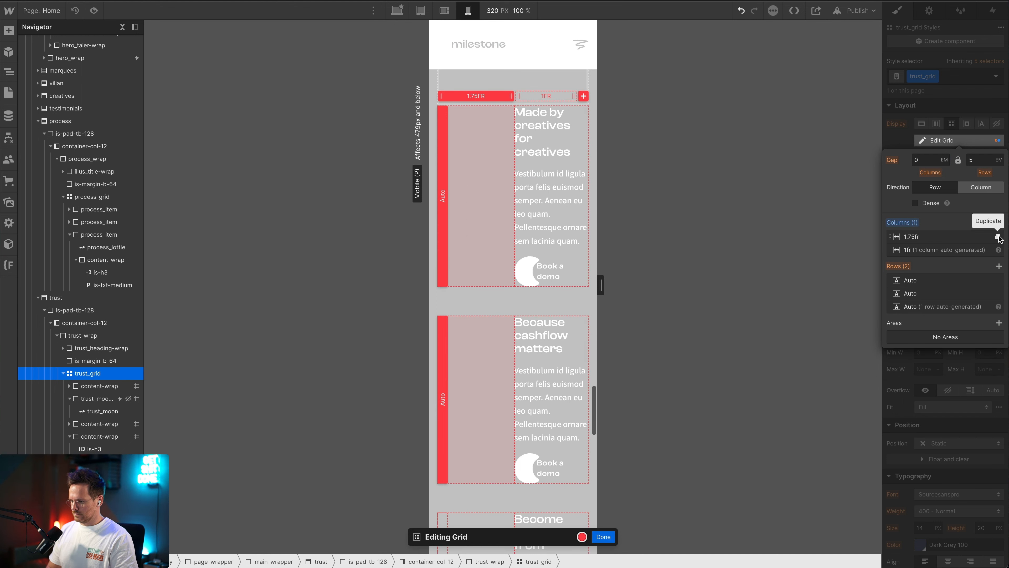
click(603, 536)
Set the column start and end of the "Made by creatives for creatives" content-wrap to 1
click(98, 386)
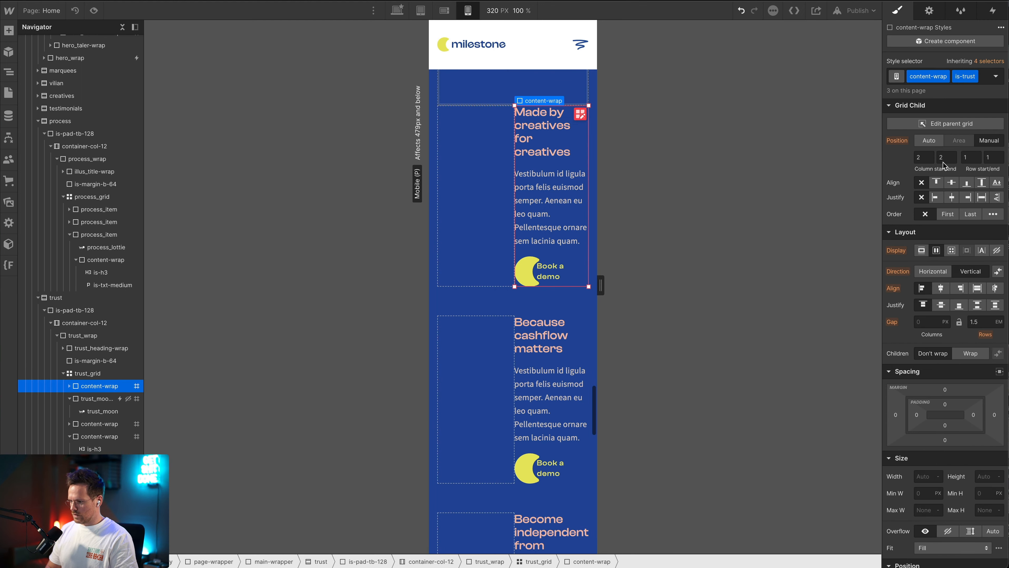
click(924, 161)
text(1)
key(Tab)
text(1)
key(Tab)
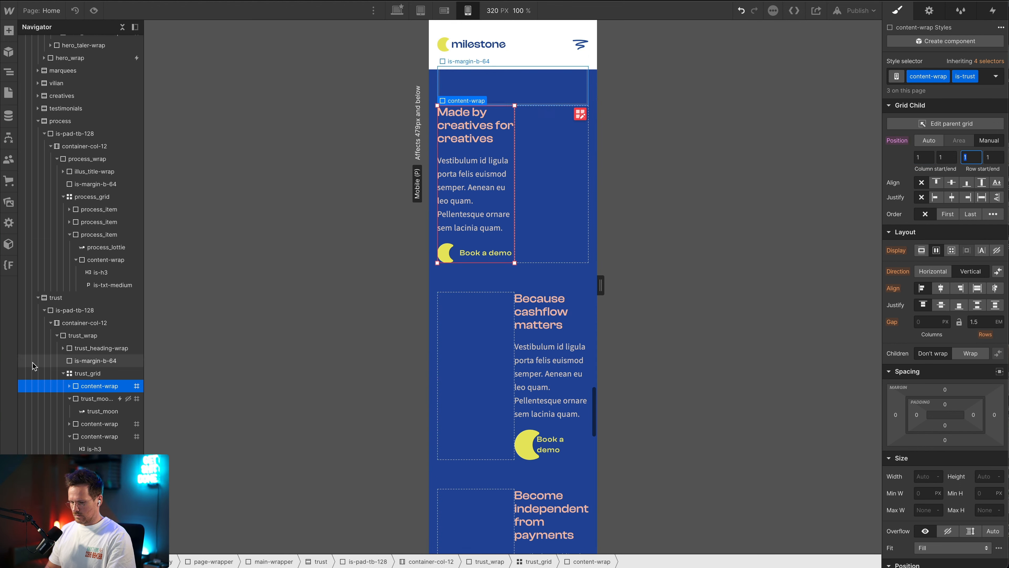
Set the column start and end of the "Because cashflow matters" content-wrap to 1
click(35, 398)
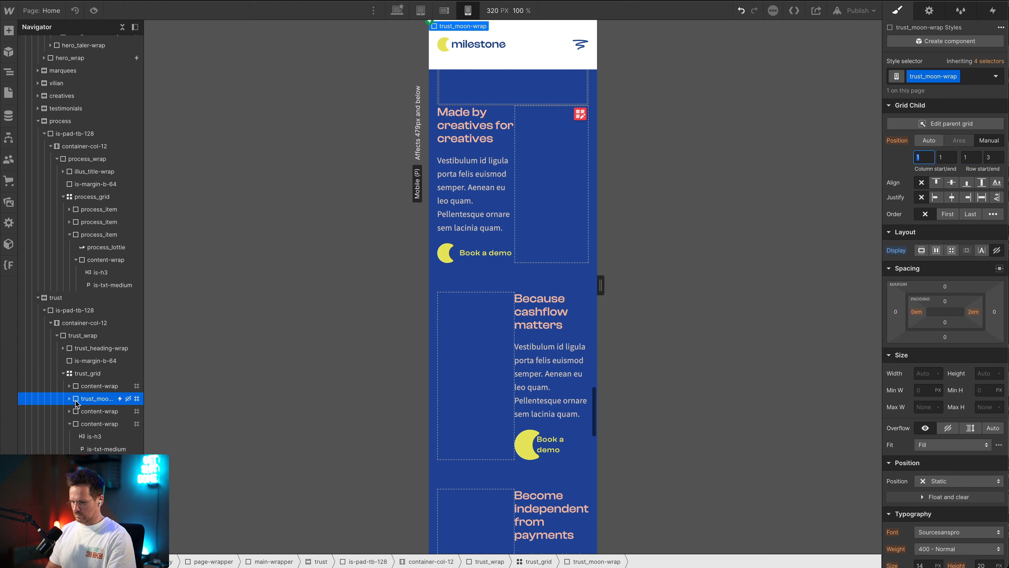
click(86, 411)
text(1)
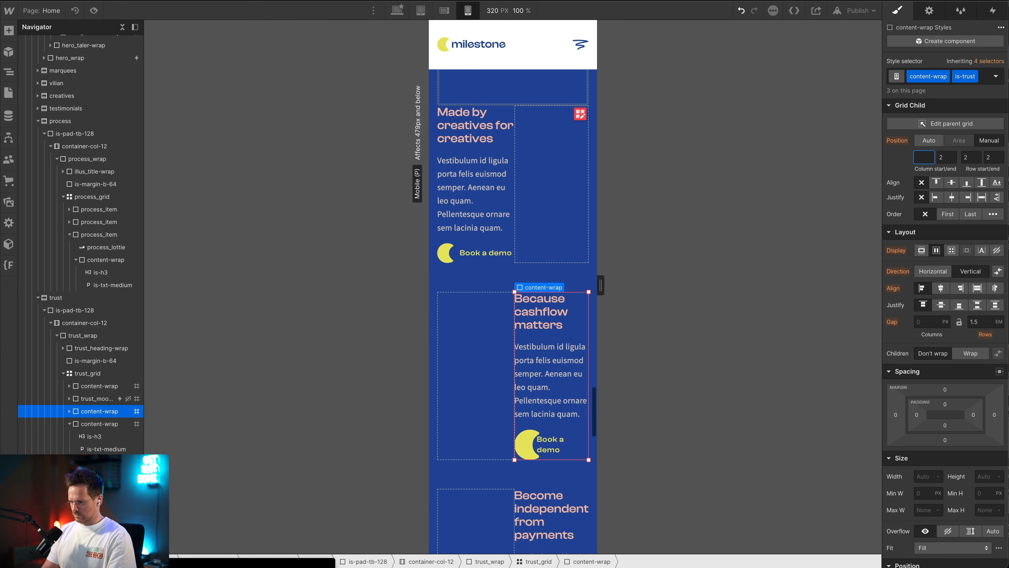
key(Tab)
text(1)
key(Tab)
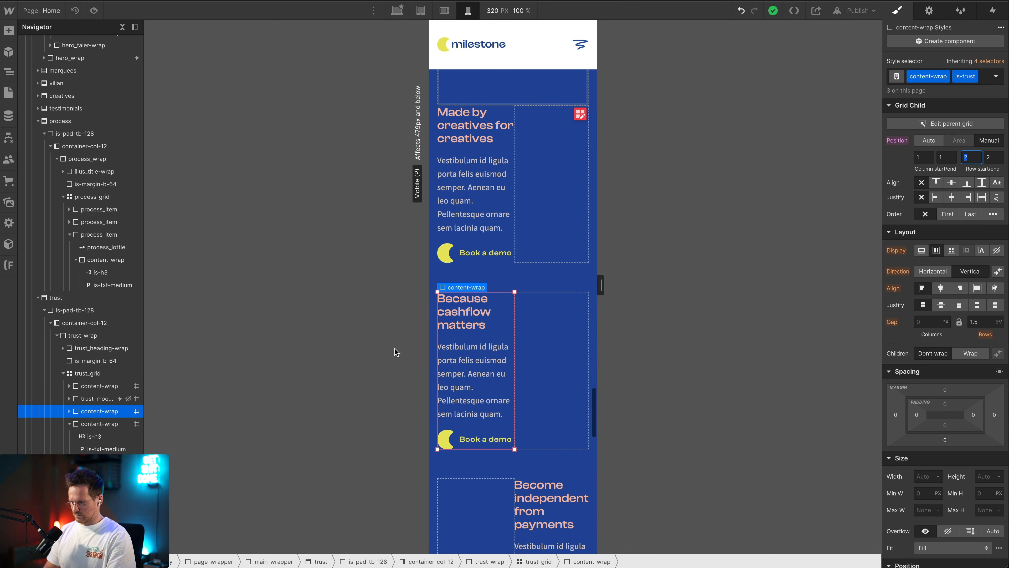
Set the column start and end of the "Become independent from payments" content-wrap to 1 and review the stacked blocks
click(99, 424)
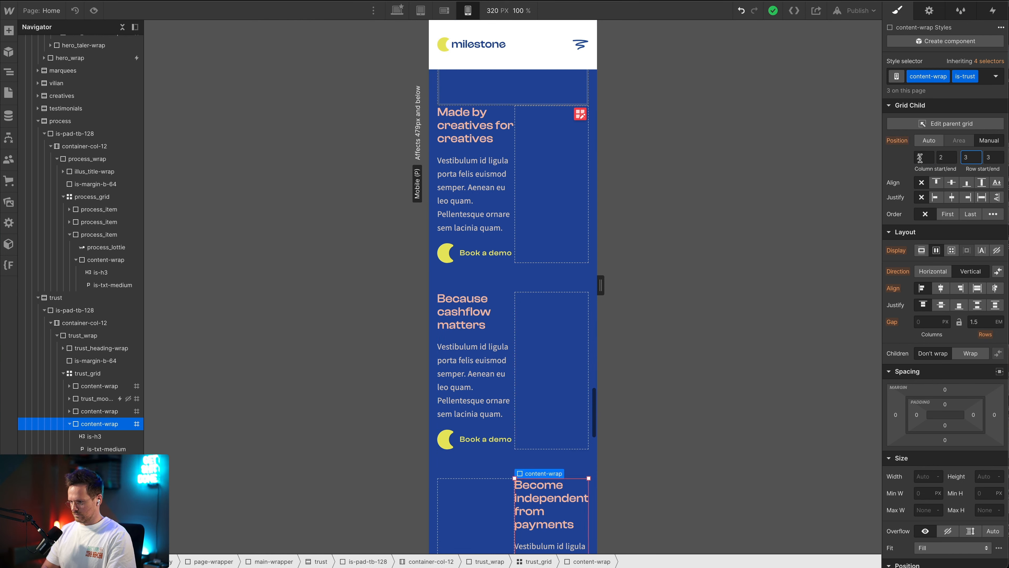
text(1)
key(Tab)
text(1)
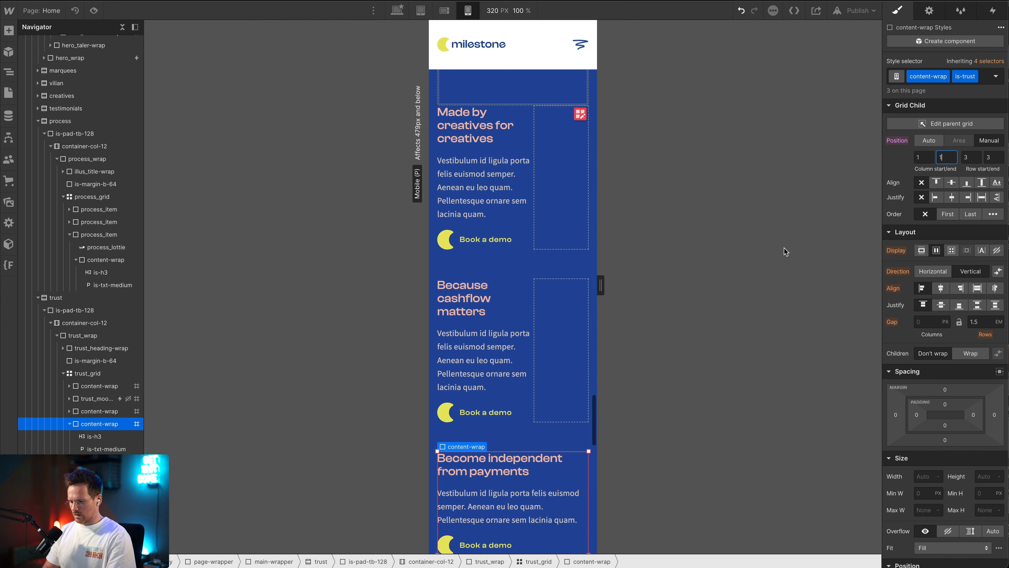
key(Tab)
scroll(534, 293, up, 3)
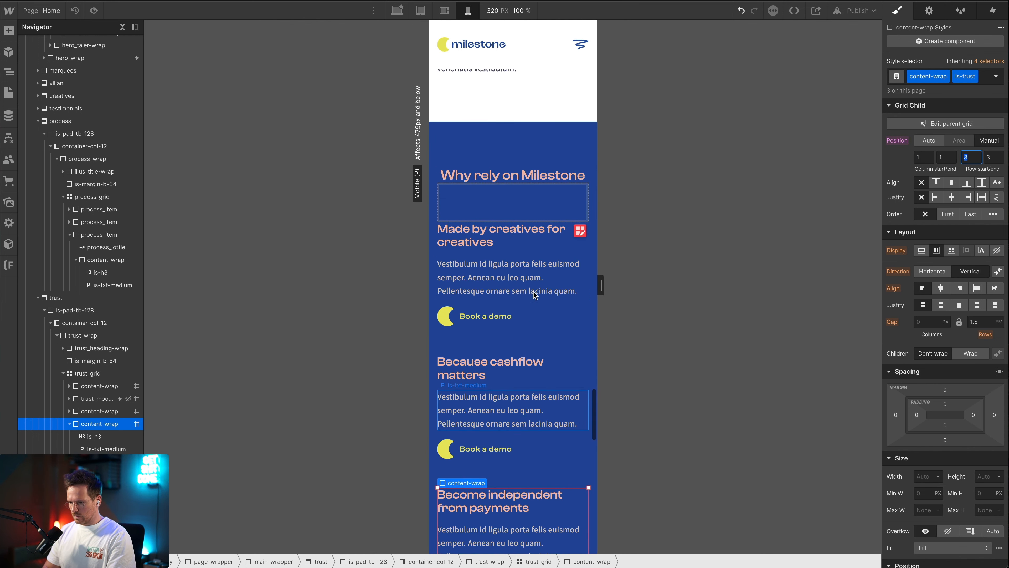
scroll(450, 257, down, 2)
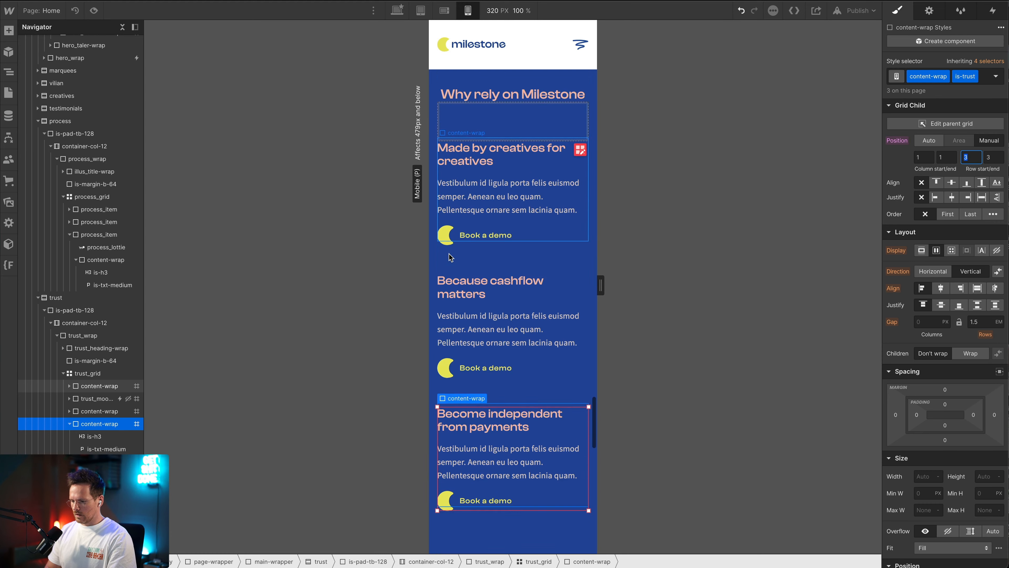
scroll(450, 257, down, 2)
scroll(451, 256, up, 3)
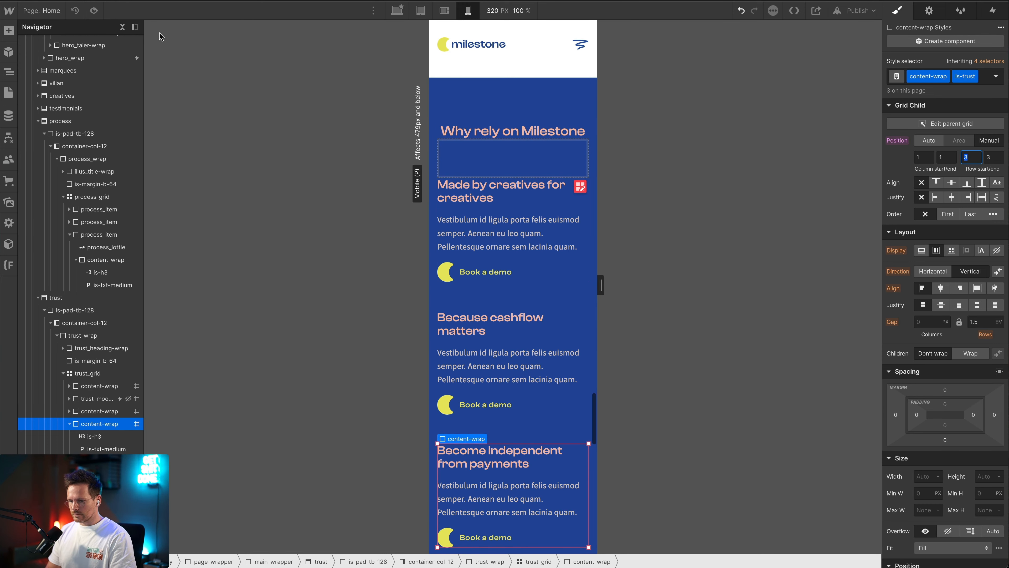
Preview the page at the desktop breakpoint and check the trust section's layout and moon animation
click(397, 10)
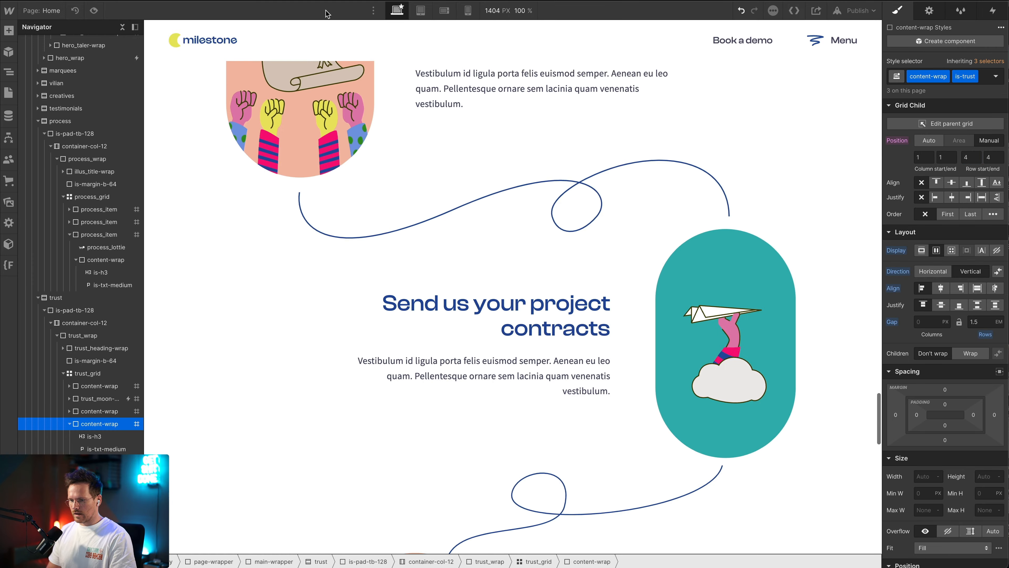
click(94, 10)
scroll(434, 184, up, 9)
scroll(434, 184, down, 20)
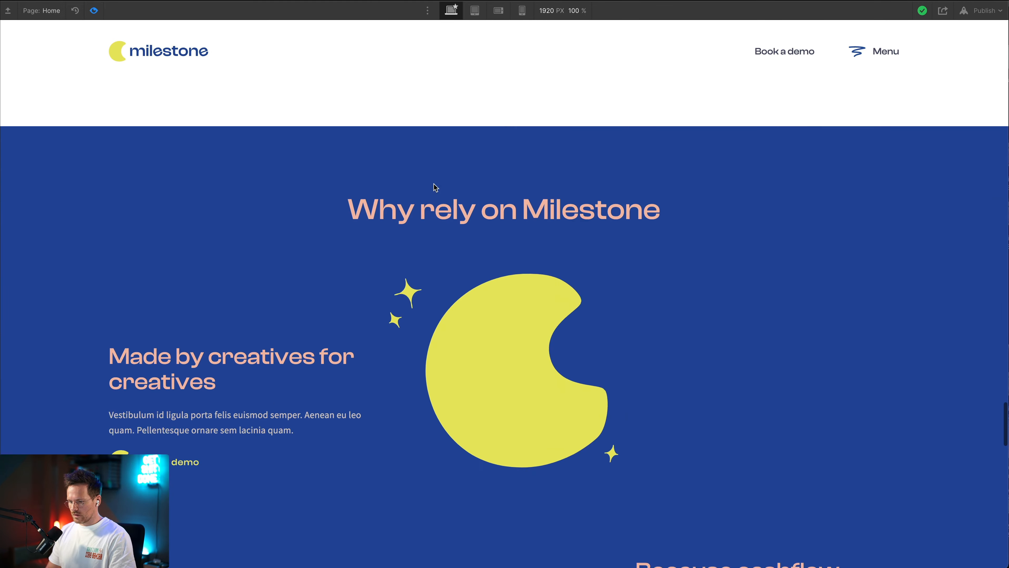
scroll(434, 183, down, 6)
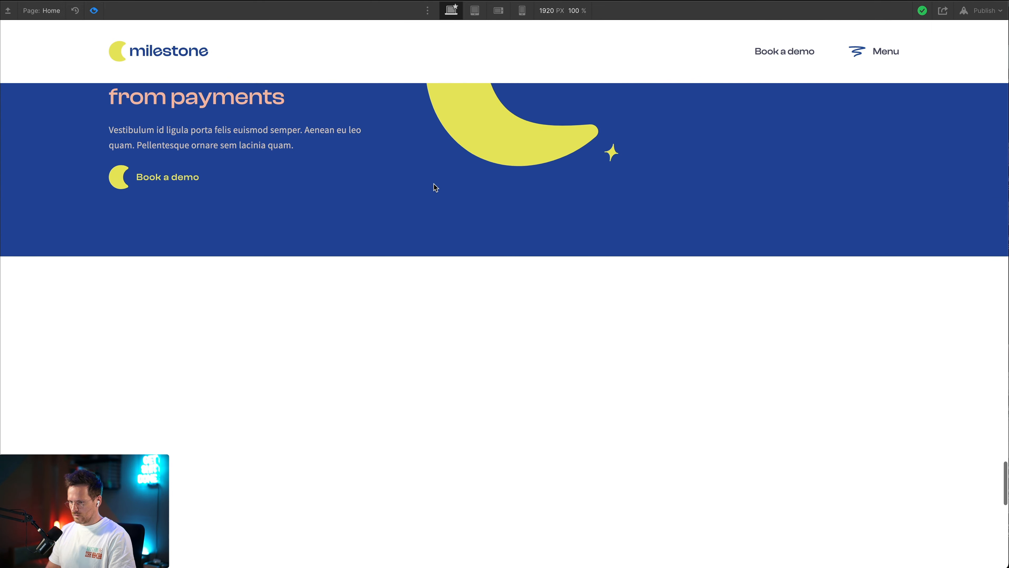
scroll(433, 182, up, 18)
Preview the trust section on tablet and check the moon's scrolling between the alternating content blocks
click(475, 10)
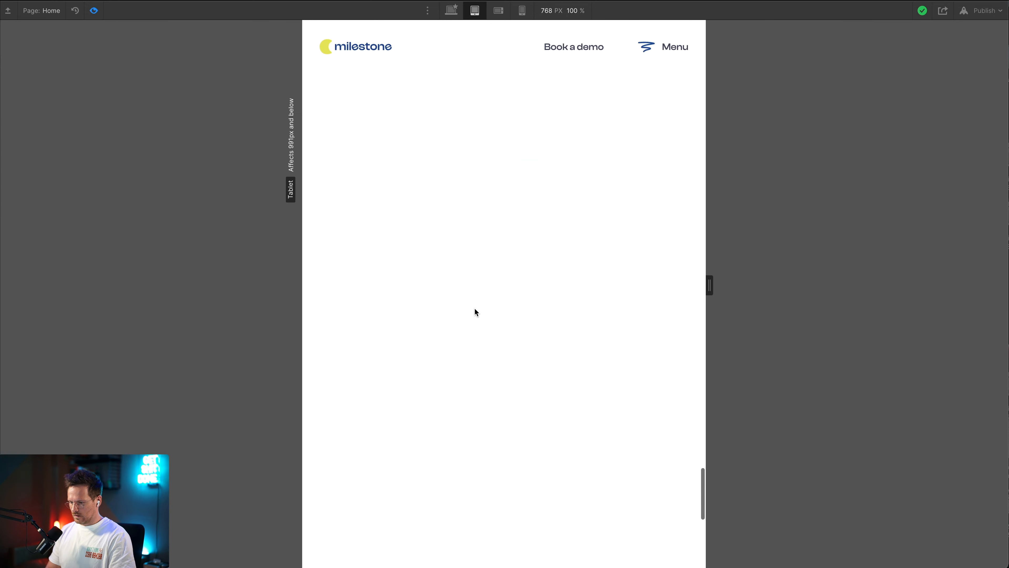
scroll(477, 311, up, 8)
scroll(477, 312, down, 18)
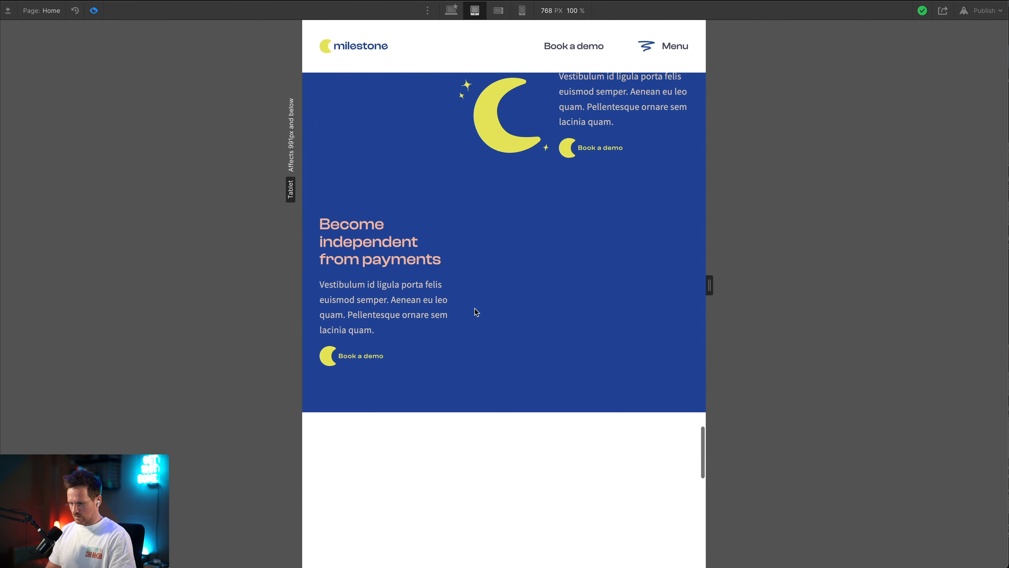
scroll(477, 312, up, 10)
scroll(475, 310, up, 14)
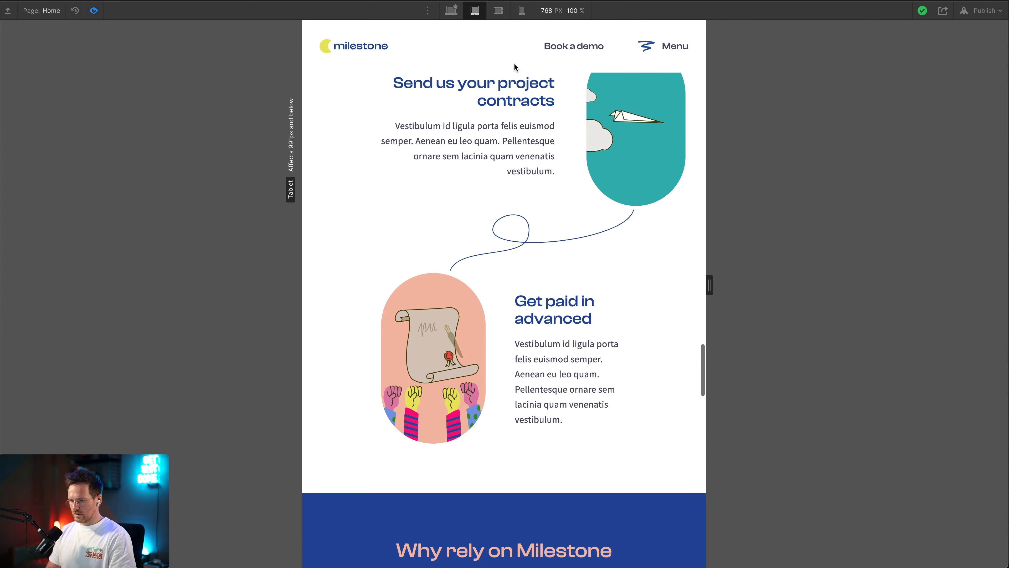
Preview the trust section on mobile portrait and check the stacking and spacing of its three content blocks
click(523, 12)
scroll(515, 317, down, 15)
scroll(515, 317, up, 10)
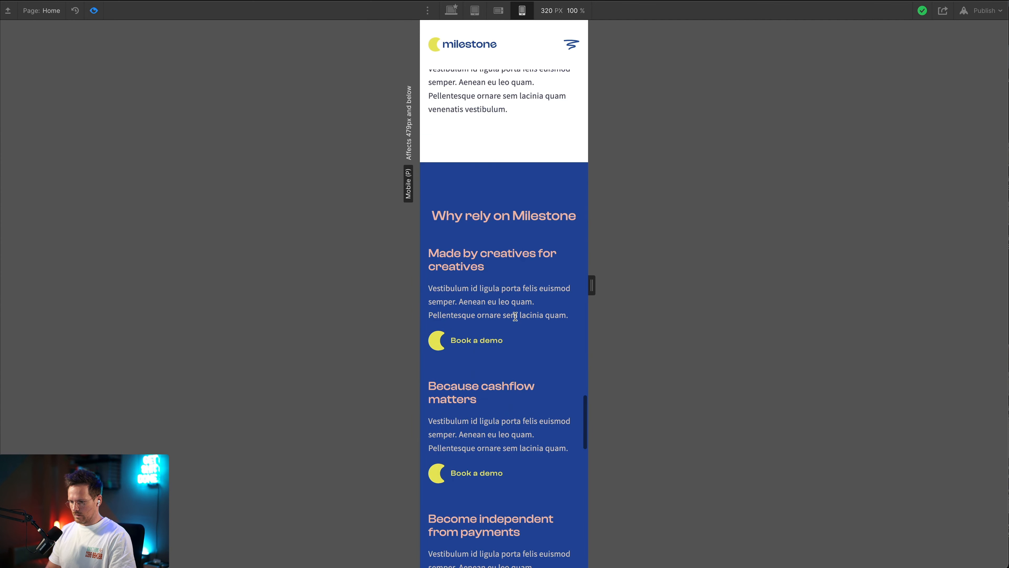
scroll(515, 317, down, 2)
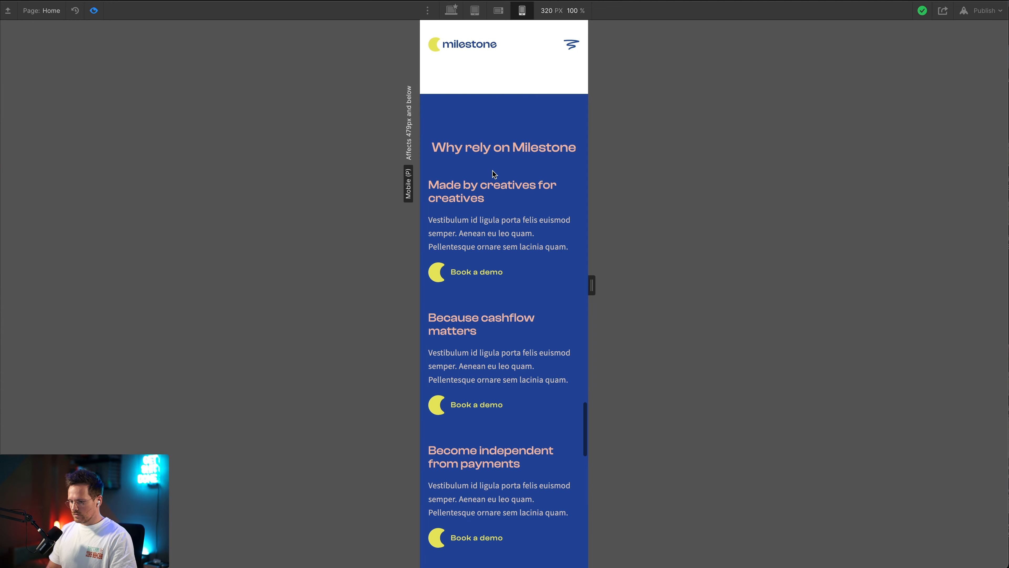
scroll(481, 209, down, 3)
scroll(482, 215, down, 2)
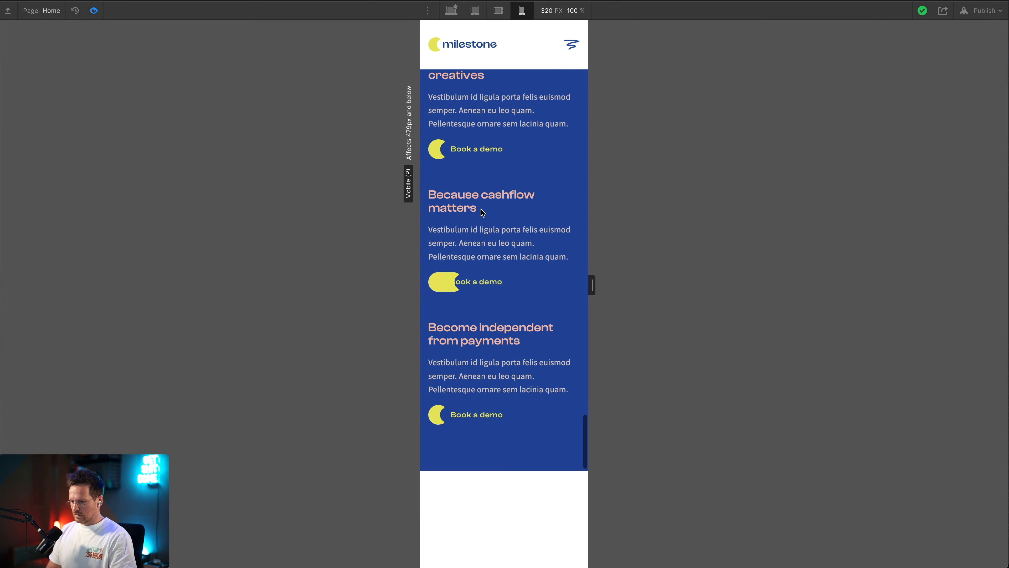
scroll(482, 217, up, 7)
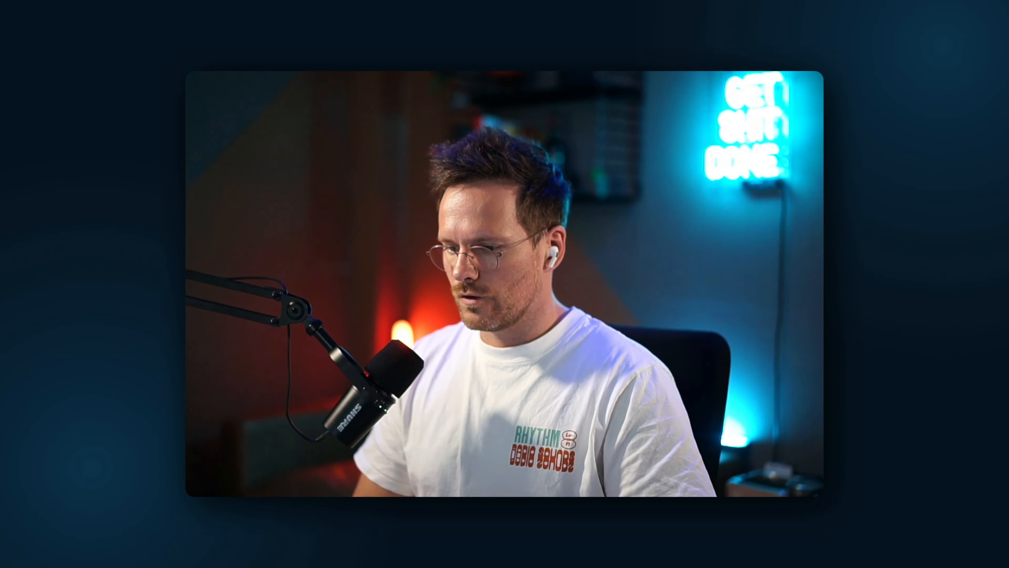